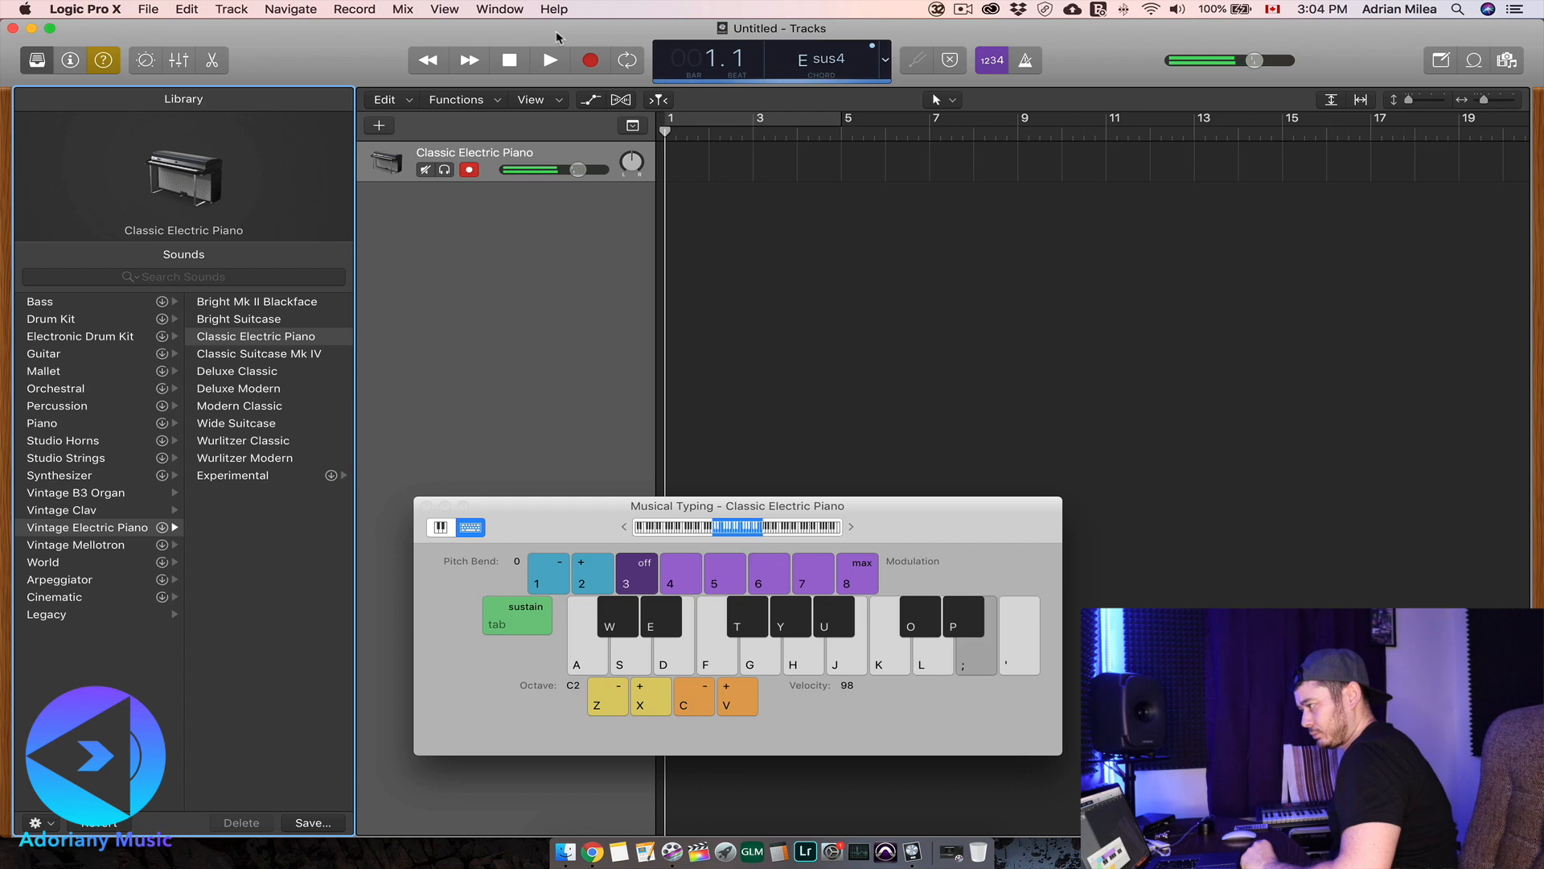
- Play a few test notes on the Classic Electric Piano track to hear its response
key("apostrophe")
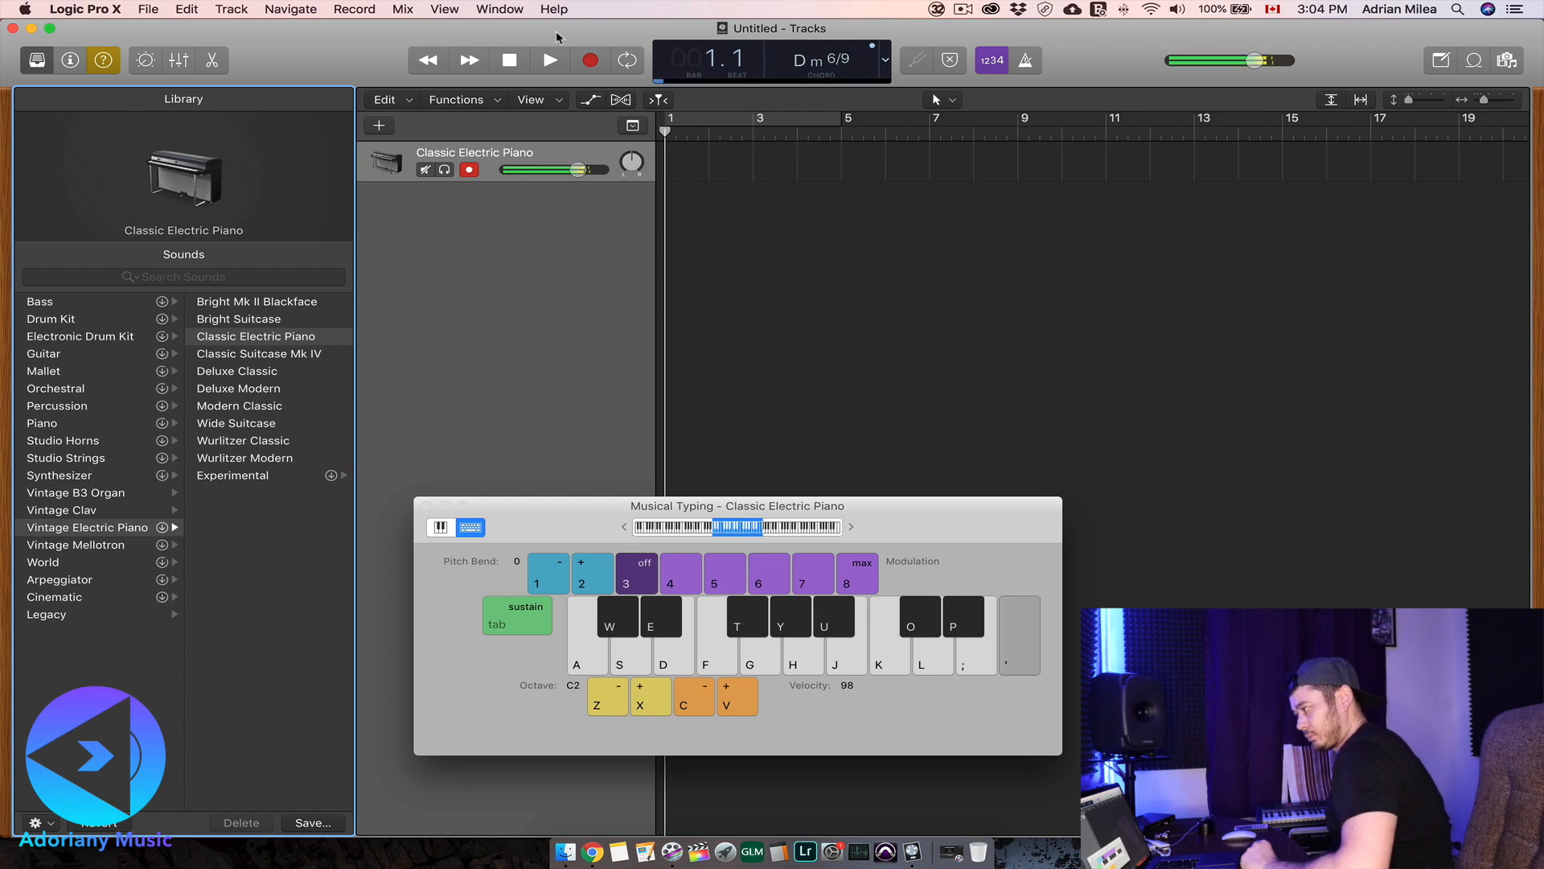
key("semicolon")
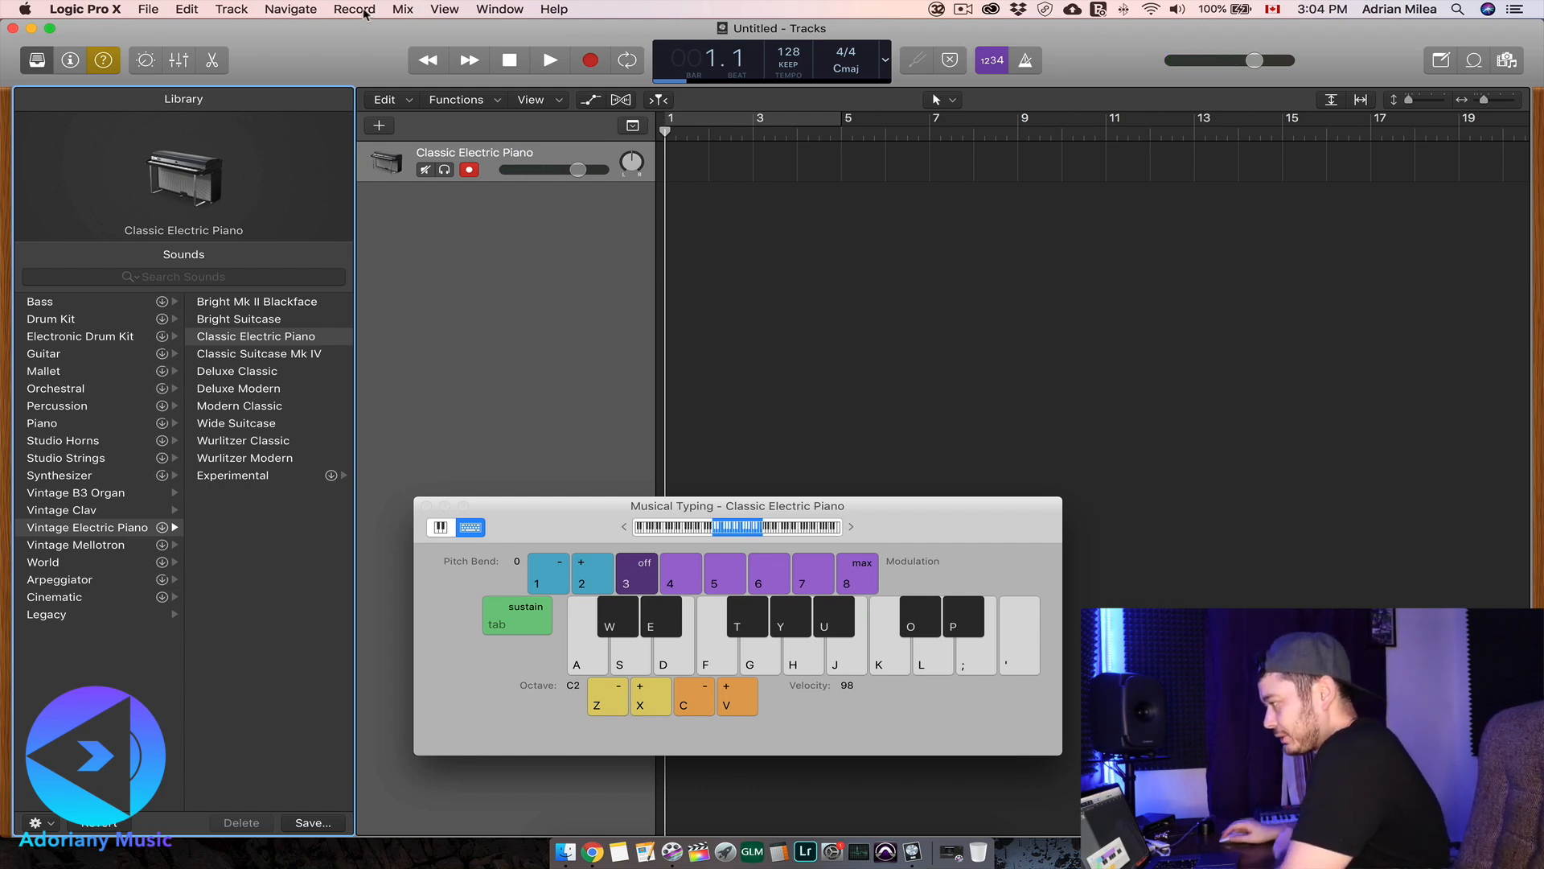
- Set the I/O buffer size to 32 samples in the audio device preferences, apply the change, and close the preferences
left_click(233, 10)
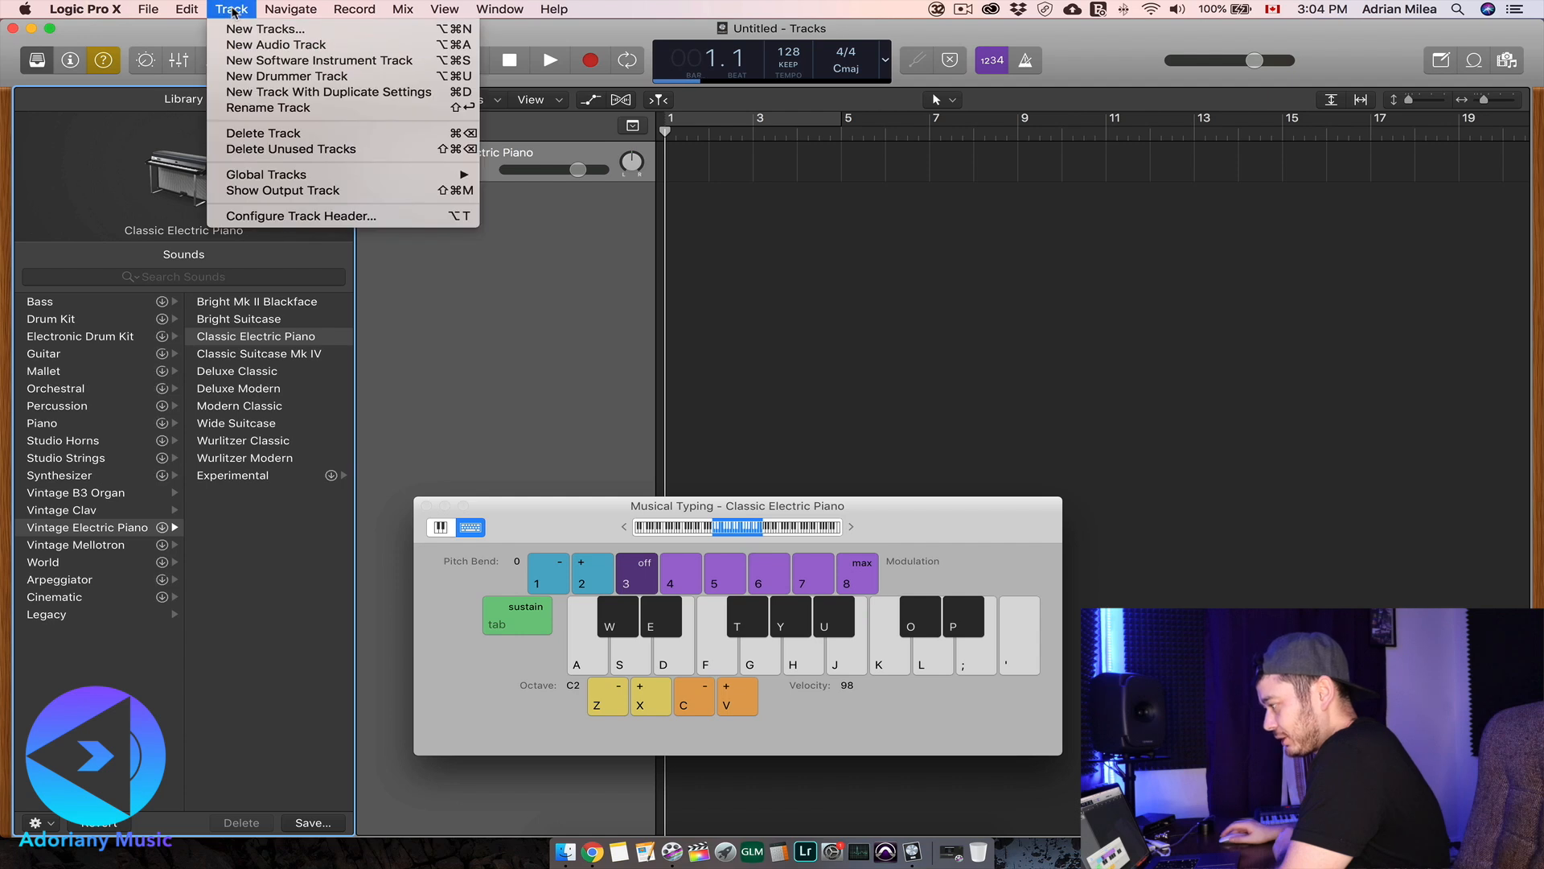
mouse_move(185, 11)
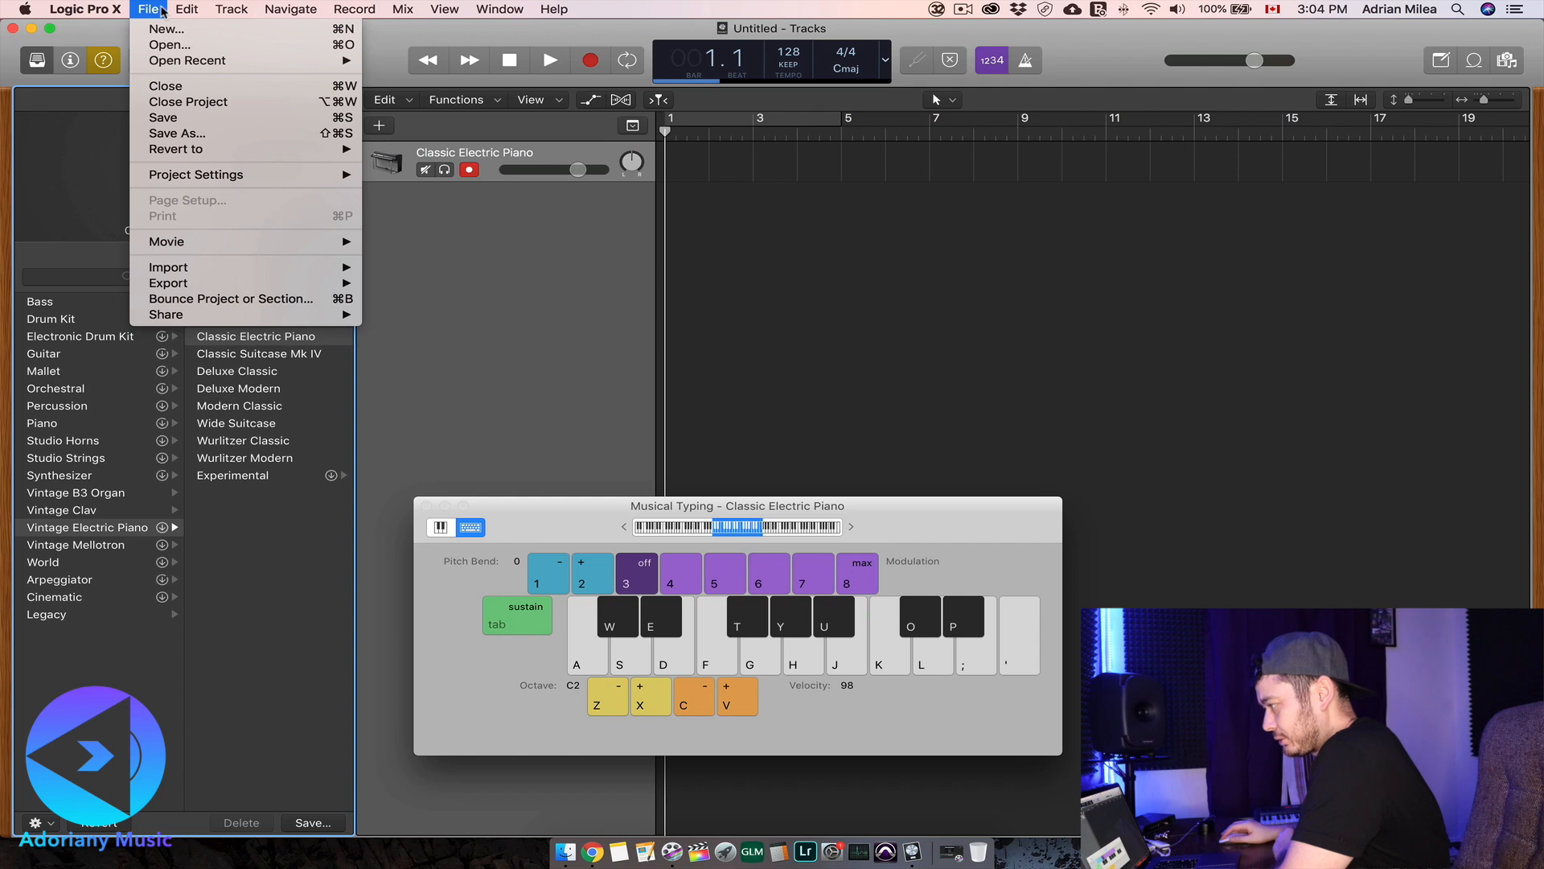
mouse_move(103, 8)
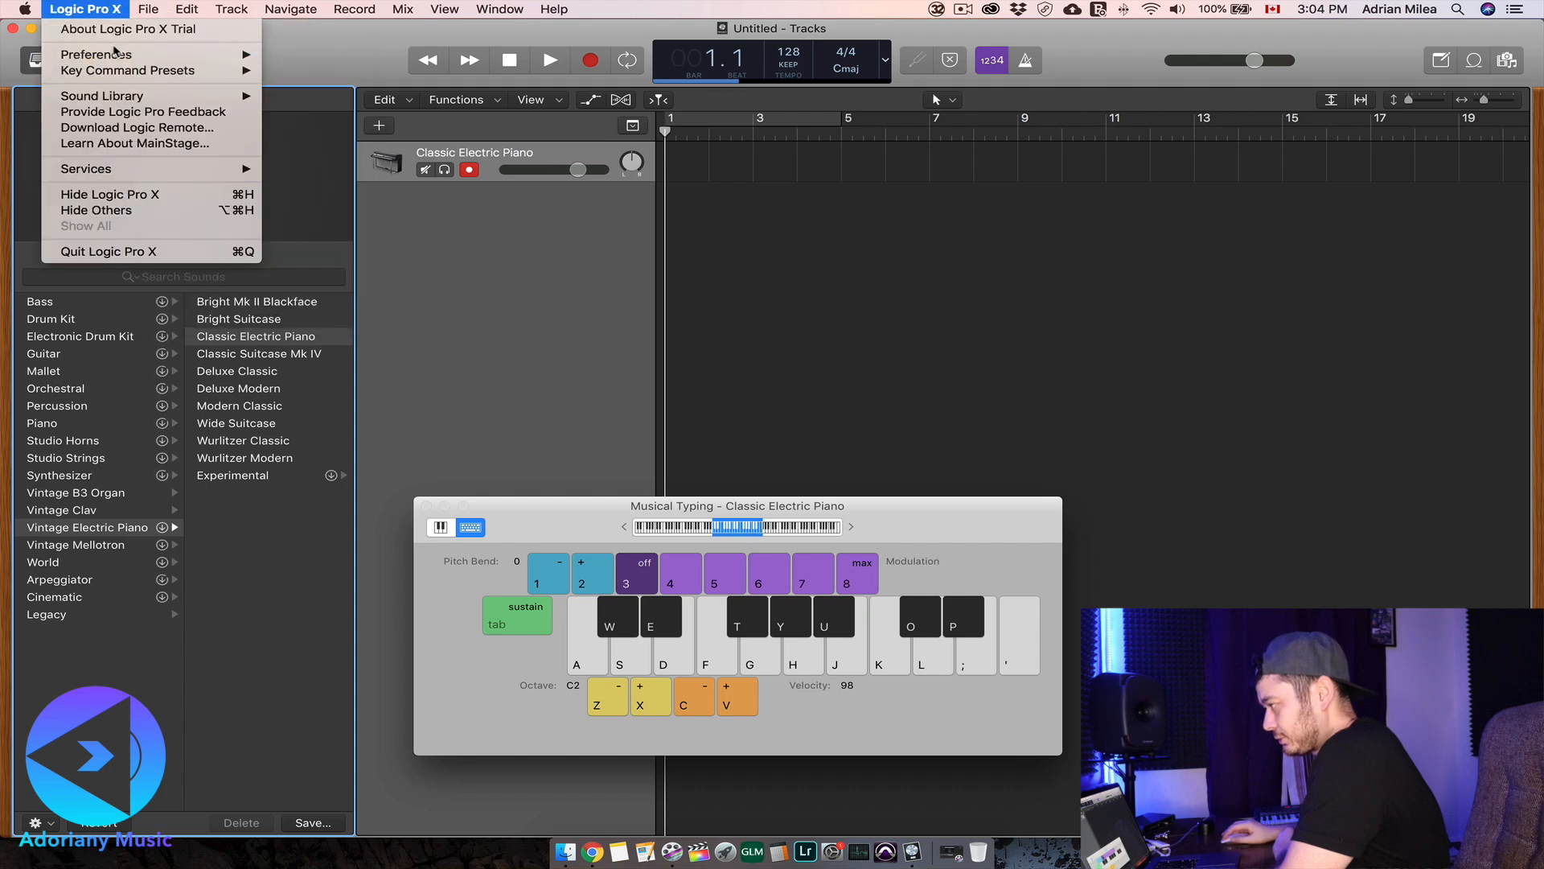
mouse_move(114, 54)
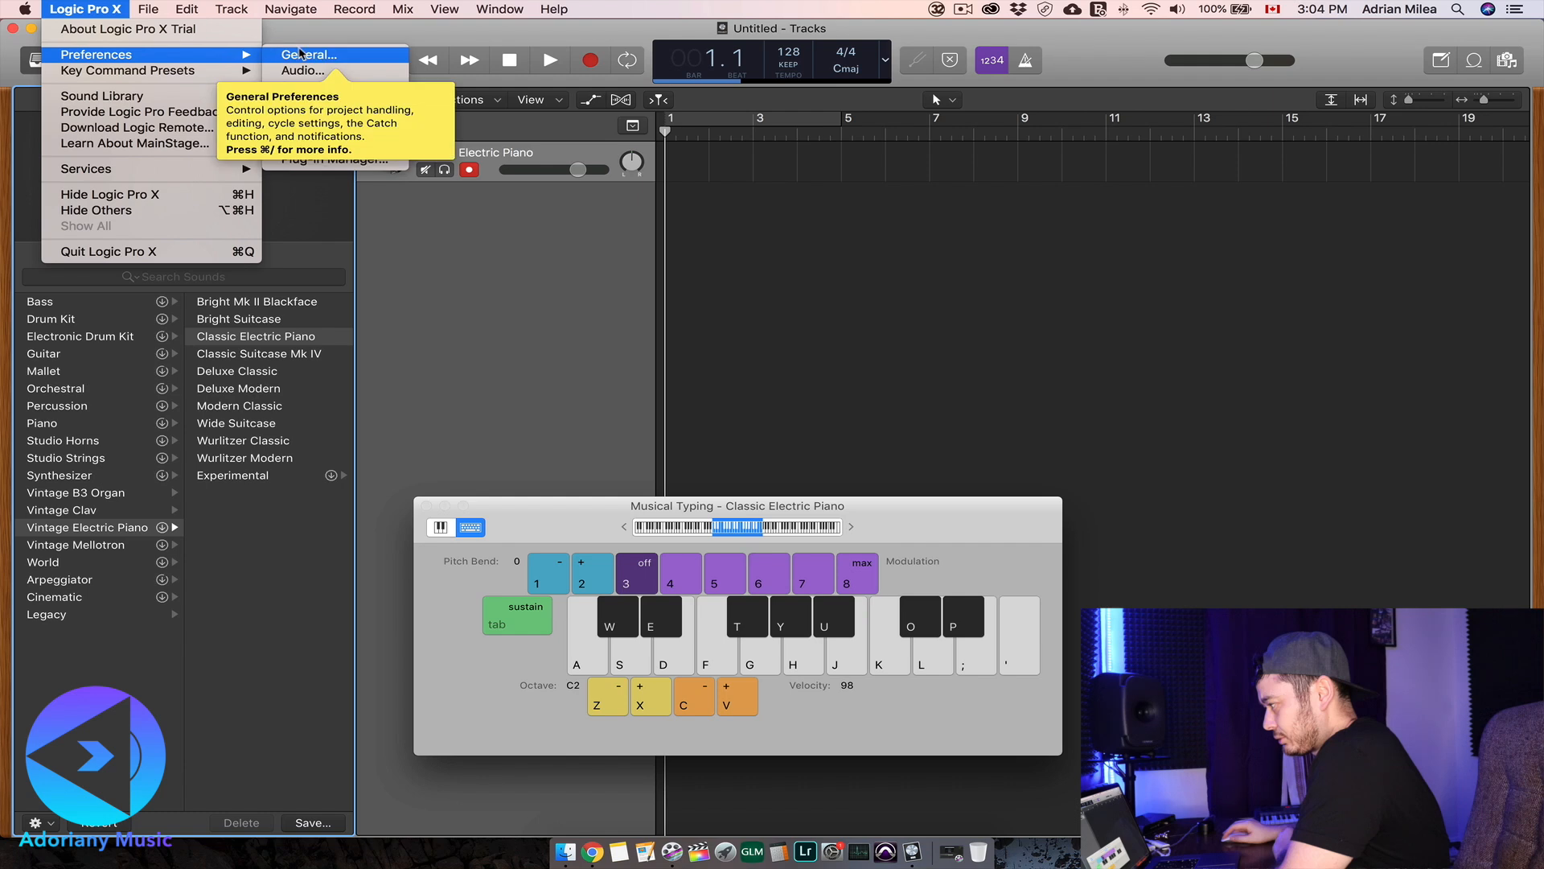
left_click(306, 54)
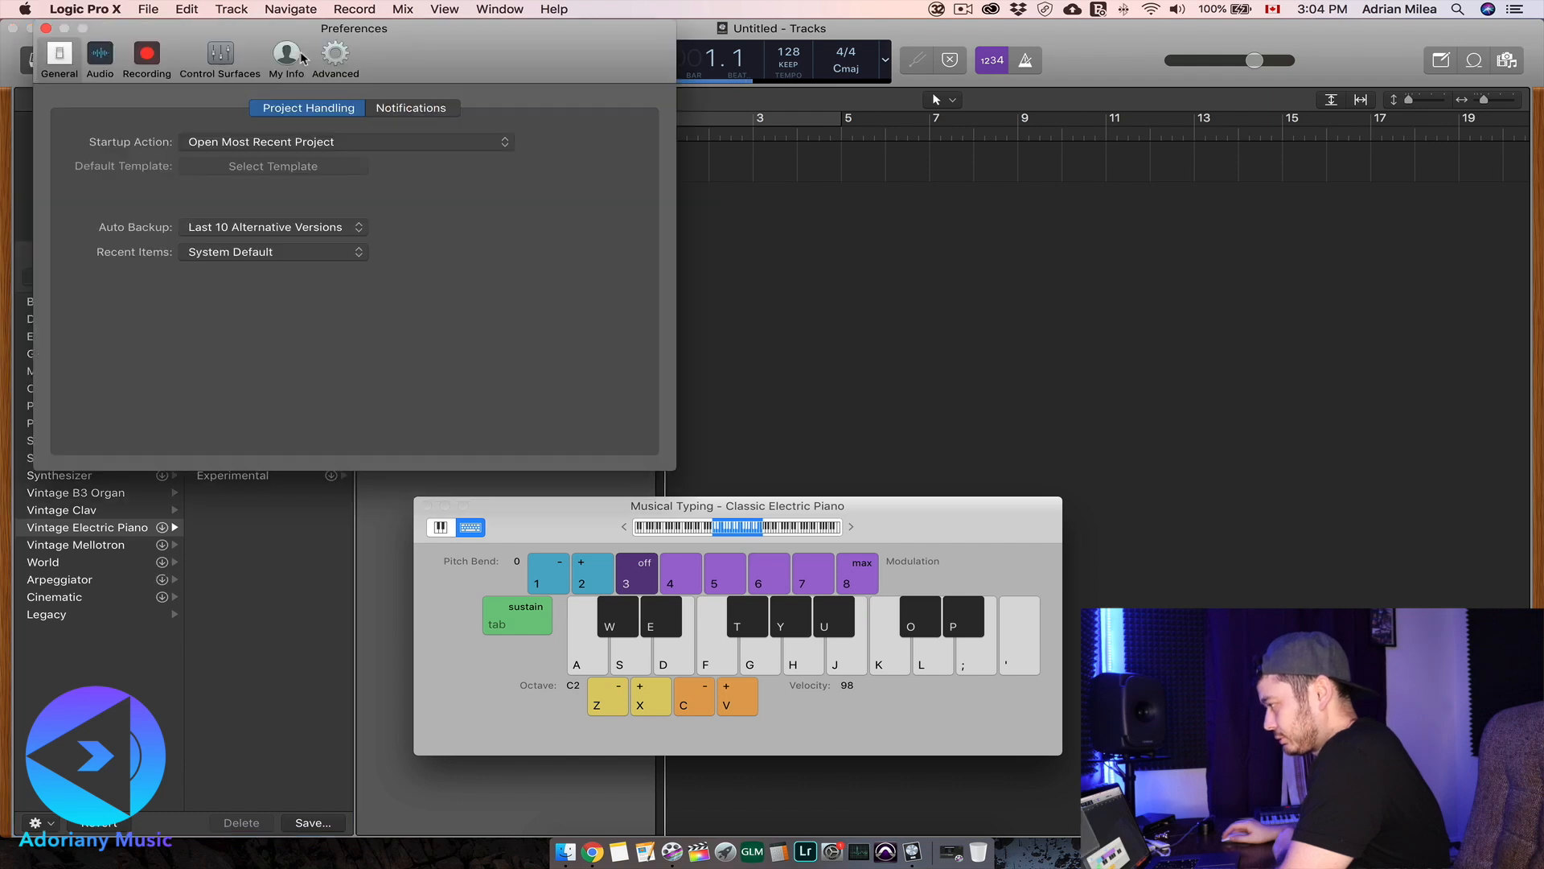
left_click(103, 65)
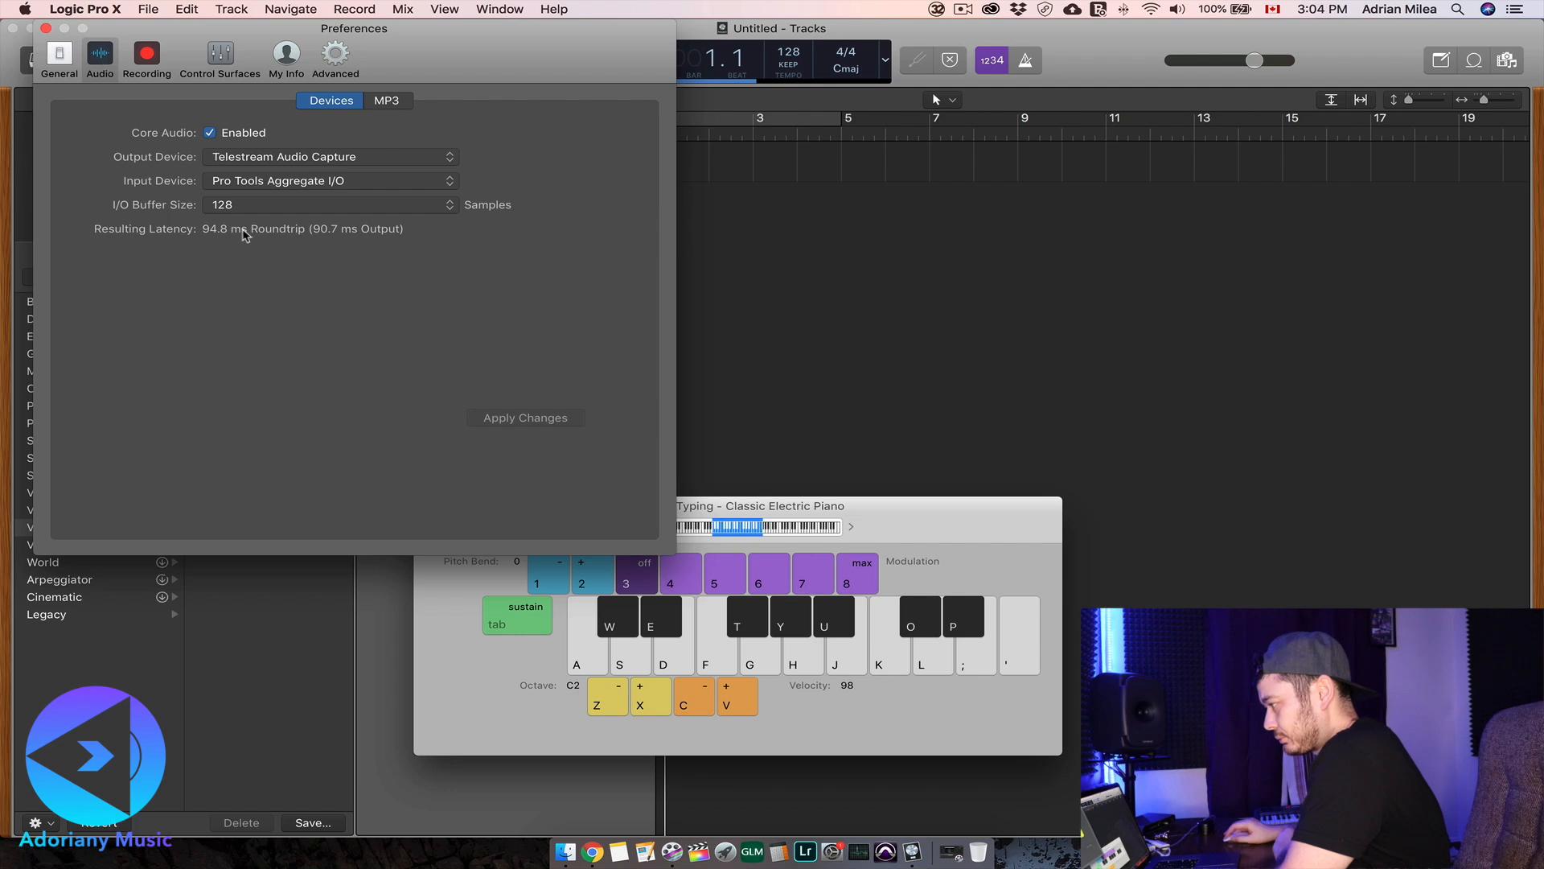
left_click(276, 206)
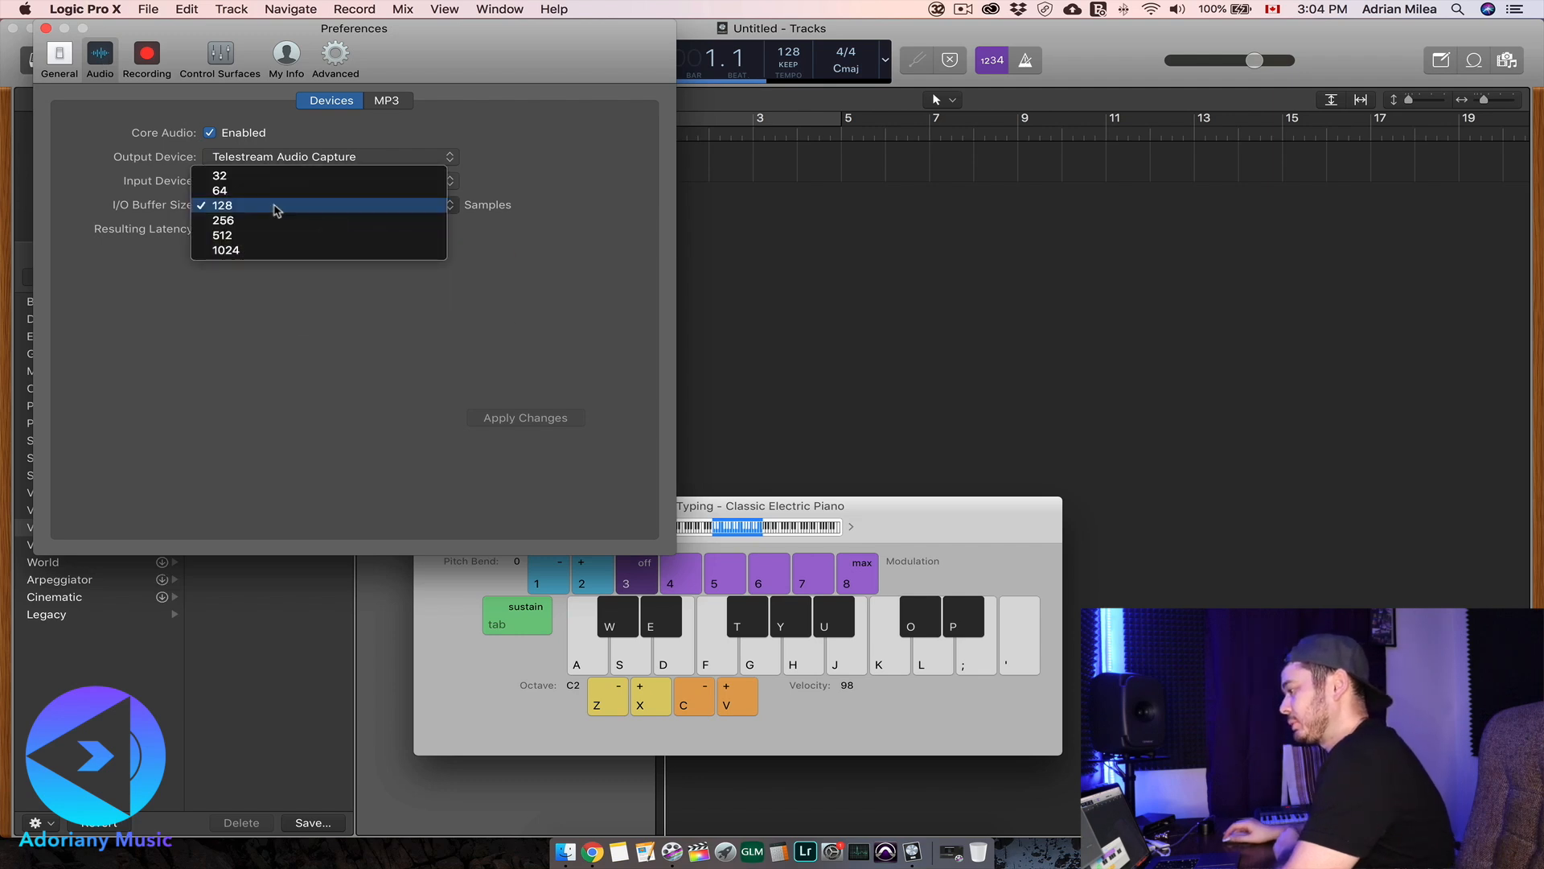
left_click(274, 176)
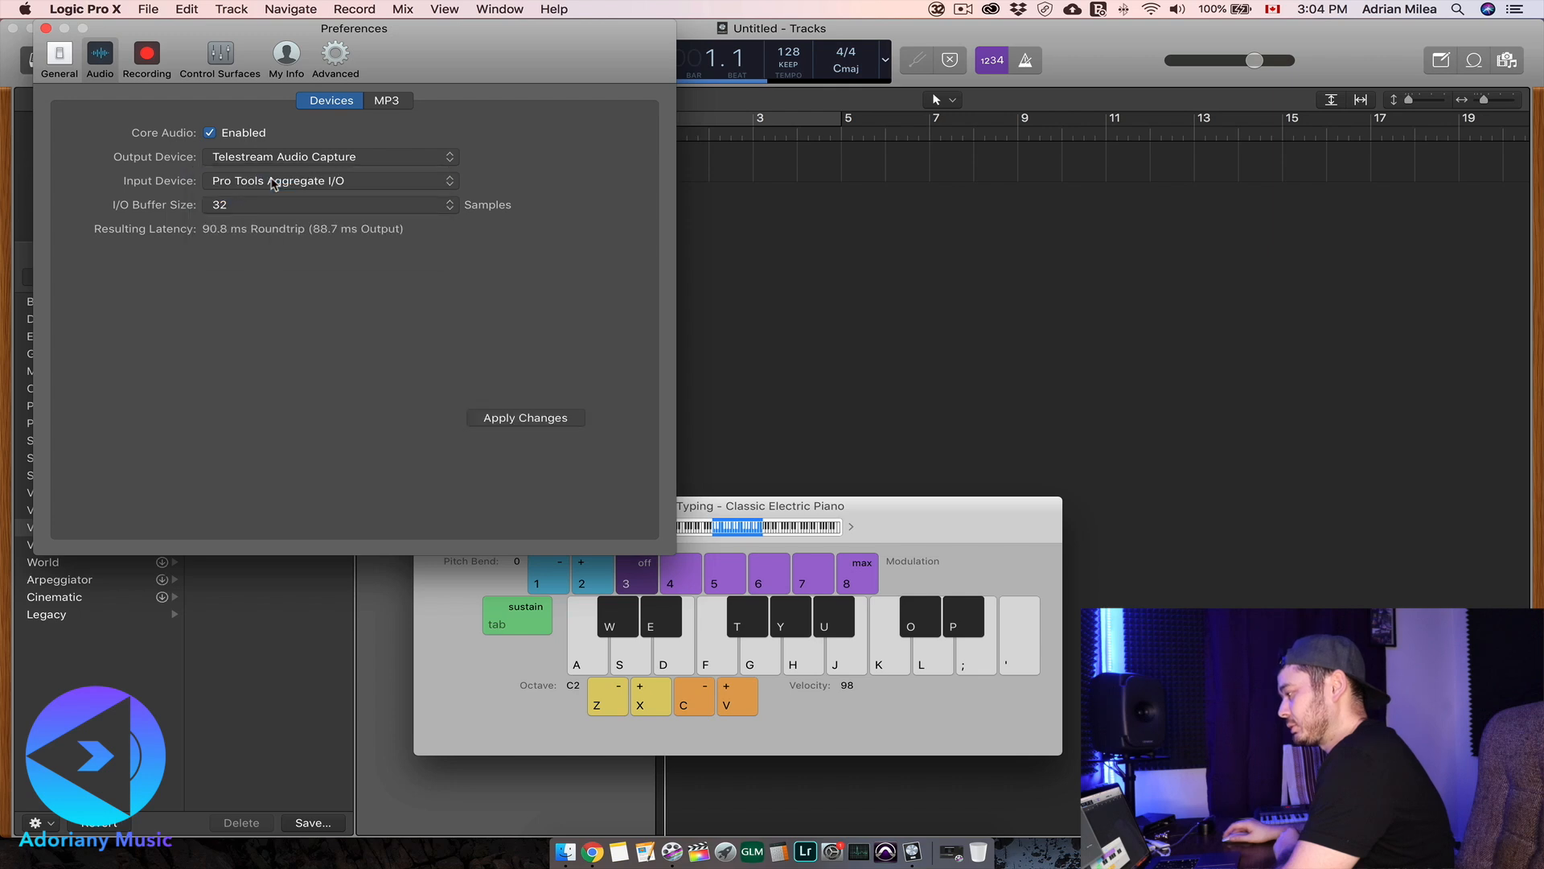
left_click(521, 419)
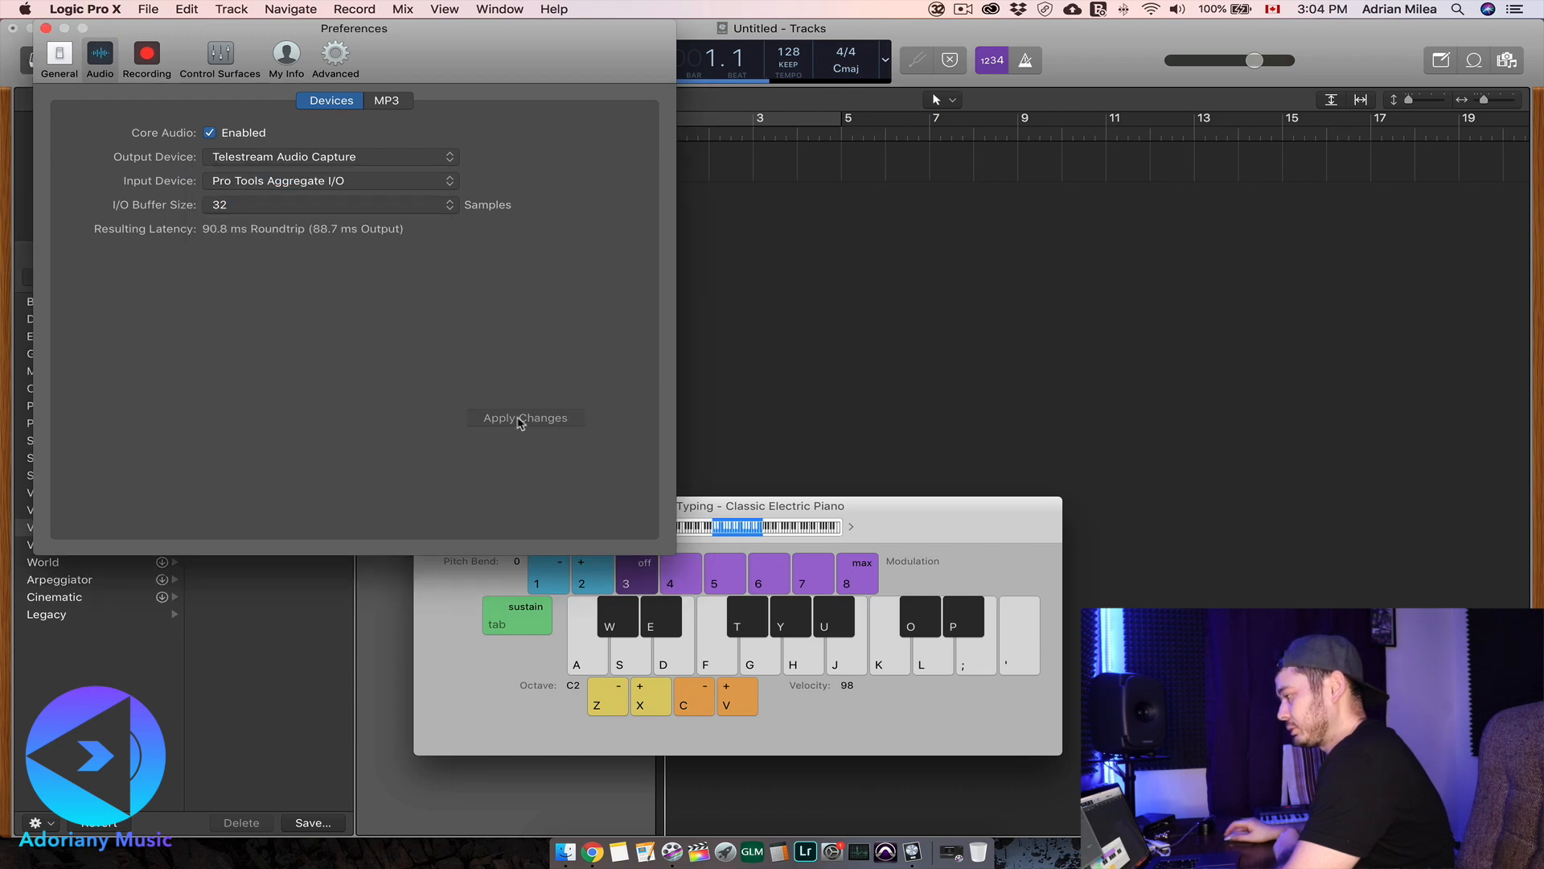
left_click(913, 335)
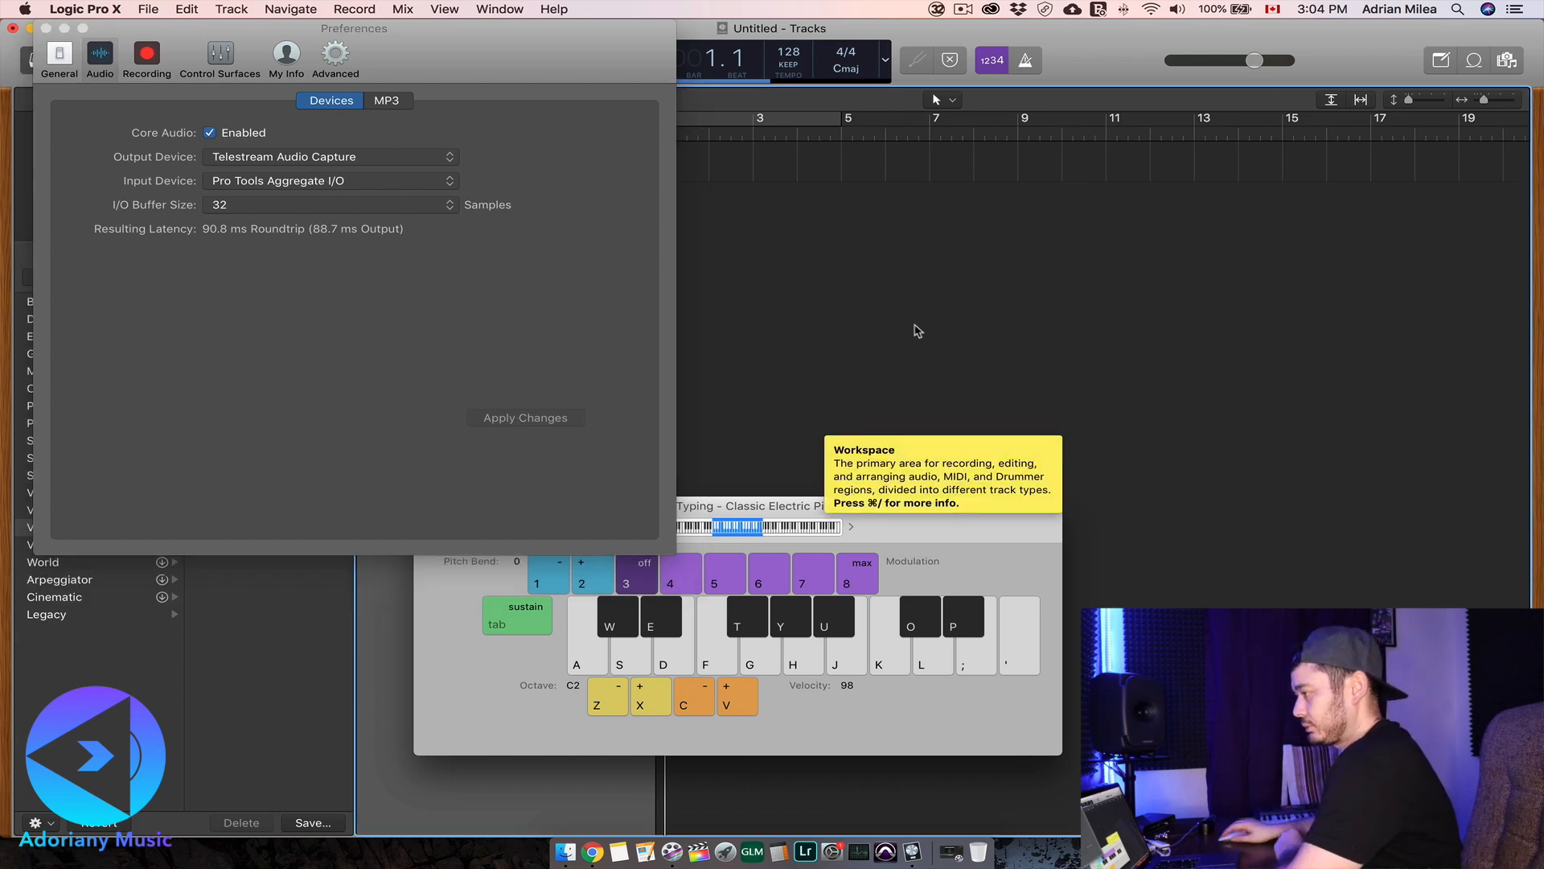
left_click(45, 28)
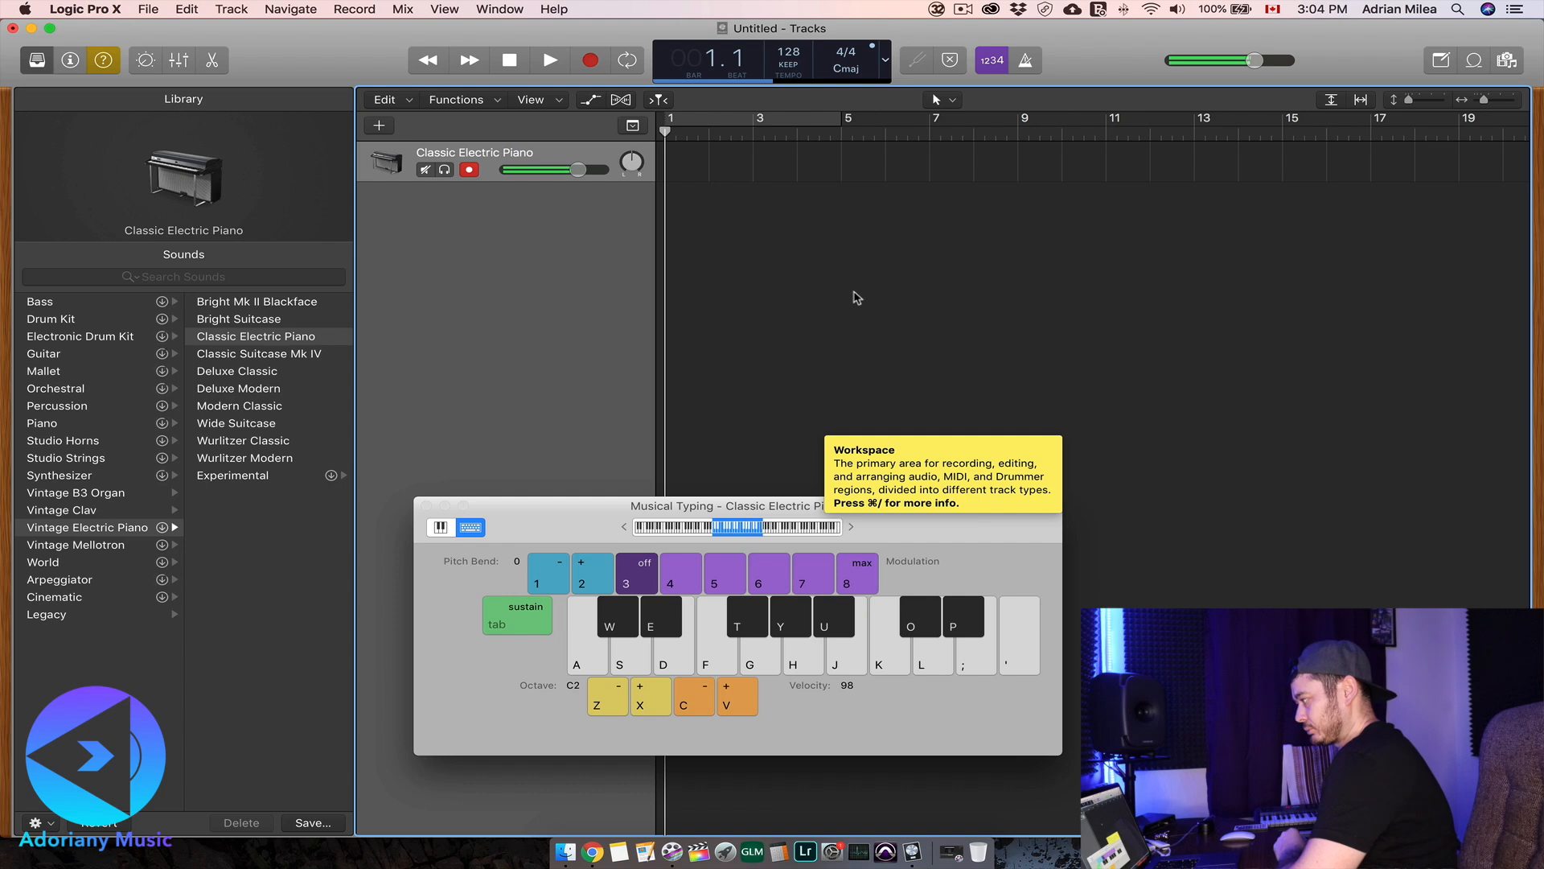
- Play several notes and chords on the electric piano to check the latency with the new buffer size
key("o")
key("h")
key("l")
key("semicolon")
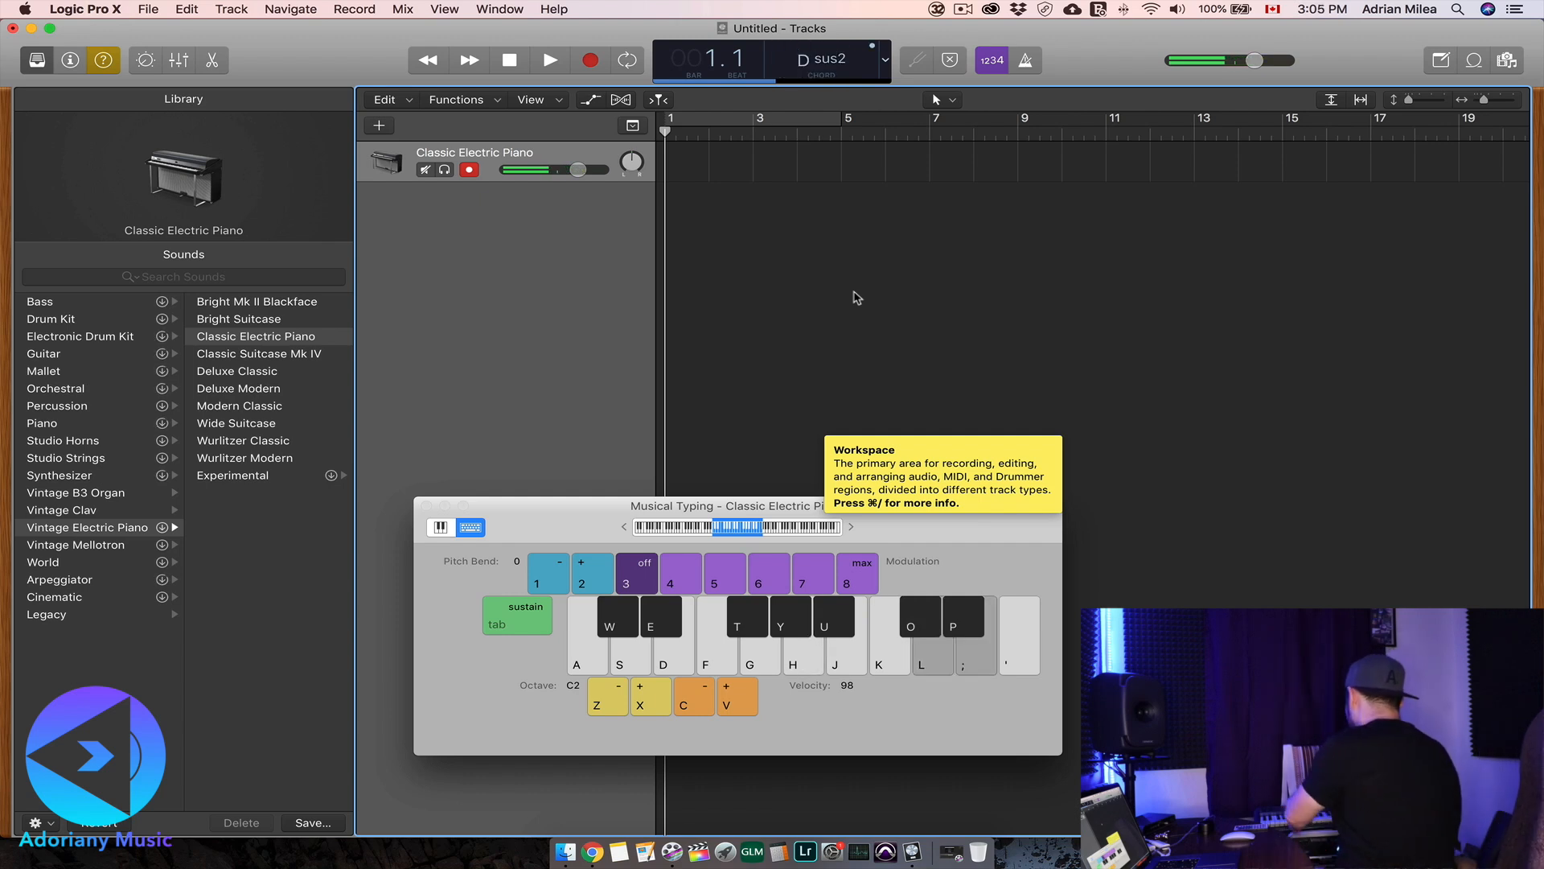
key("t")
key("semicolon")
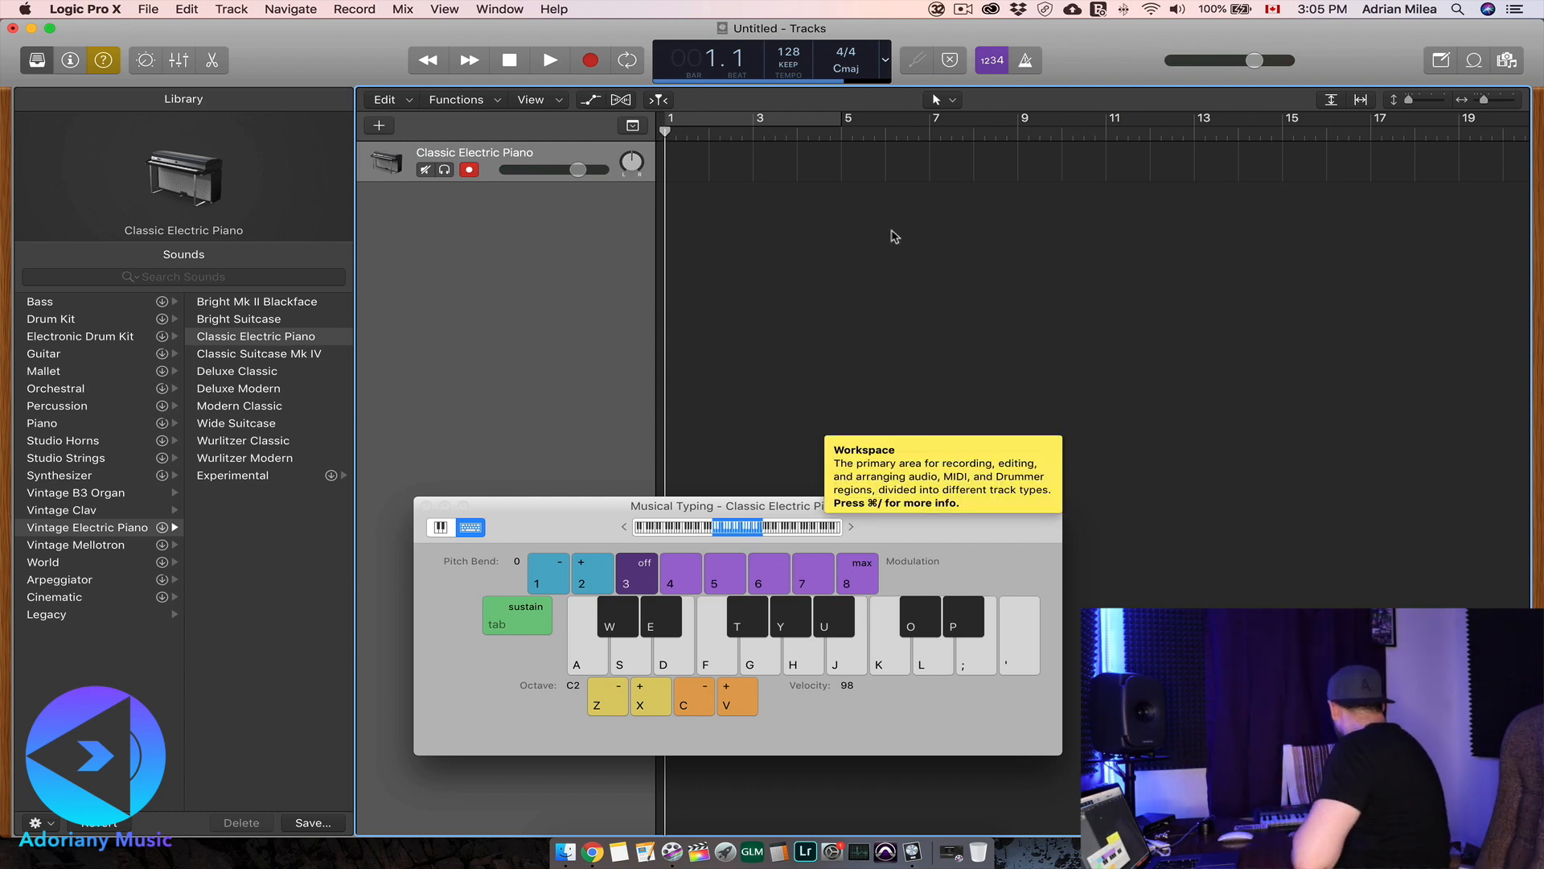
- Start and stop a brief recording on the Classic Electric Piano track, and move the Musical Typing window clear of the workspace
key("r")
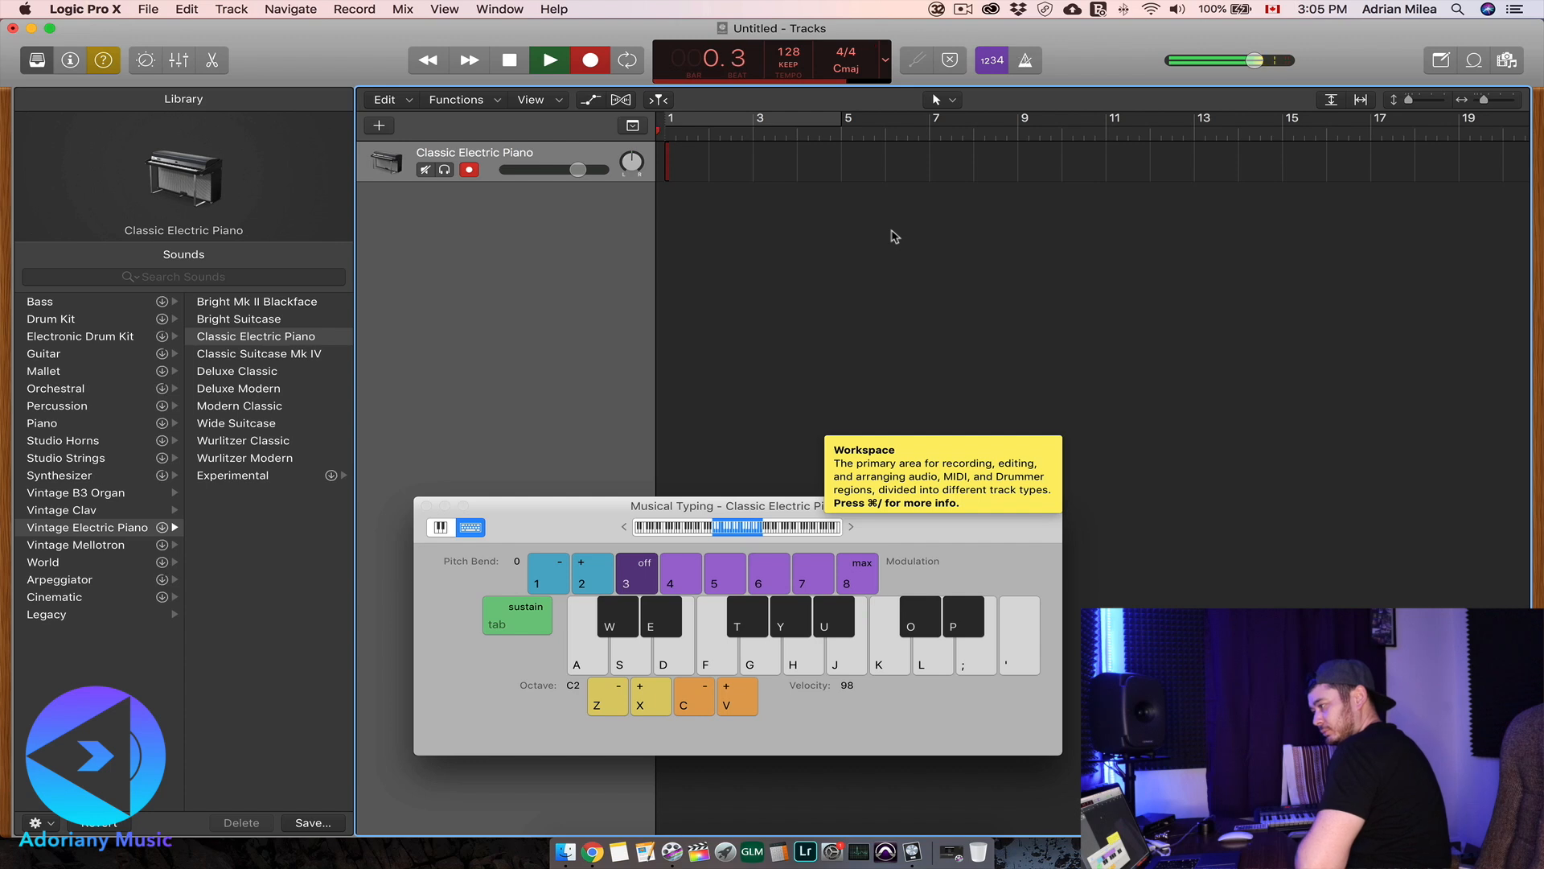
key("space")
left_click_drag(608, 506, 745, 527)
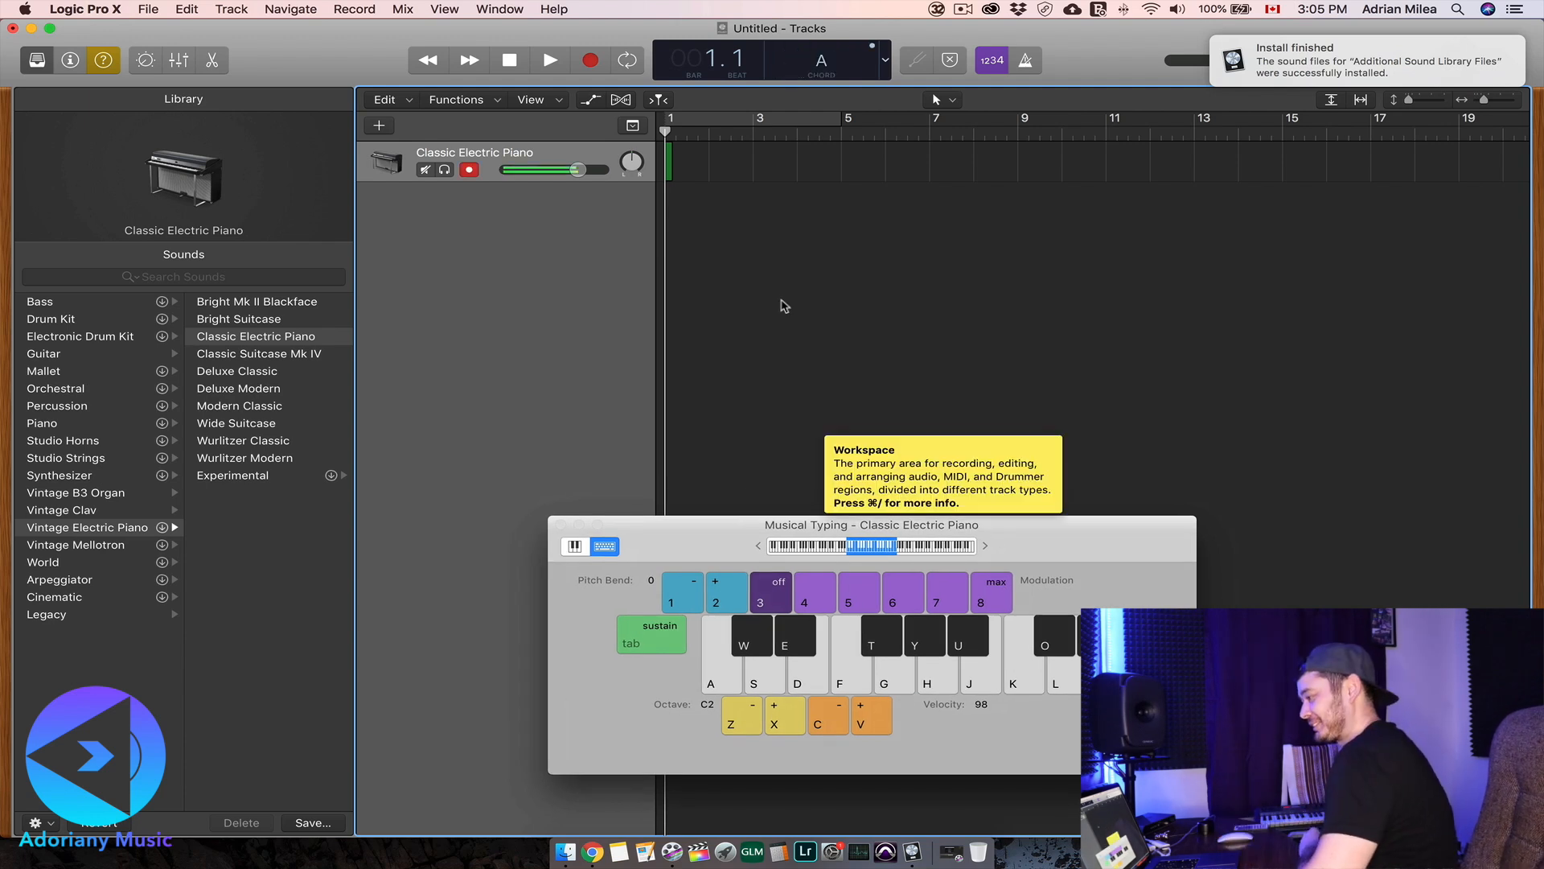
- Try out chords on the Classic Electric Piano without recording
key("o")
key("j")
key("l")
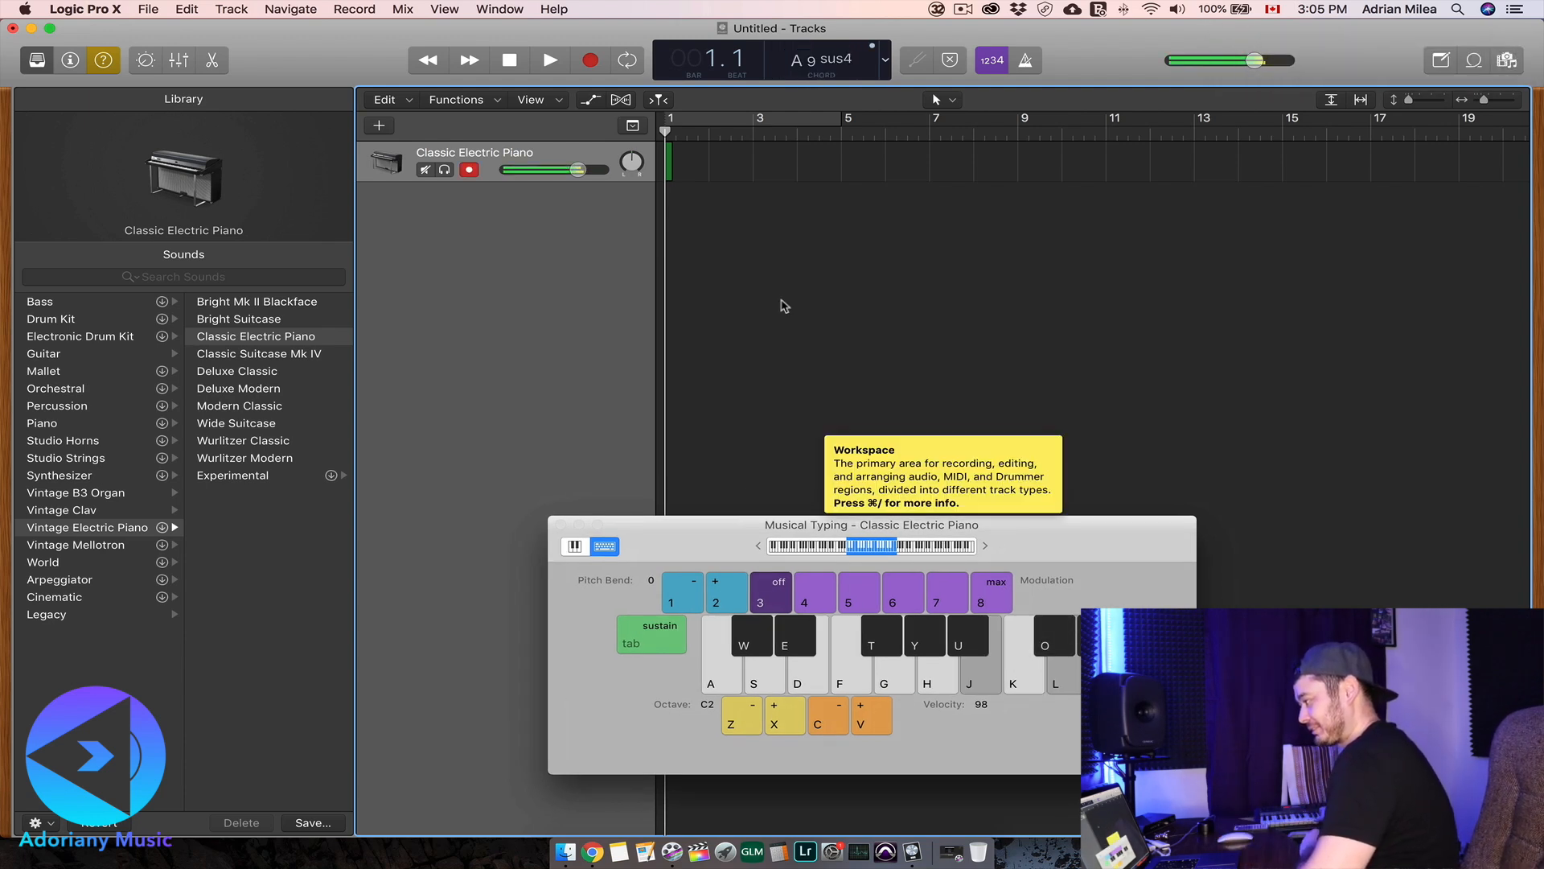
key("j")
key("l")
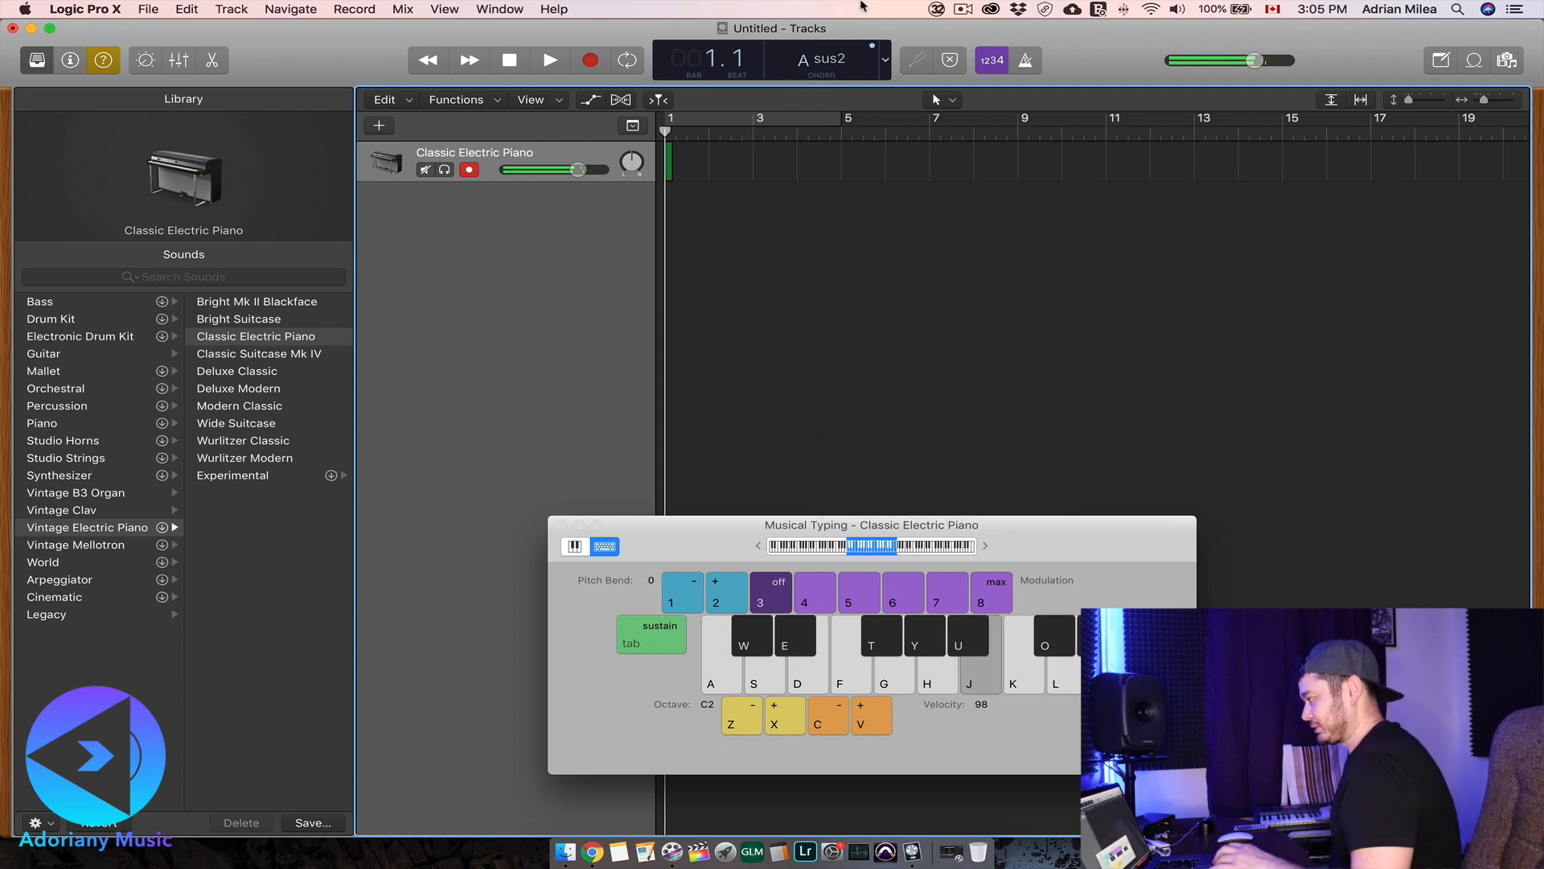
- Turn on the metronome click and rehearse the chords on the electric piano
left_click(1026, 63)
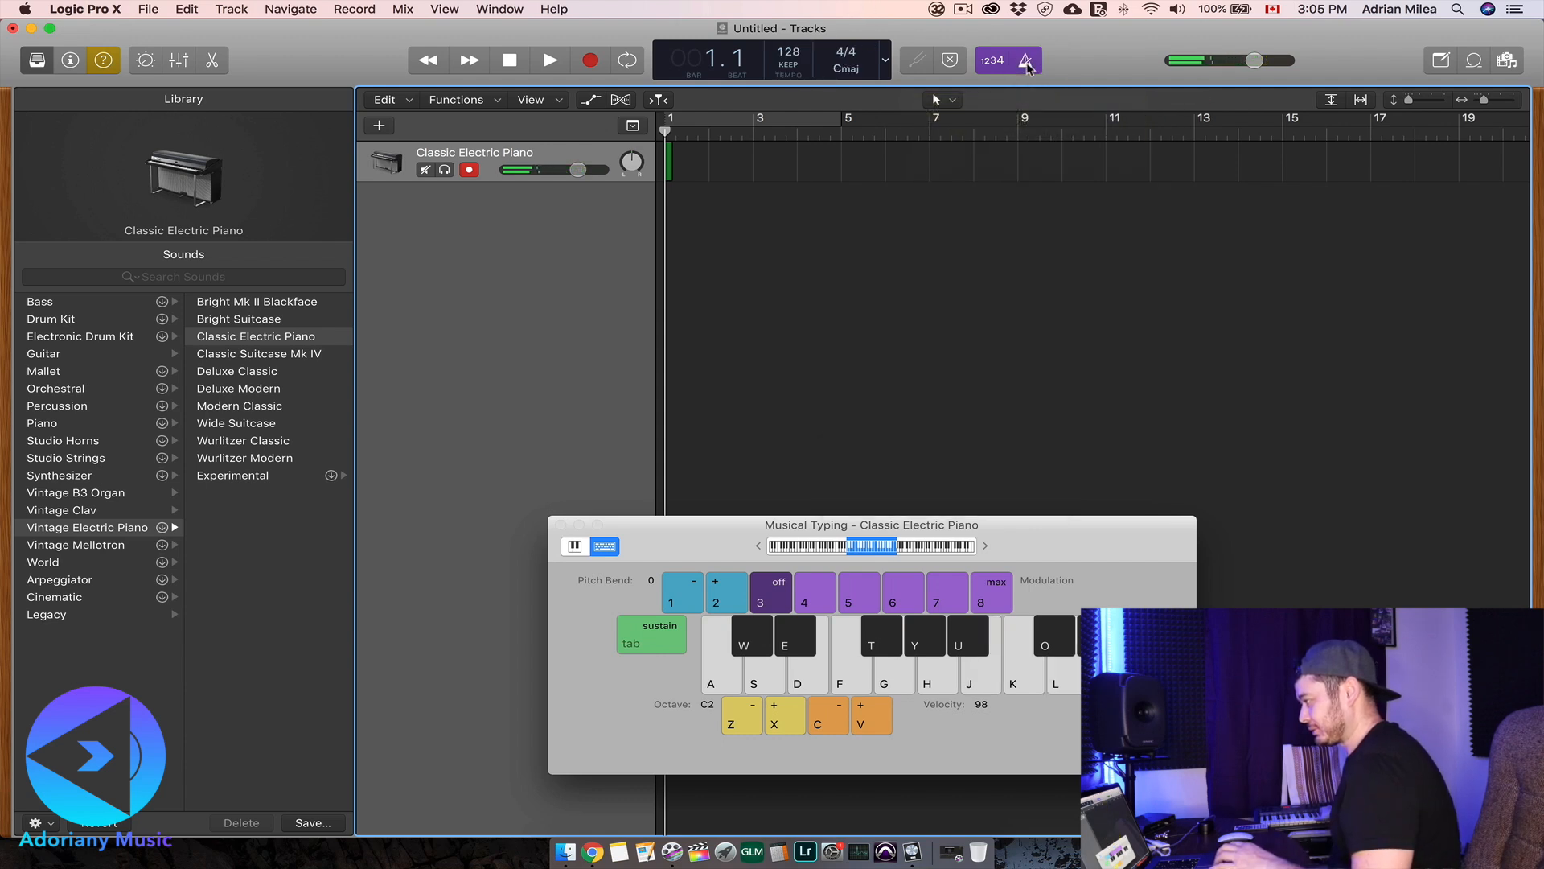
key("j")
key("l")
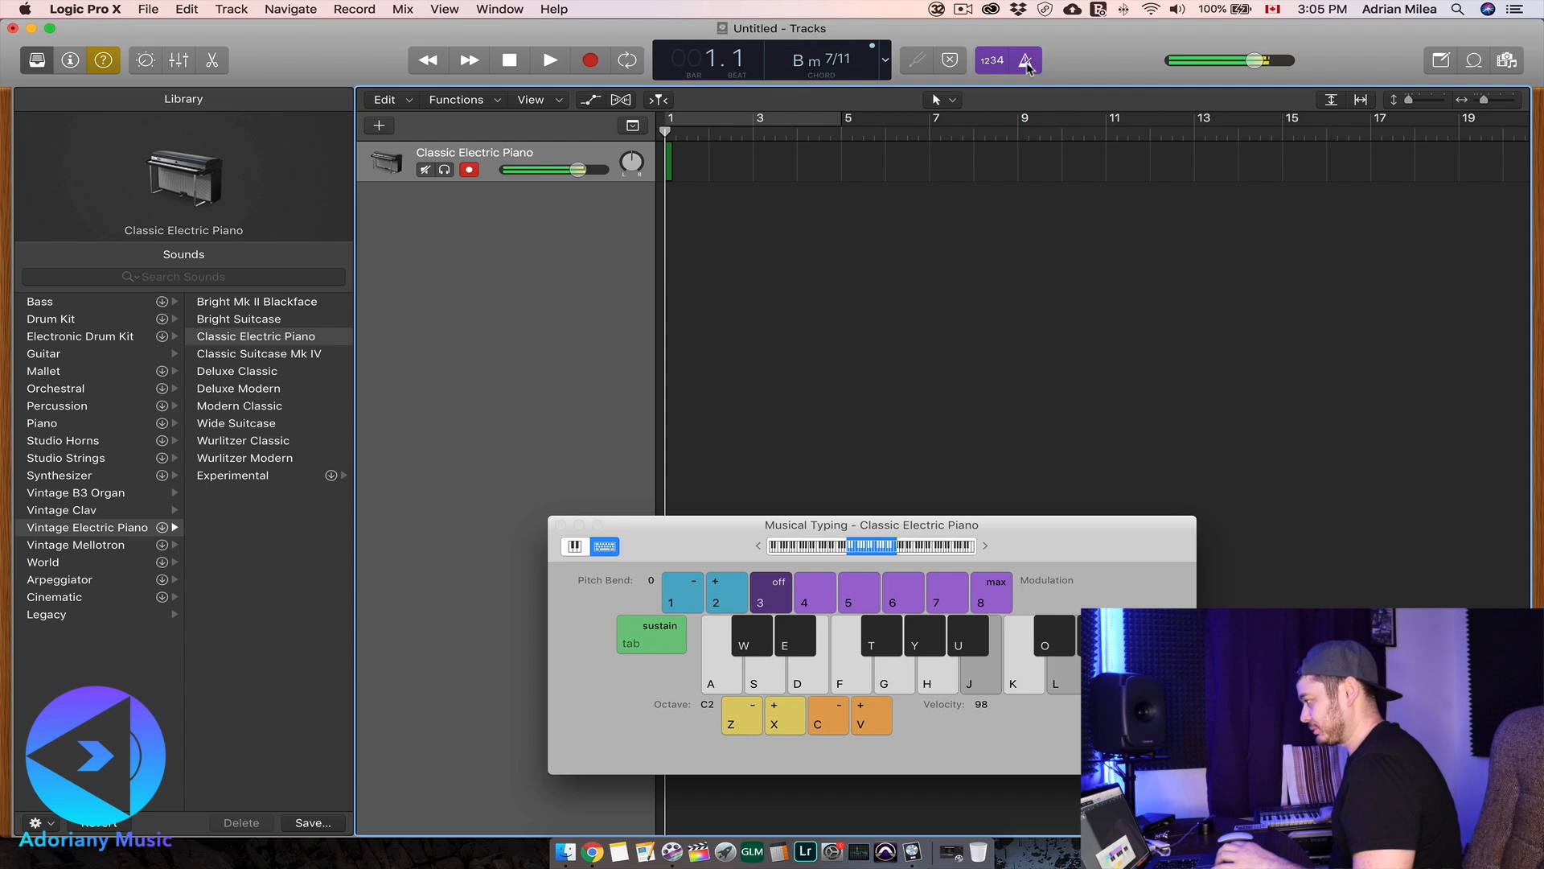
key("j")
key("l")
- Try recording a chord take on the Classic Electric Piano track up to about bar 8, and undo the recording
key("r")
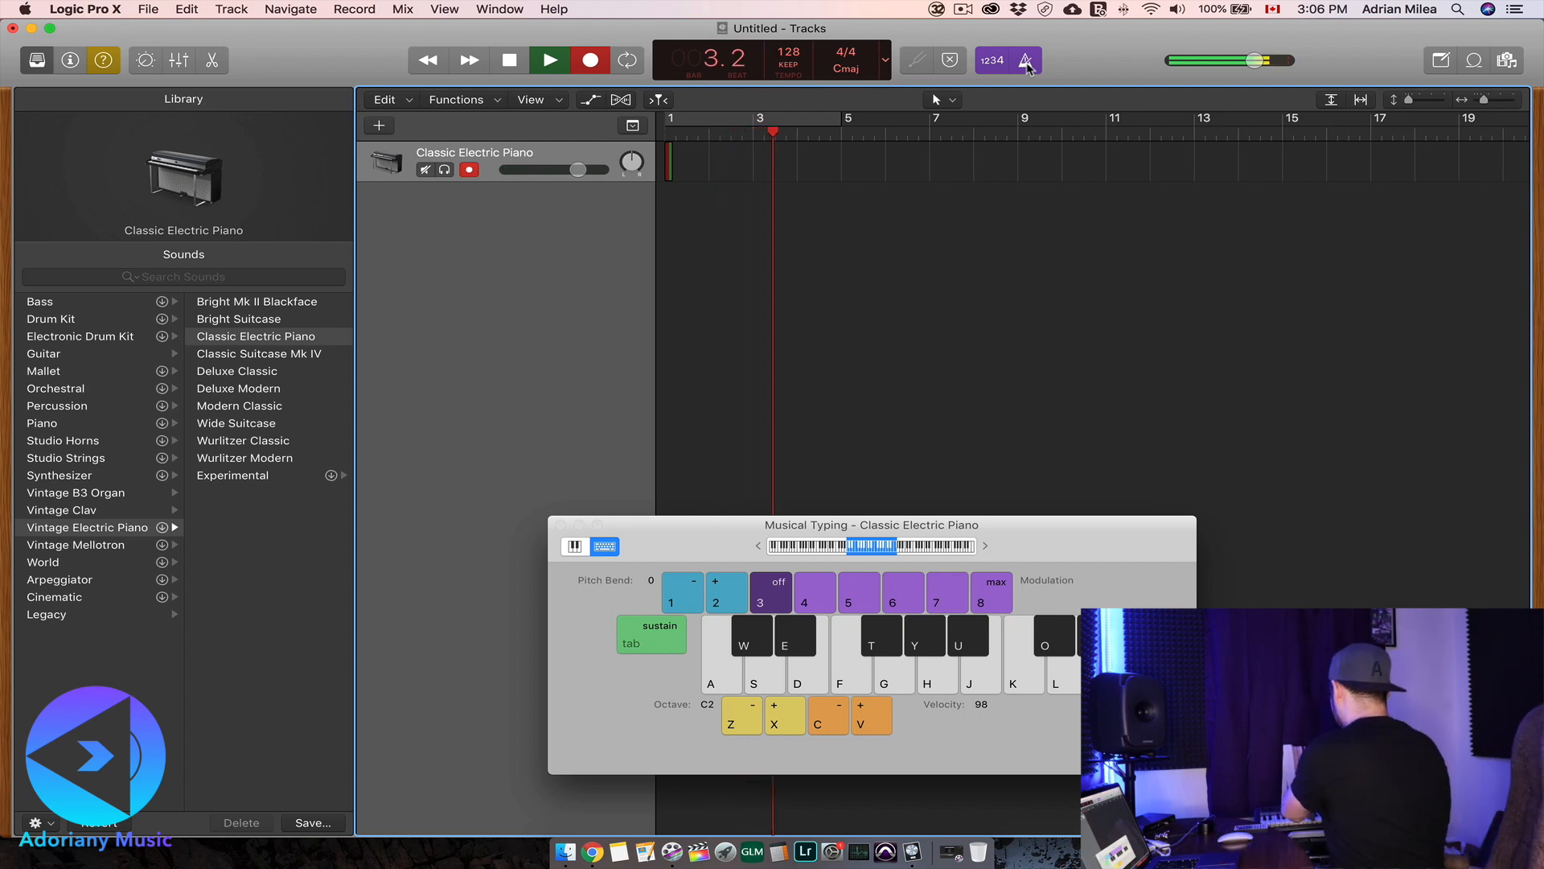
key("o")
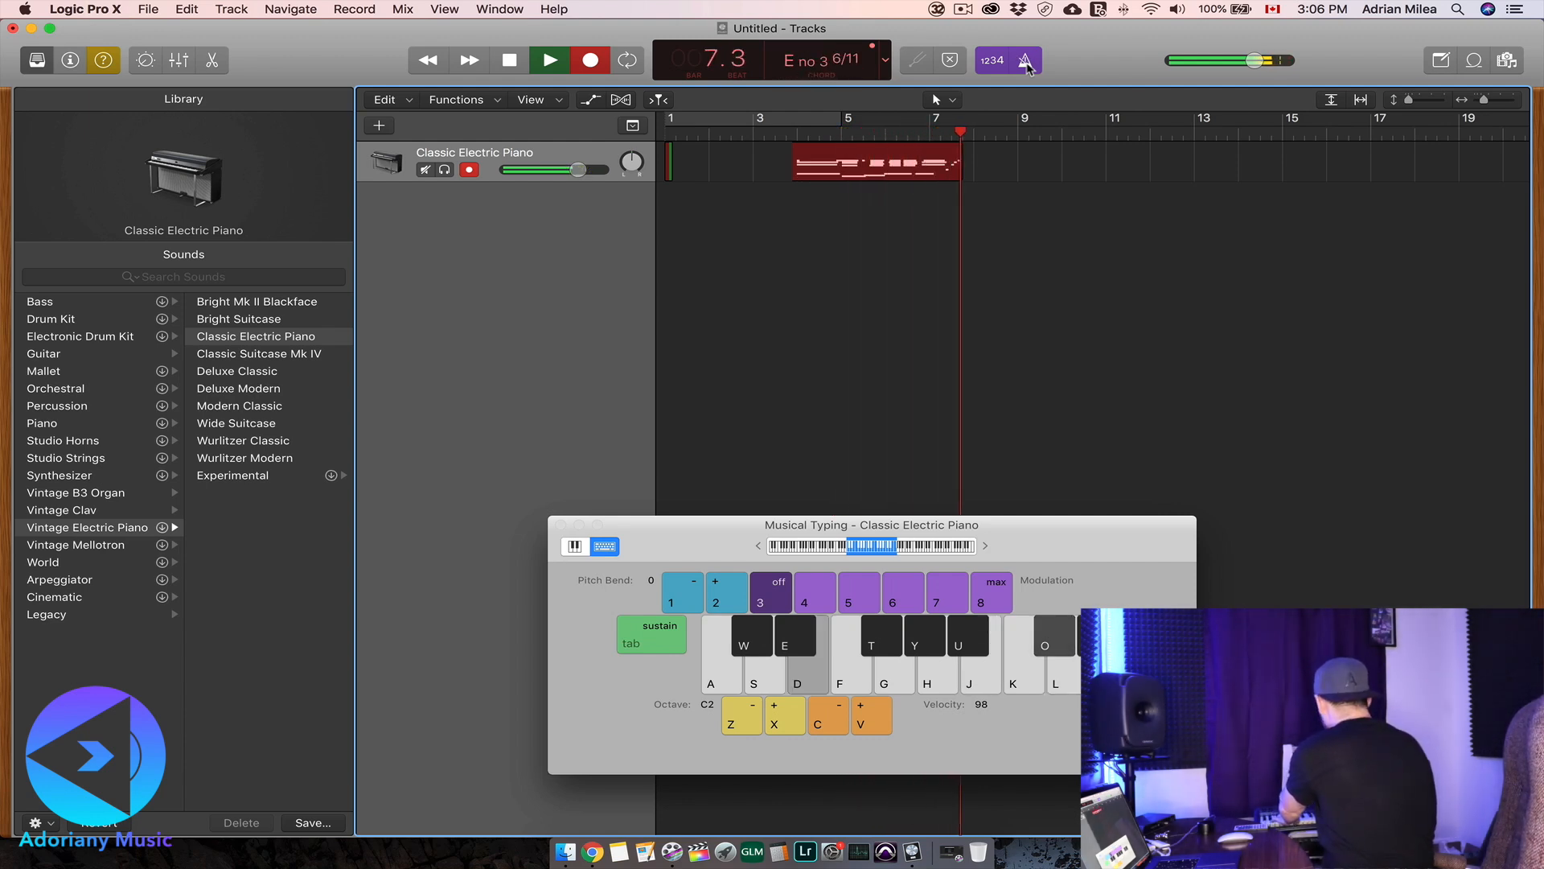
key("space")
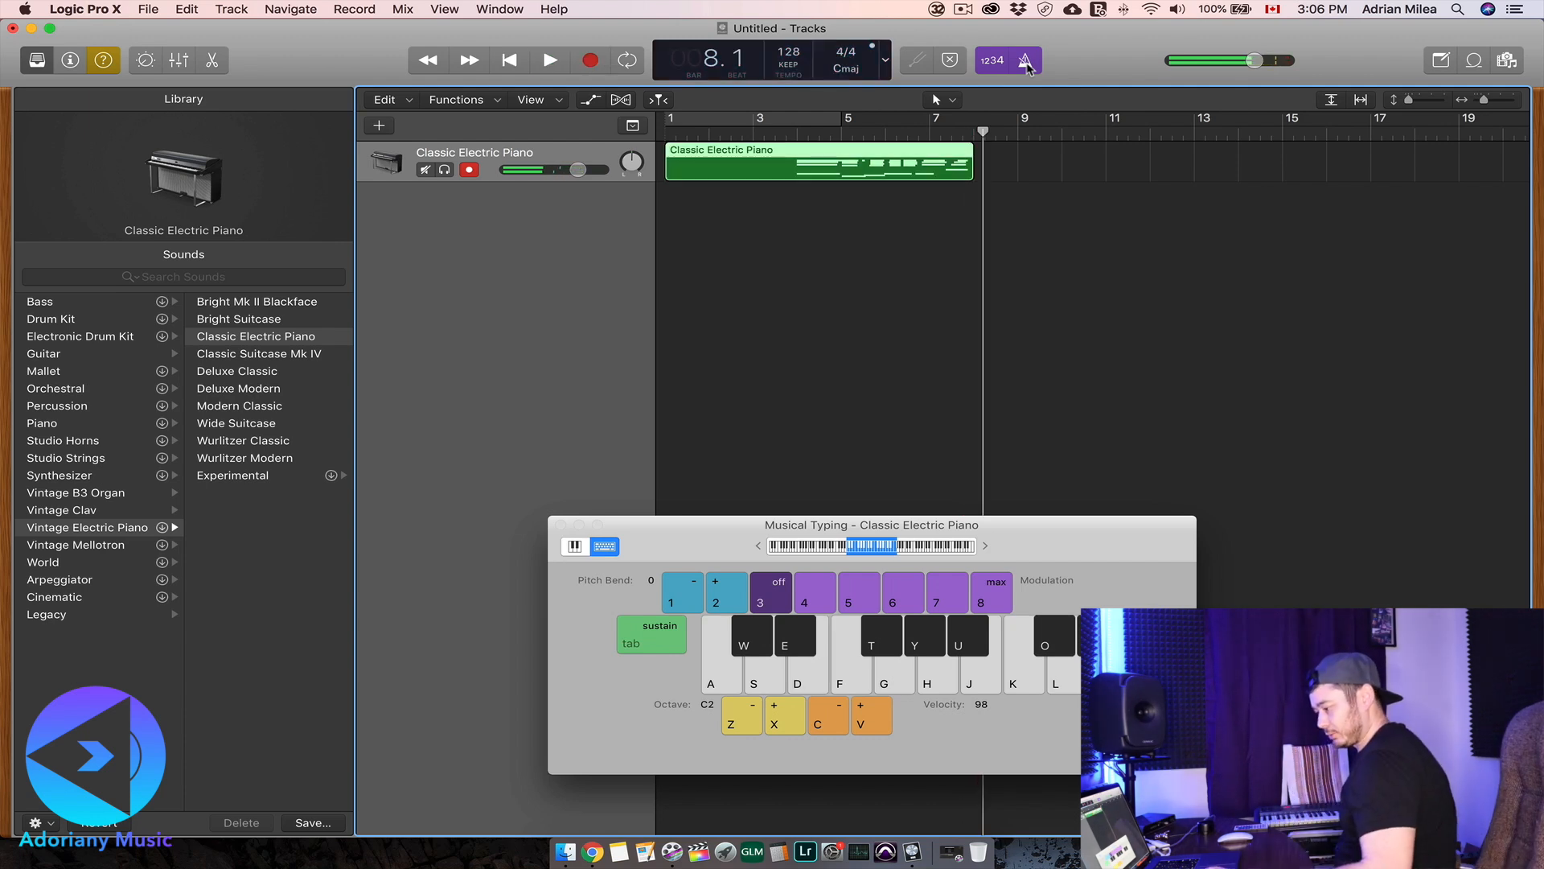
key("super+z")
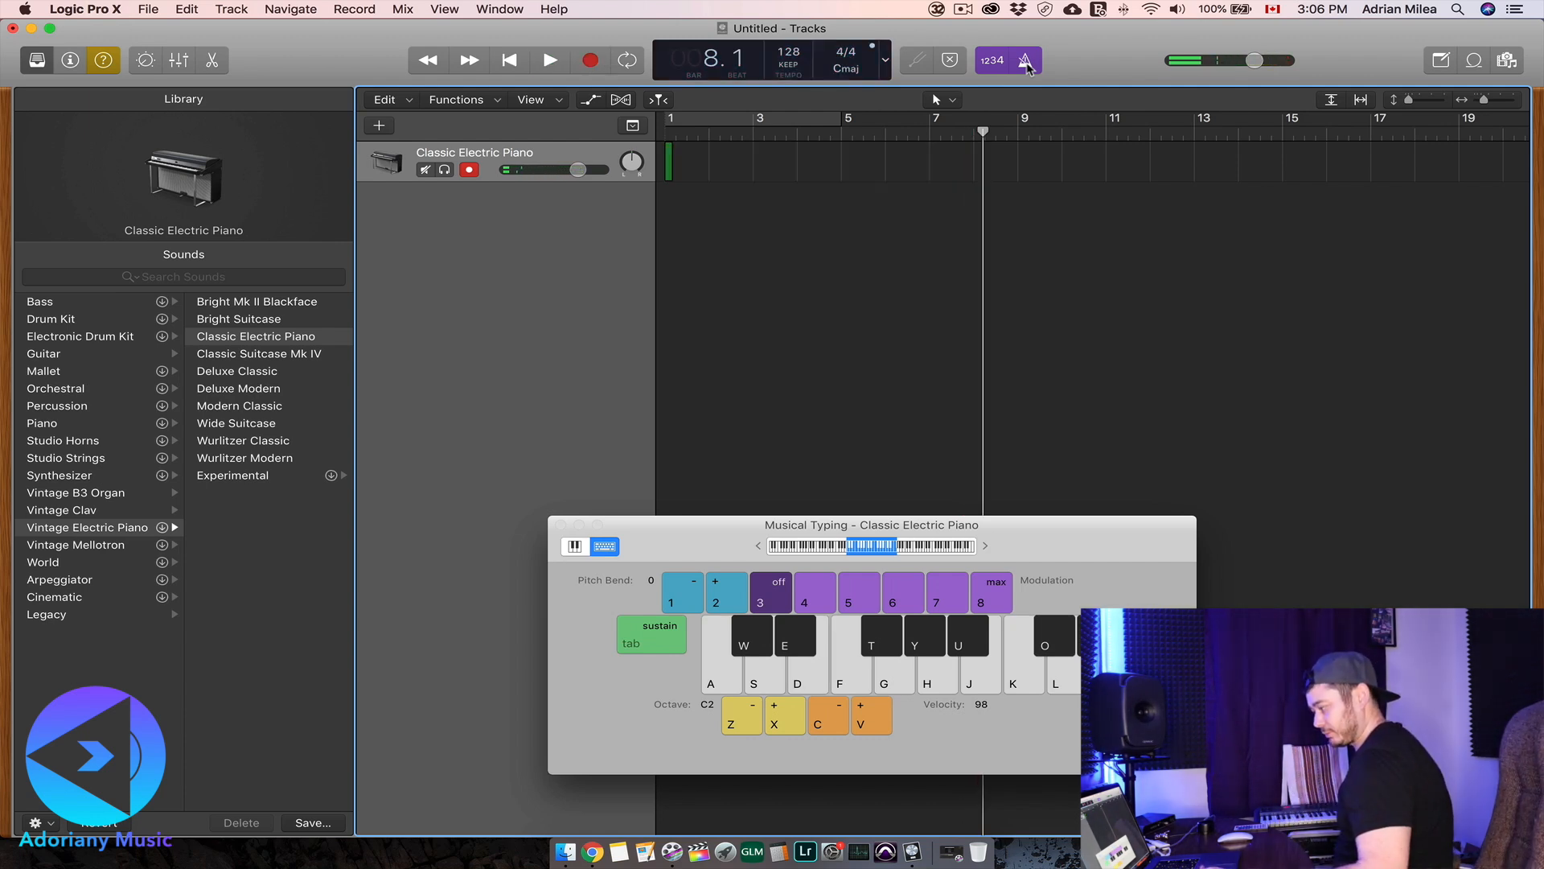
- Turn on the cycle range from bar 1 to bar 5 and return the playhead to the project start
left_click(708, 134)
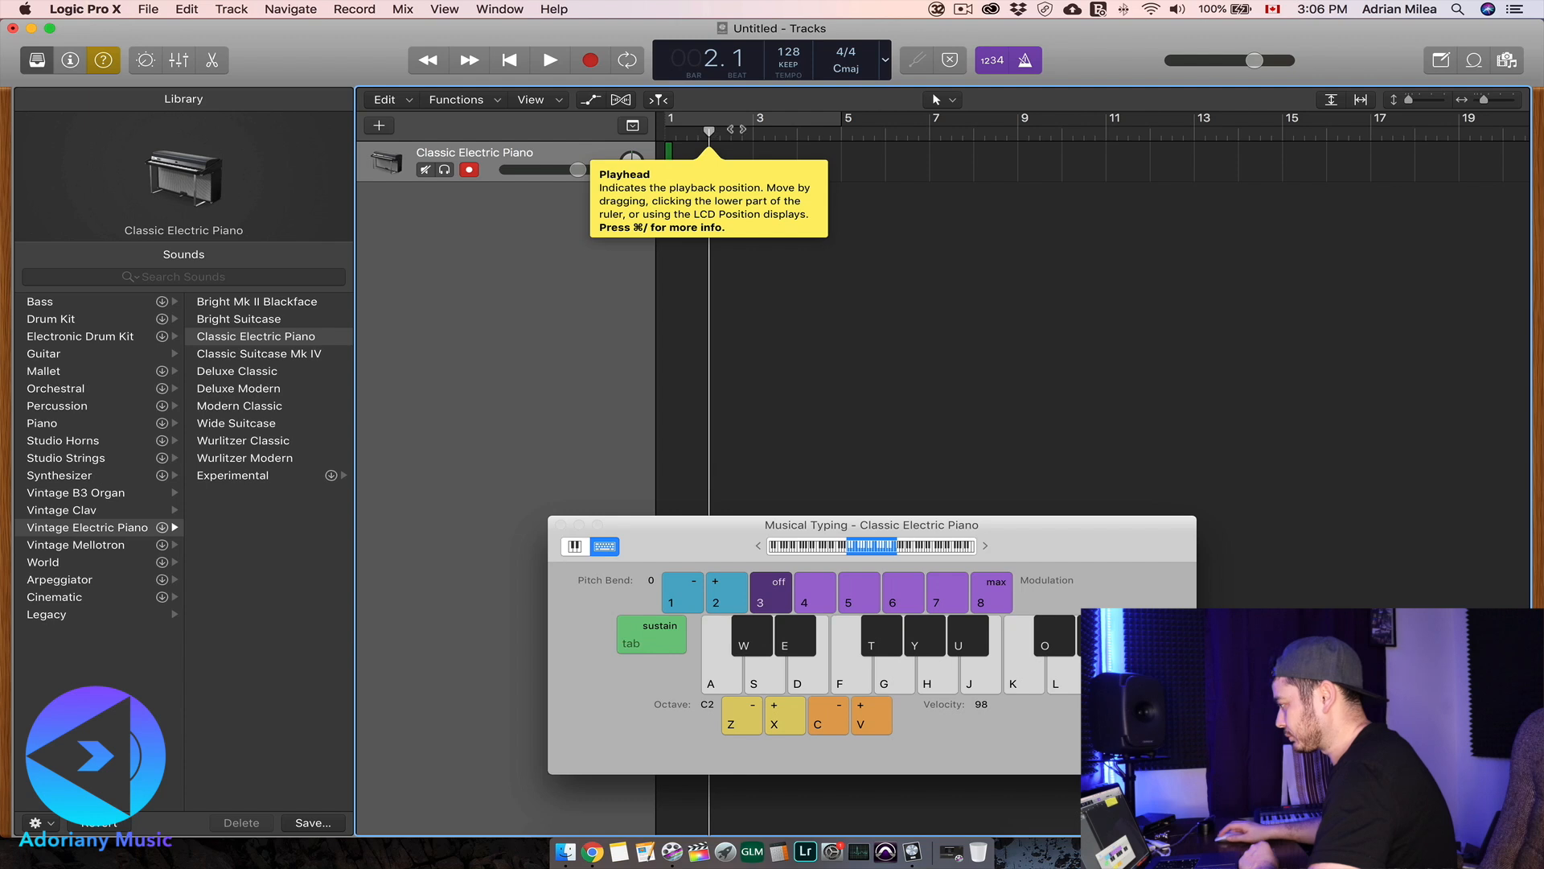
left_click_drag(1257, 62, 1247, 64)
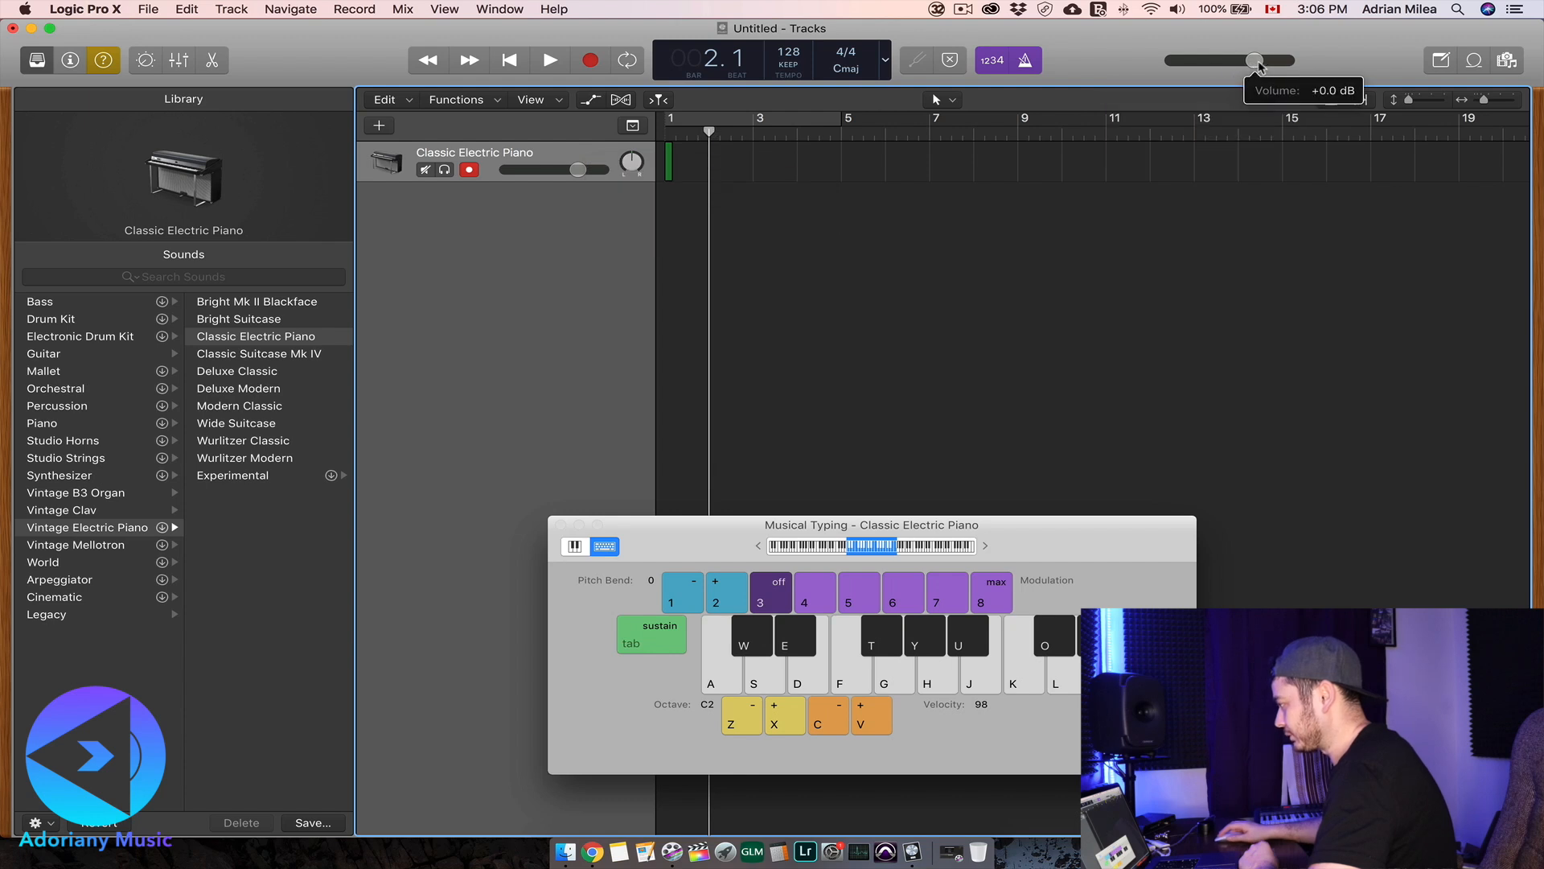
left_click_drag(1485, 100, 1499, 103)
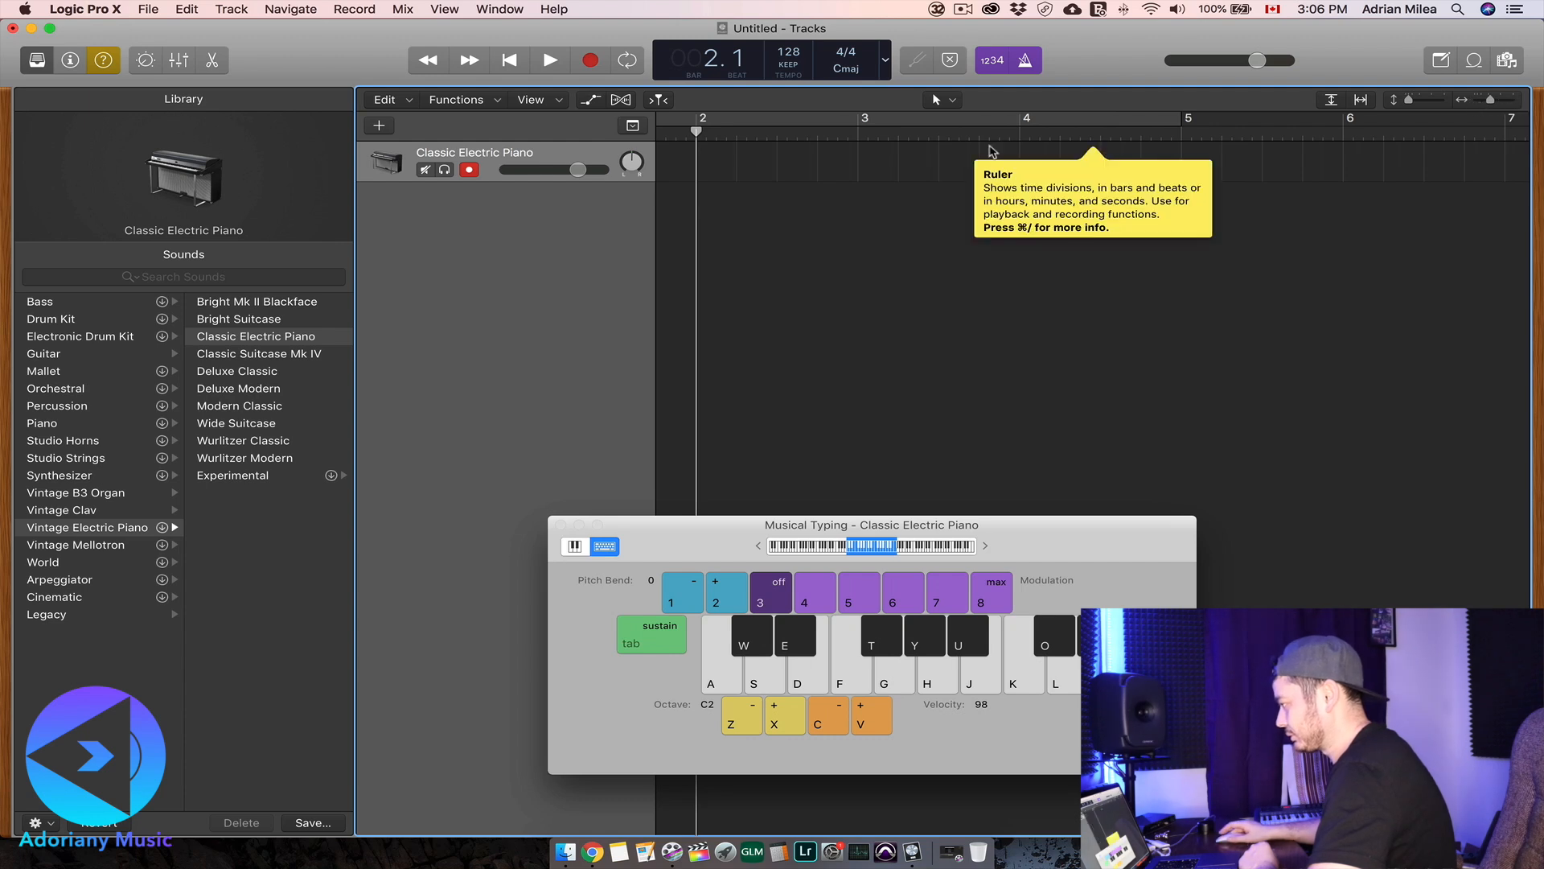
scroll(976, 156, "left", 4)
left_click(682, 125)
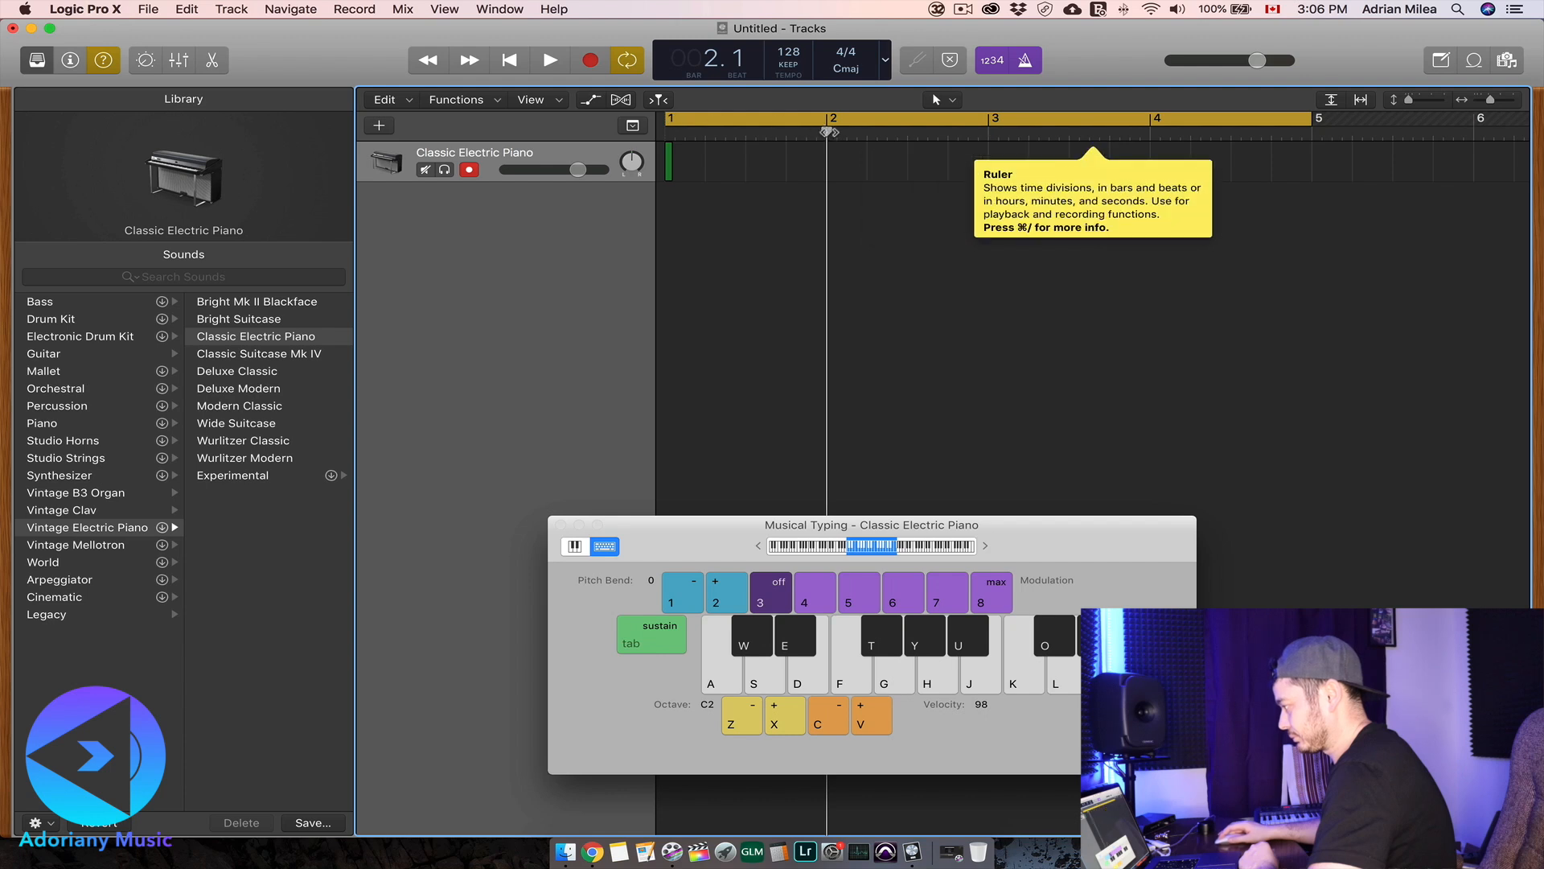
key("Return")
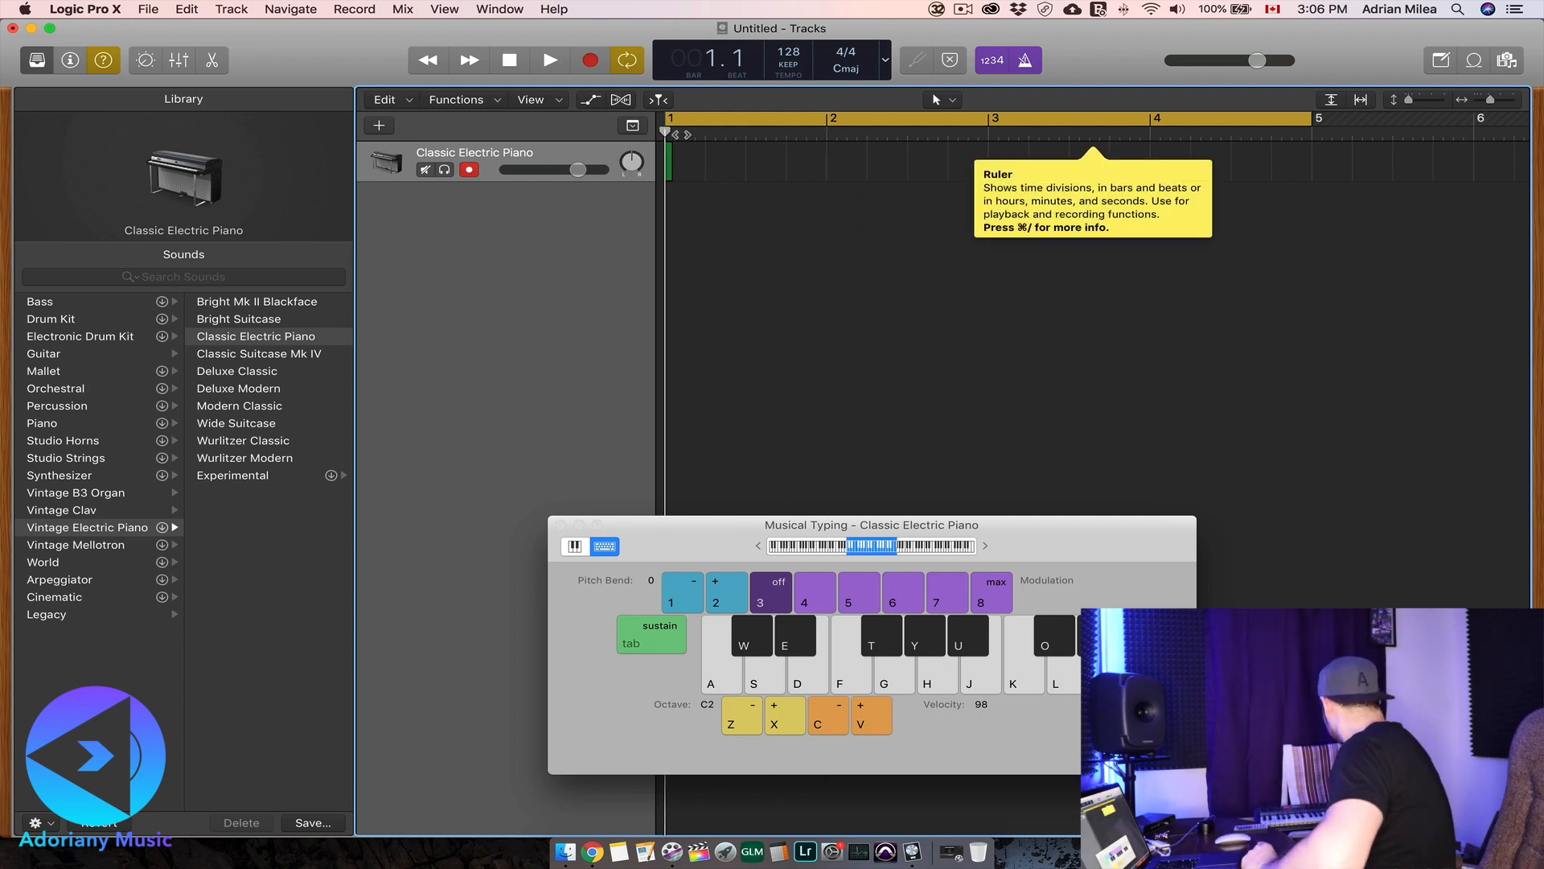
- Record a chord progression on the Classic Electric Piano track across the four-bar cycle, and stop the recording
key("r")
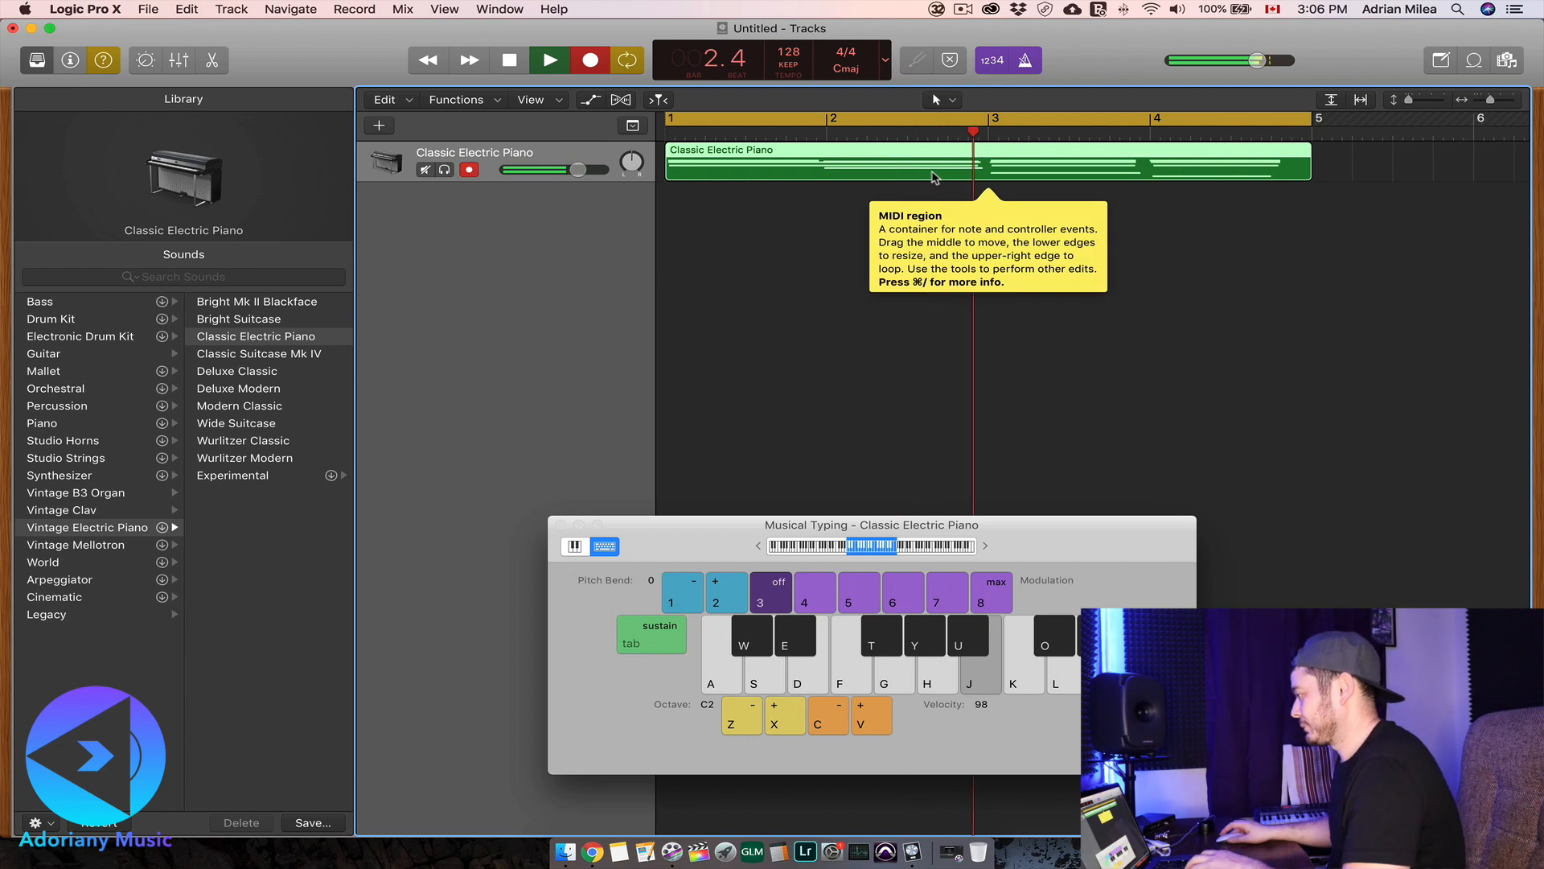
key("s")
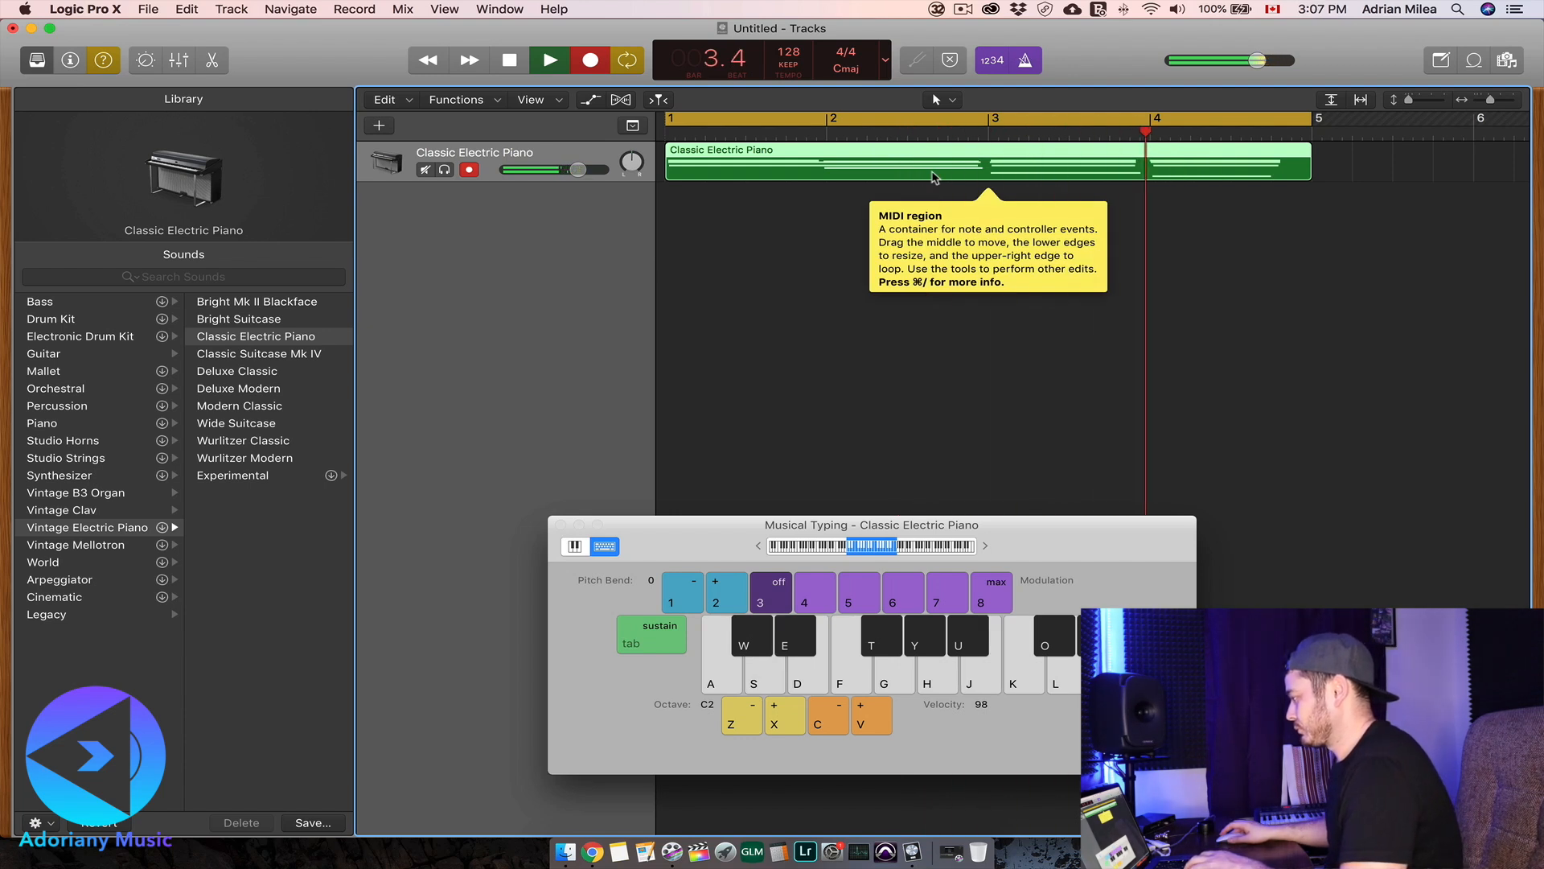
key("space")
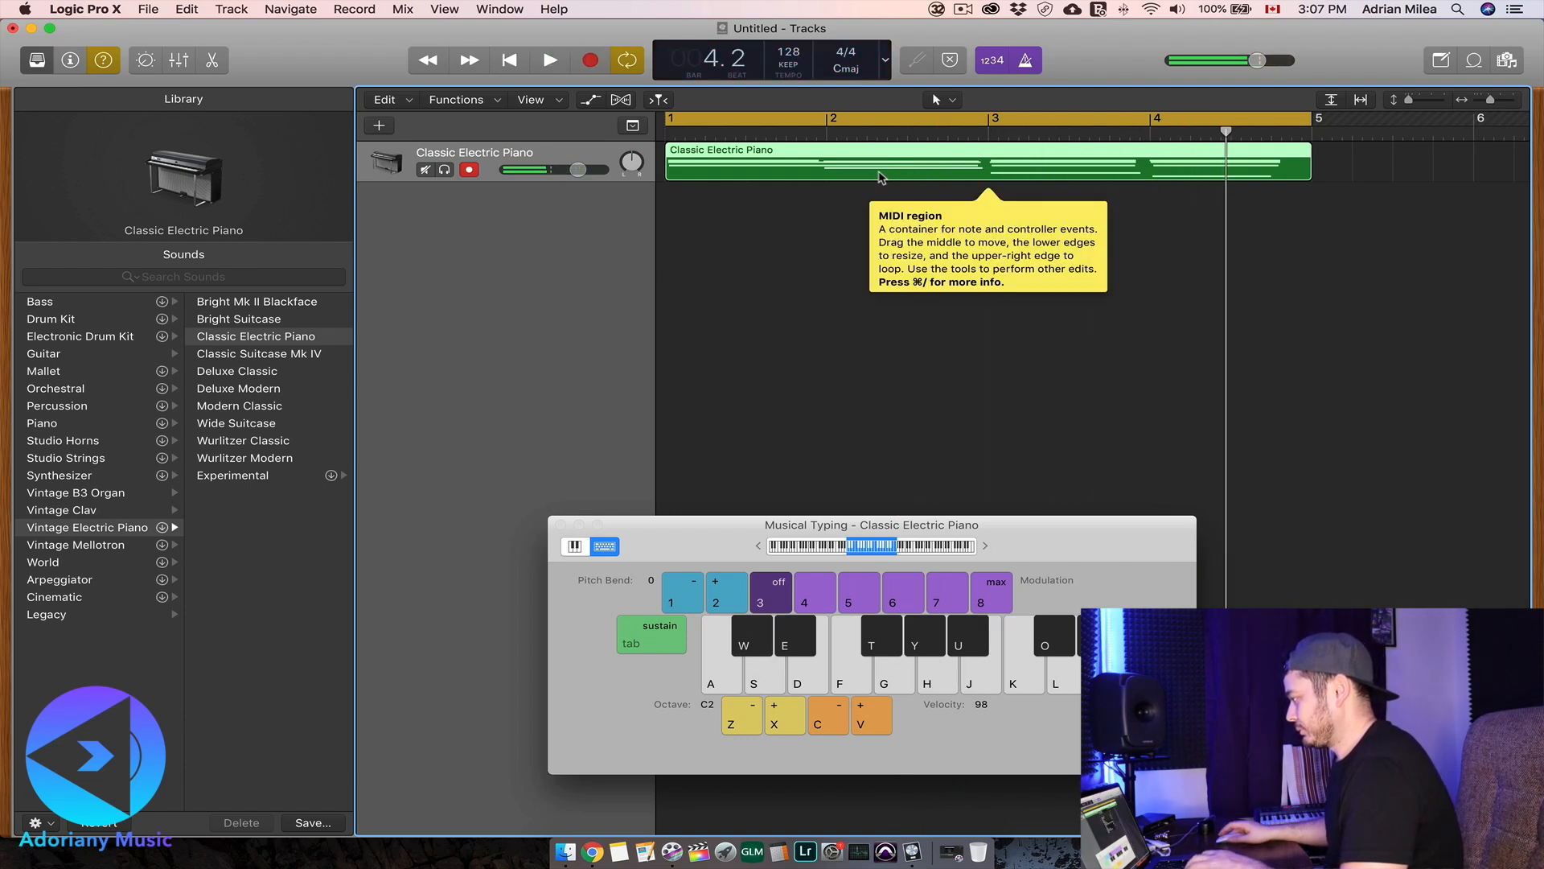
right_click(881, 175)
left_click(701, 168)
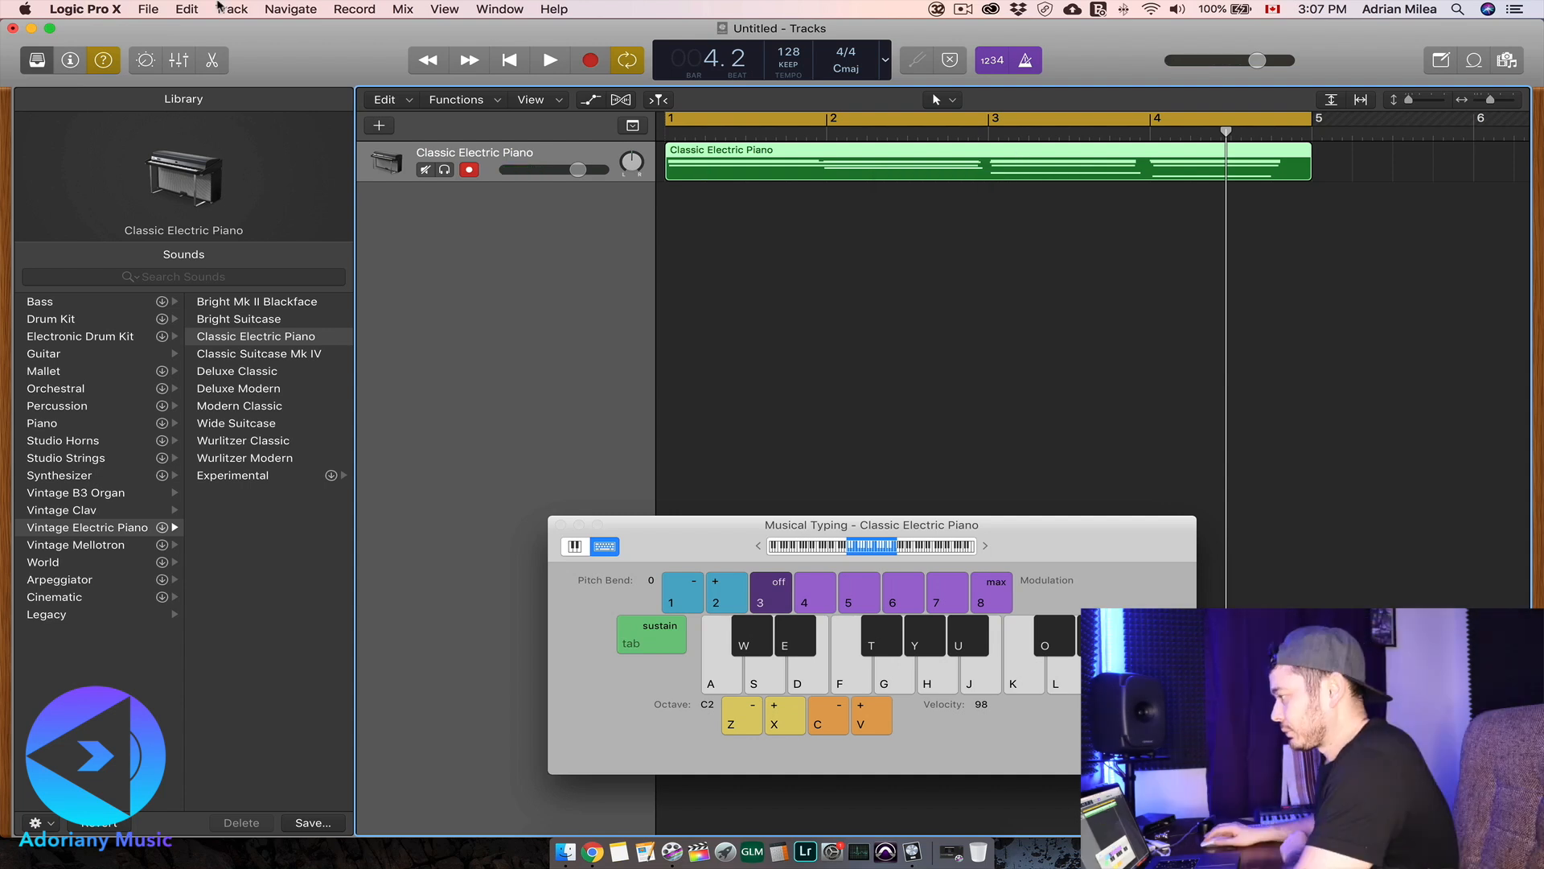
- Add one new audio track to the project, with Input 1 as its audio input and Output 1 + 2 as its output
left_click(232, 10)
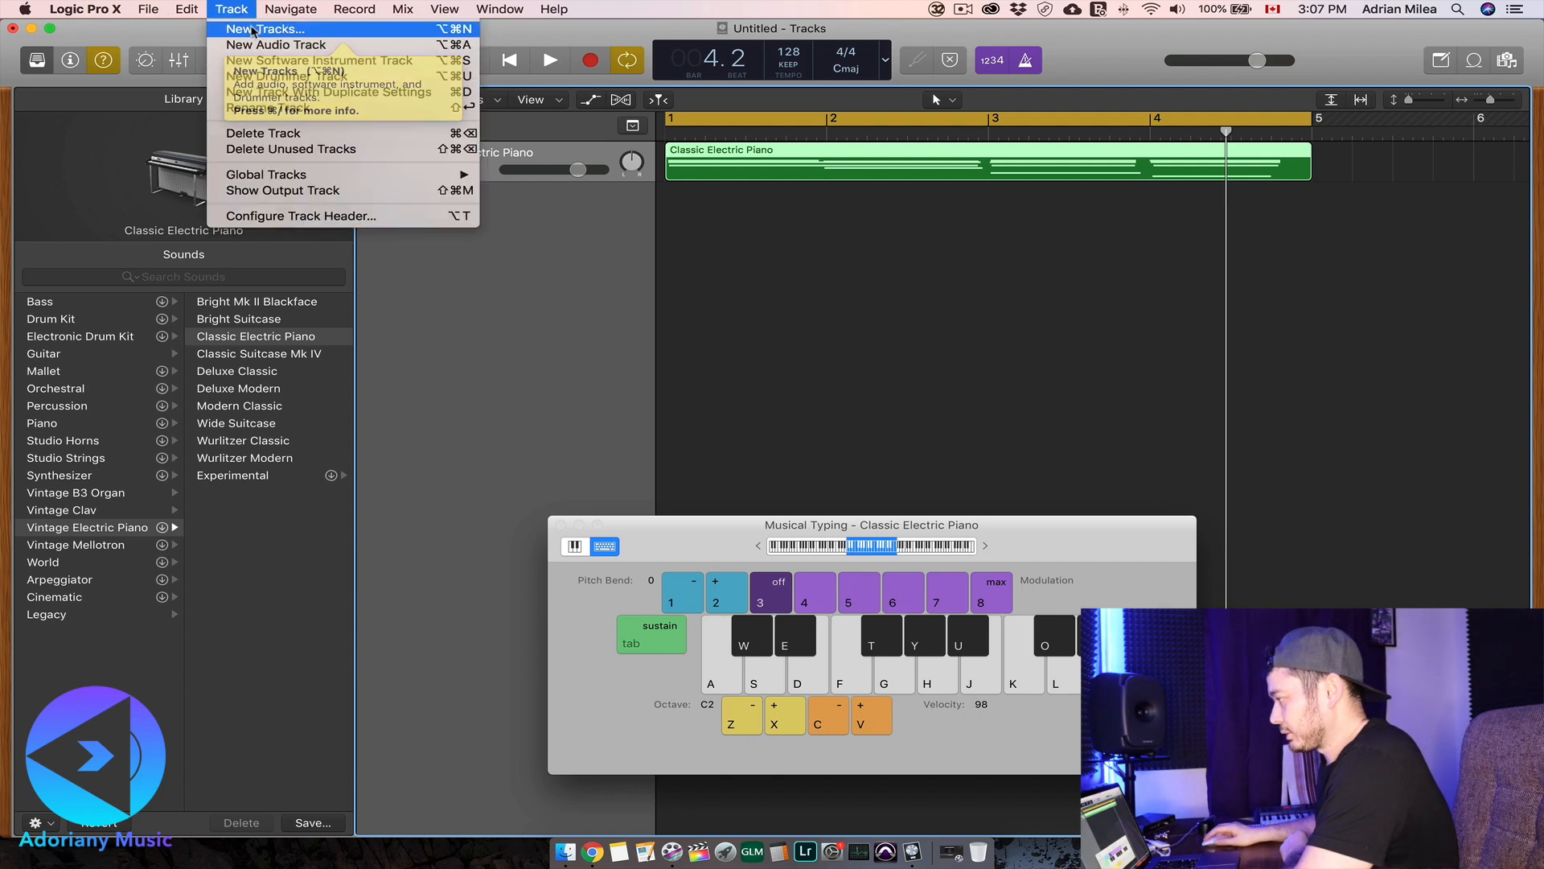
left_click(262, 29)
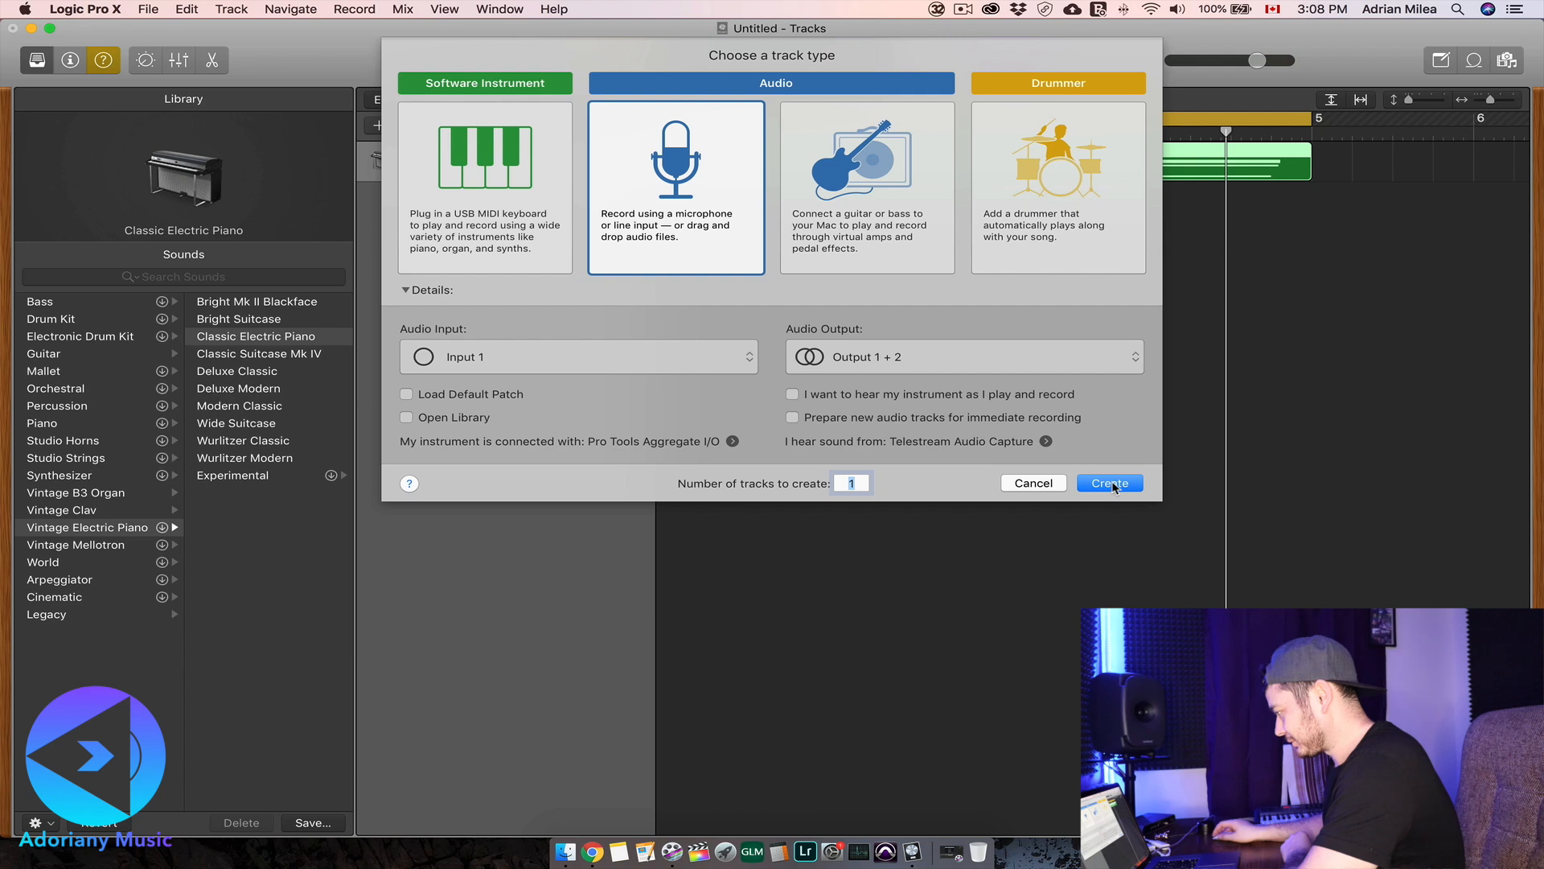
left_click(1109, 484)
key("super+k")
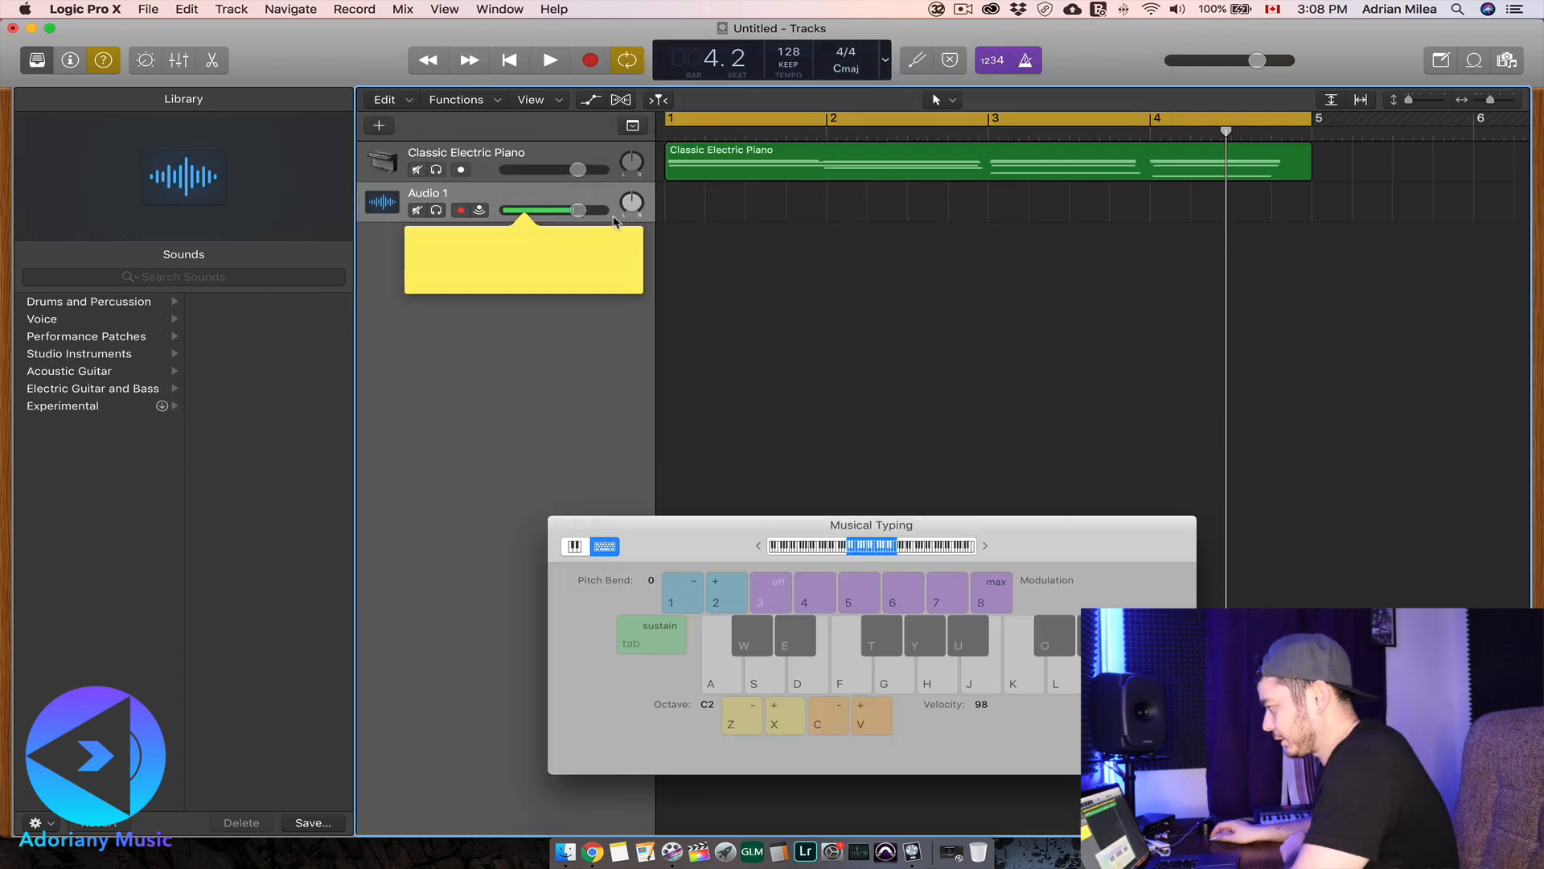
right_click(433, 196)
left_click(409, 194)
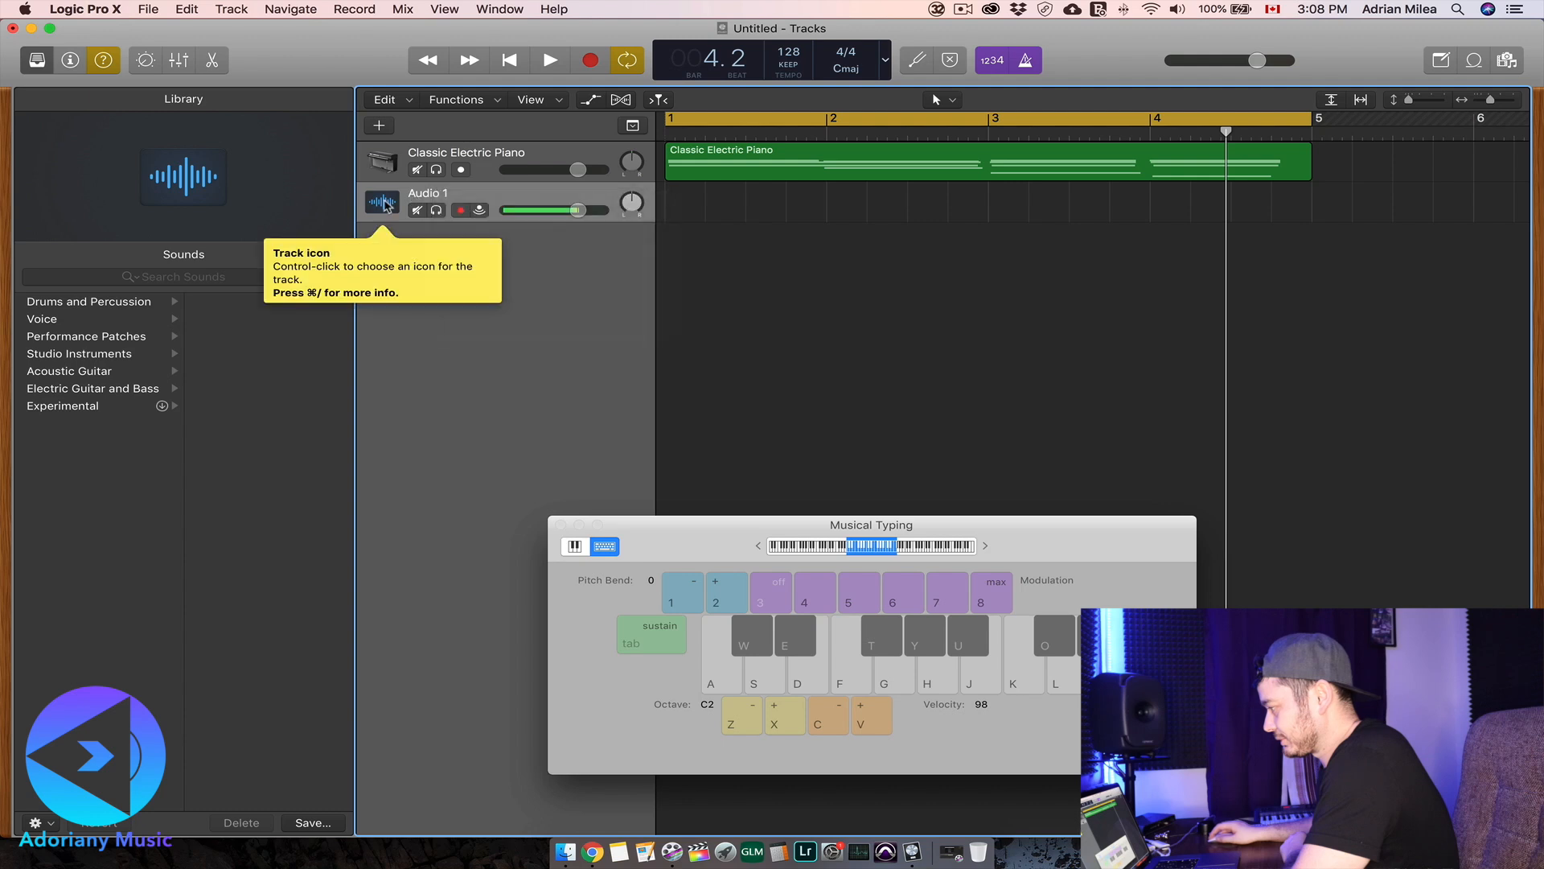
left_click(436, 212)
left_click(435, 213)
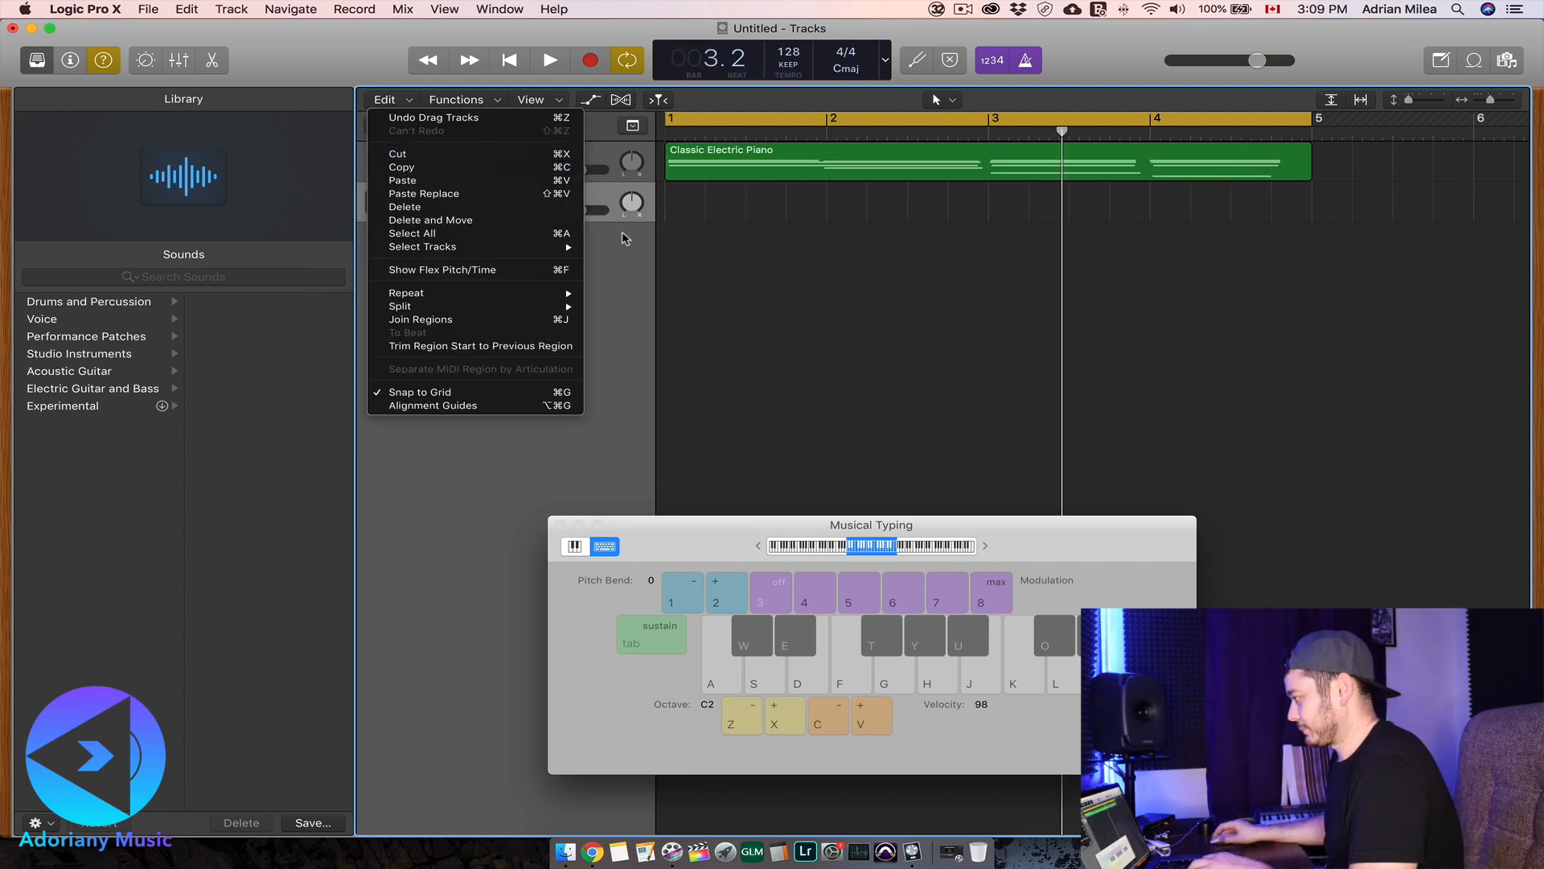
- Show the mixer and move the Musical Typing window clear of the channel strips
left_click(621, 265)
left_click(410, 9)
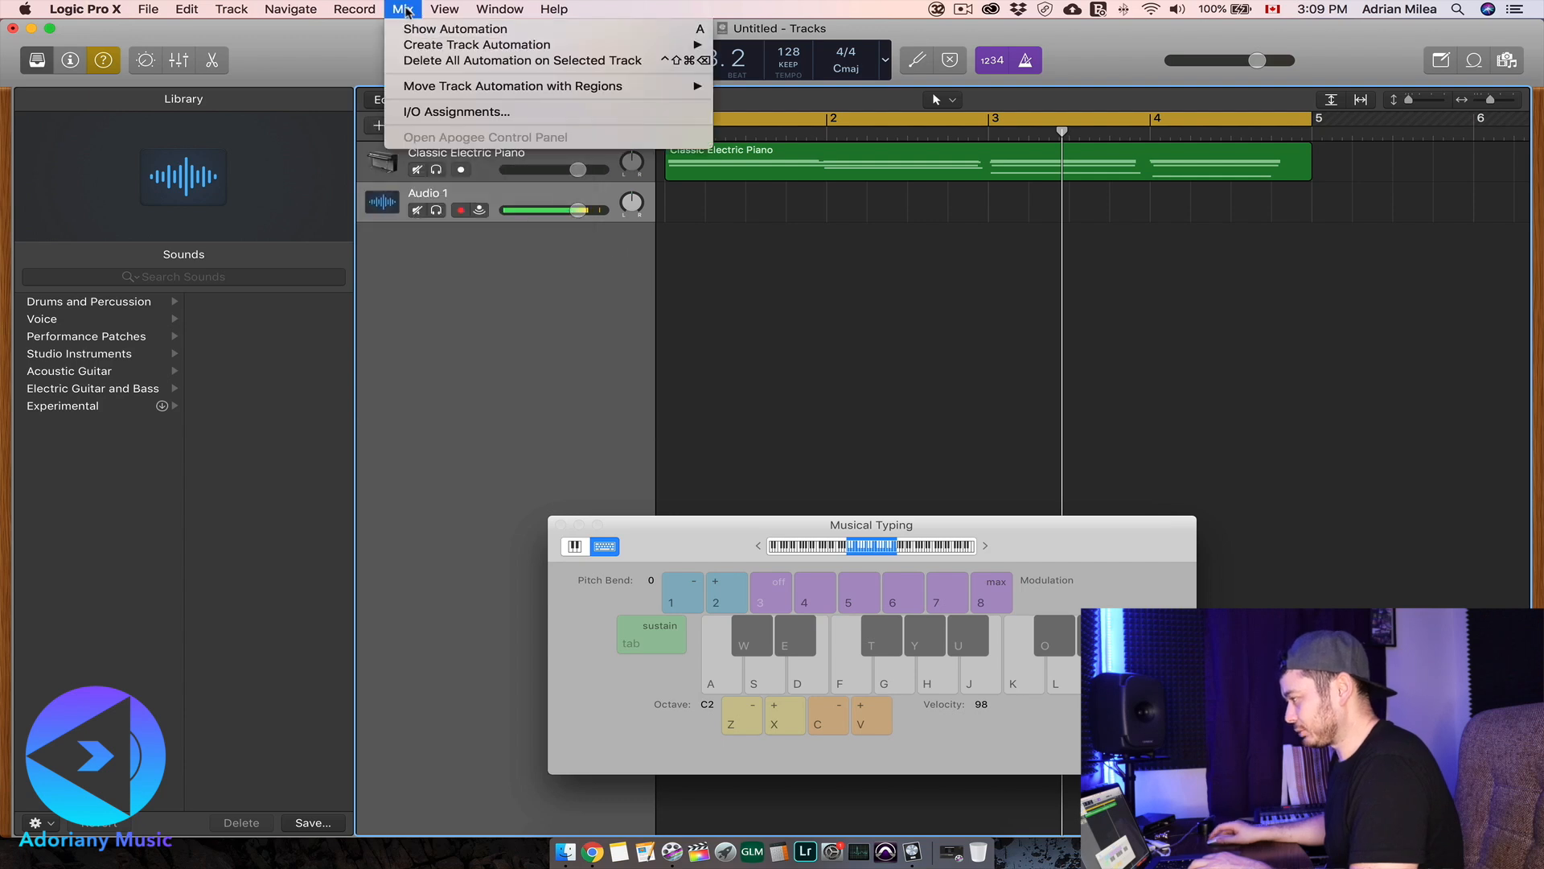
mouse_move(462, 9)
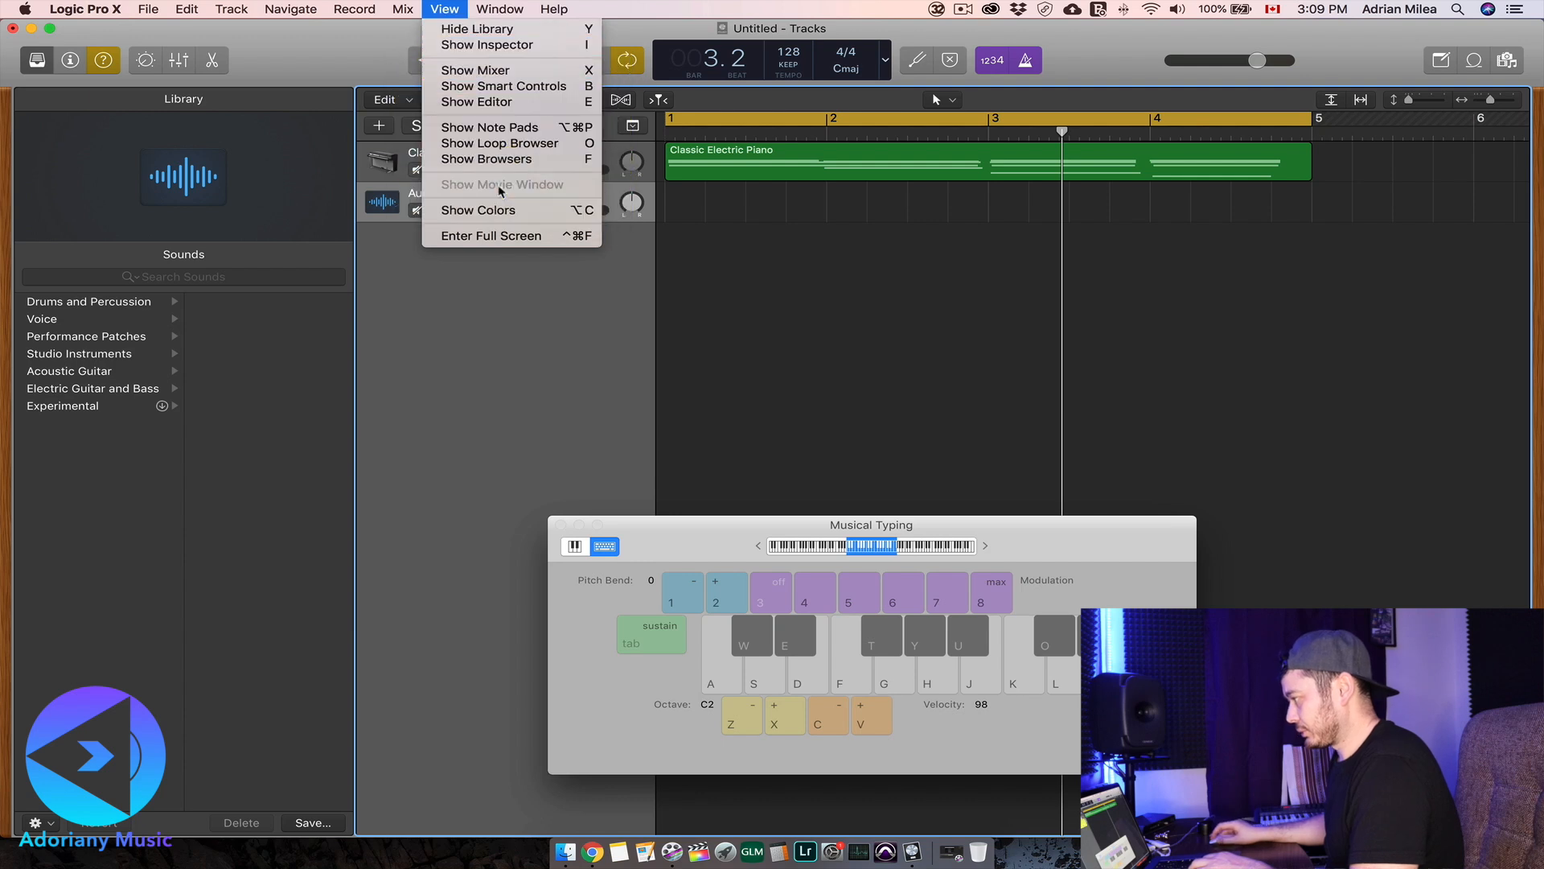
left_click(498, 70)
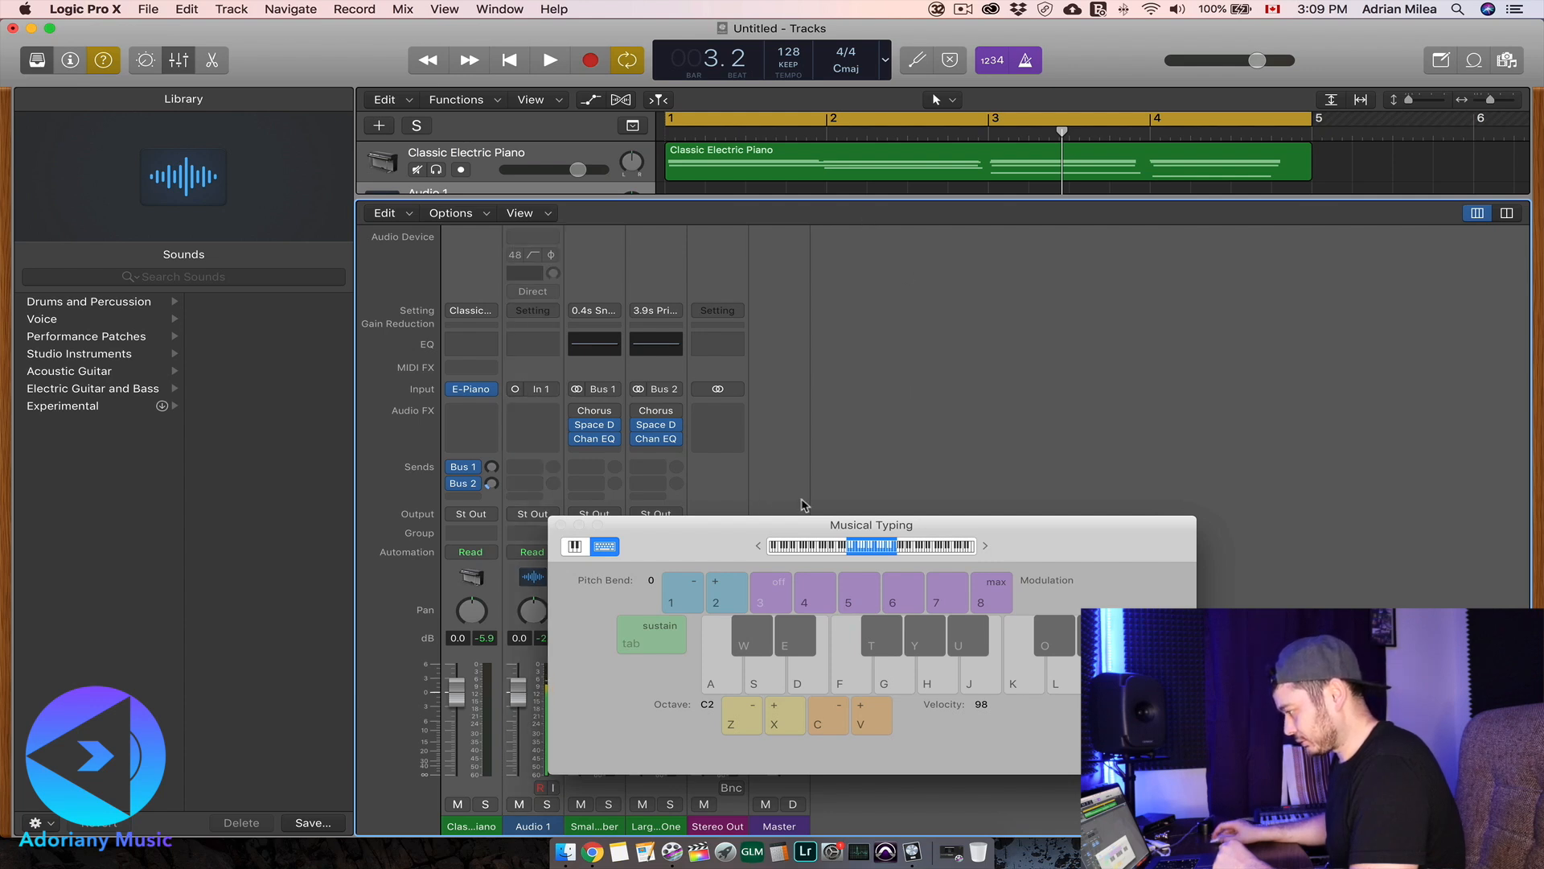
left_click_drag(639, 528, 887, 468)
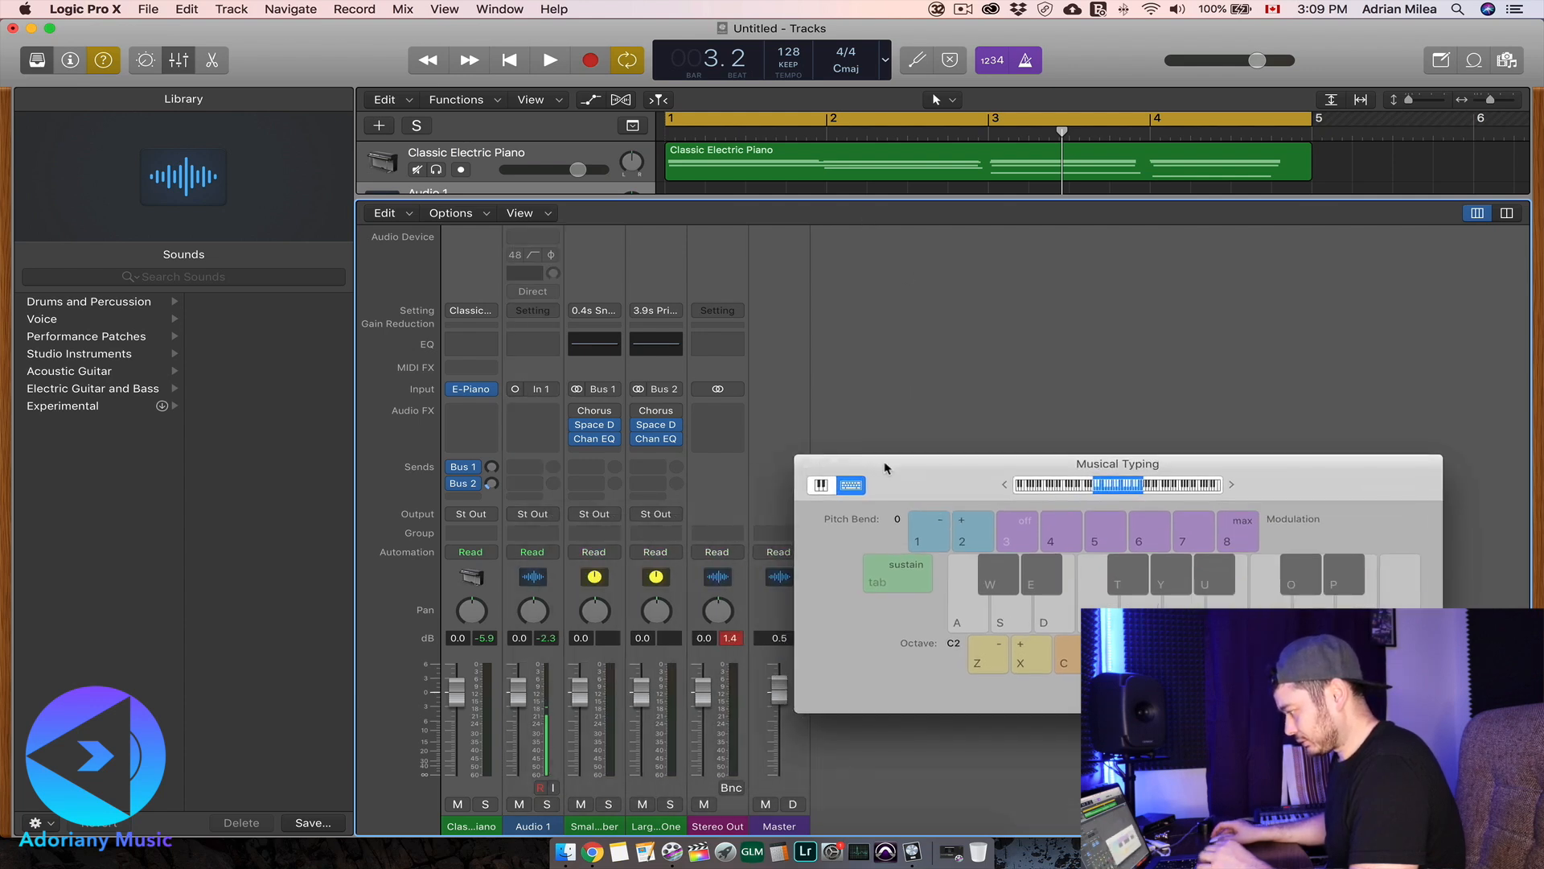
- Play the chords briefly from the project start and route the Classic Electric Piano channel's output to Bus 3
key("Return")
key("space")
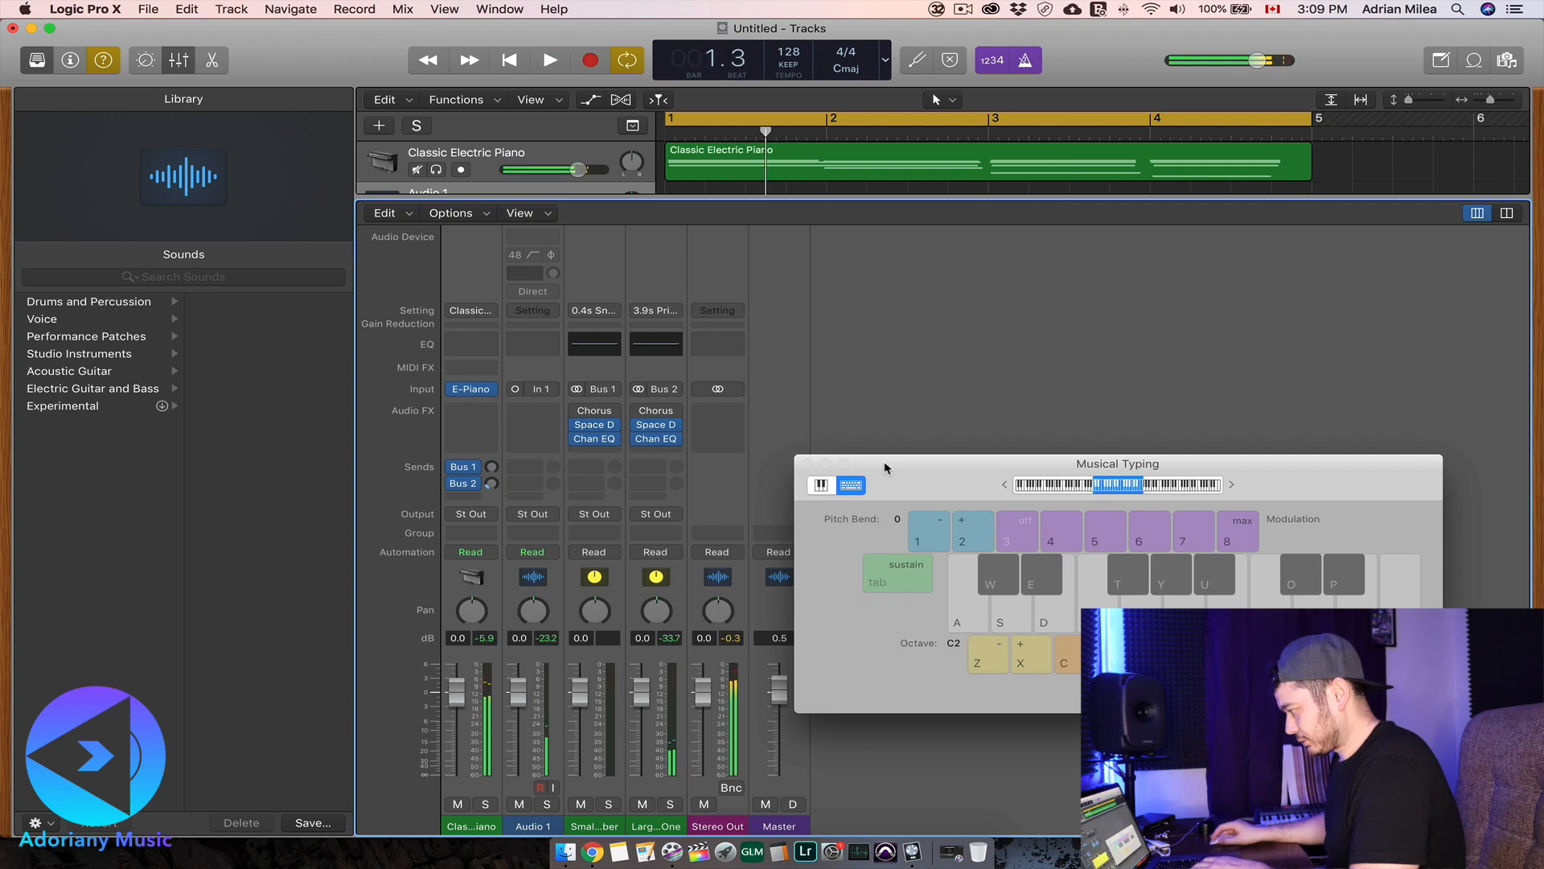
left_click(473, 515)
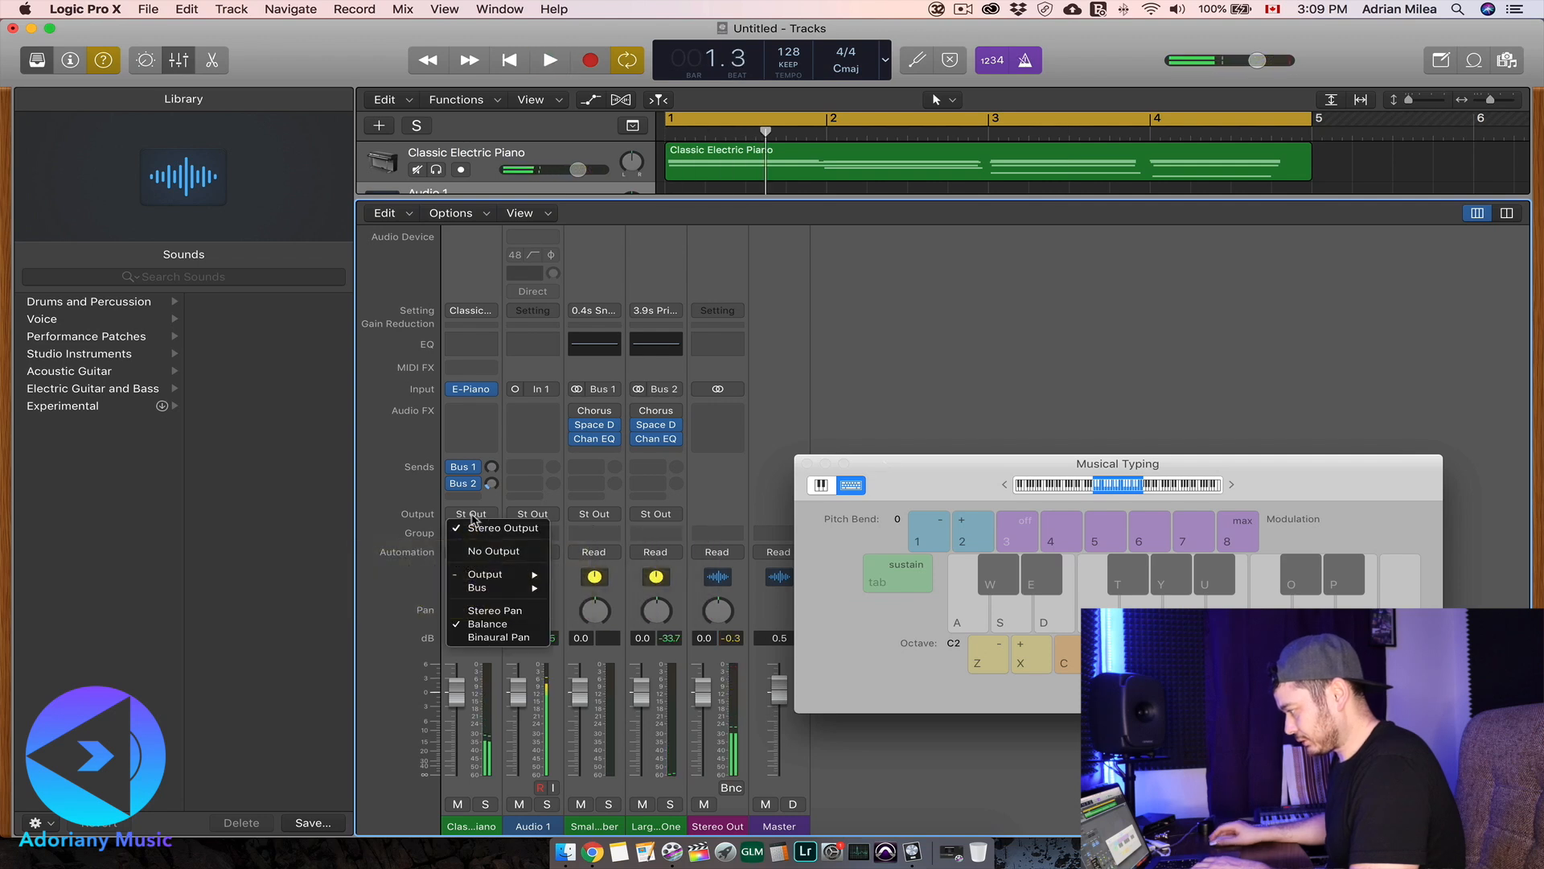
mouse_move(483, 587)
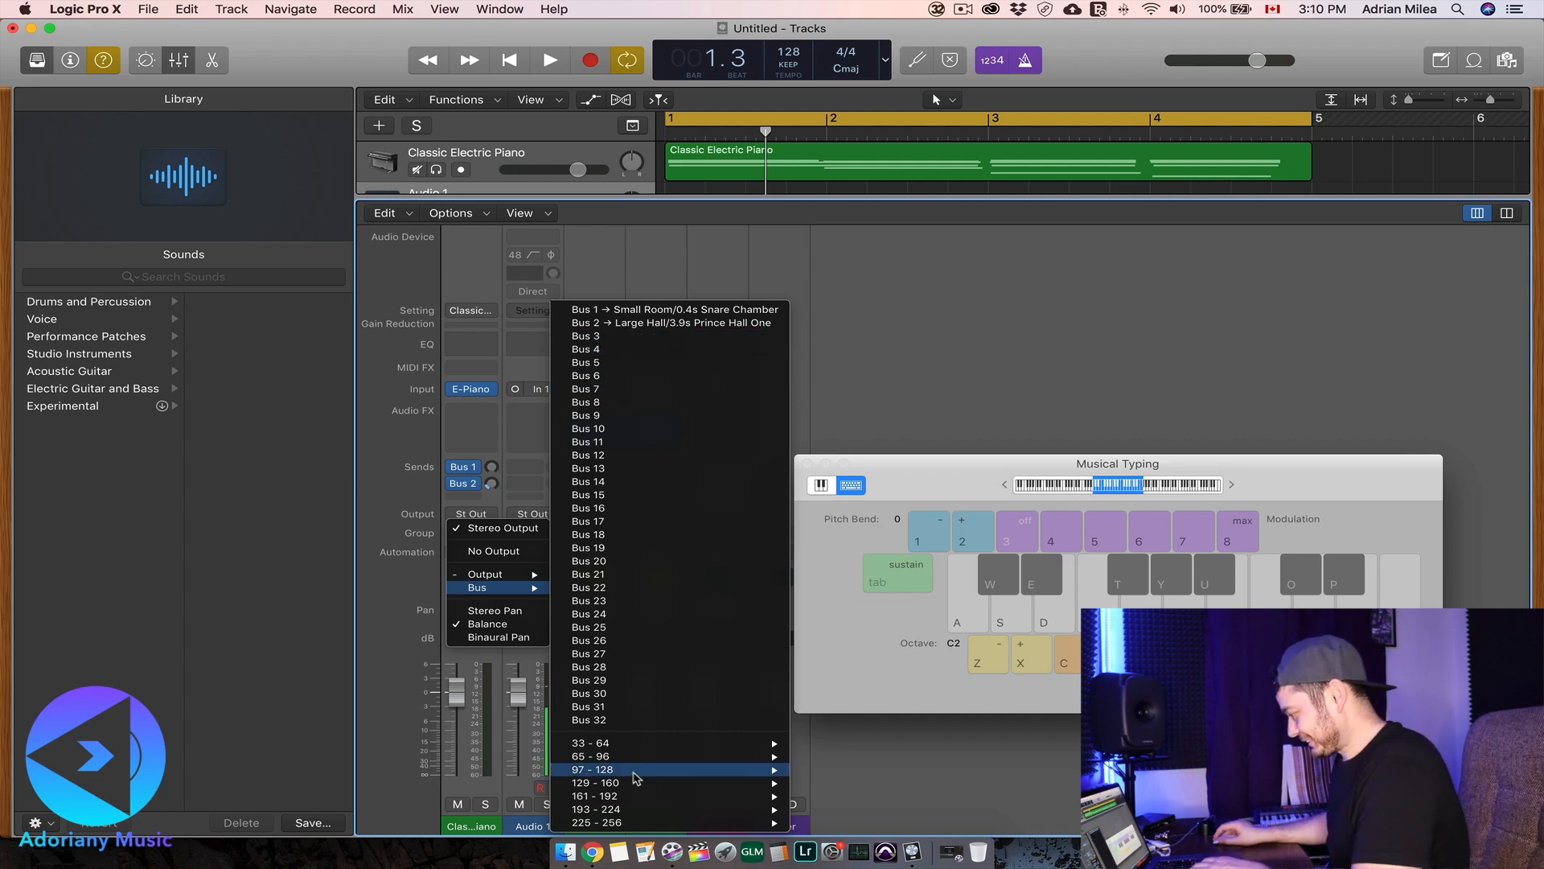
mouse_move(641, 749)
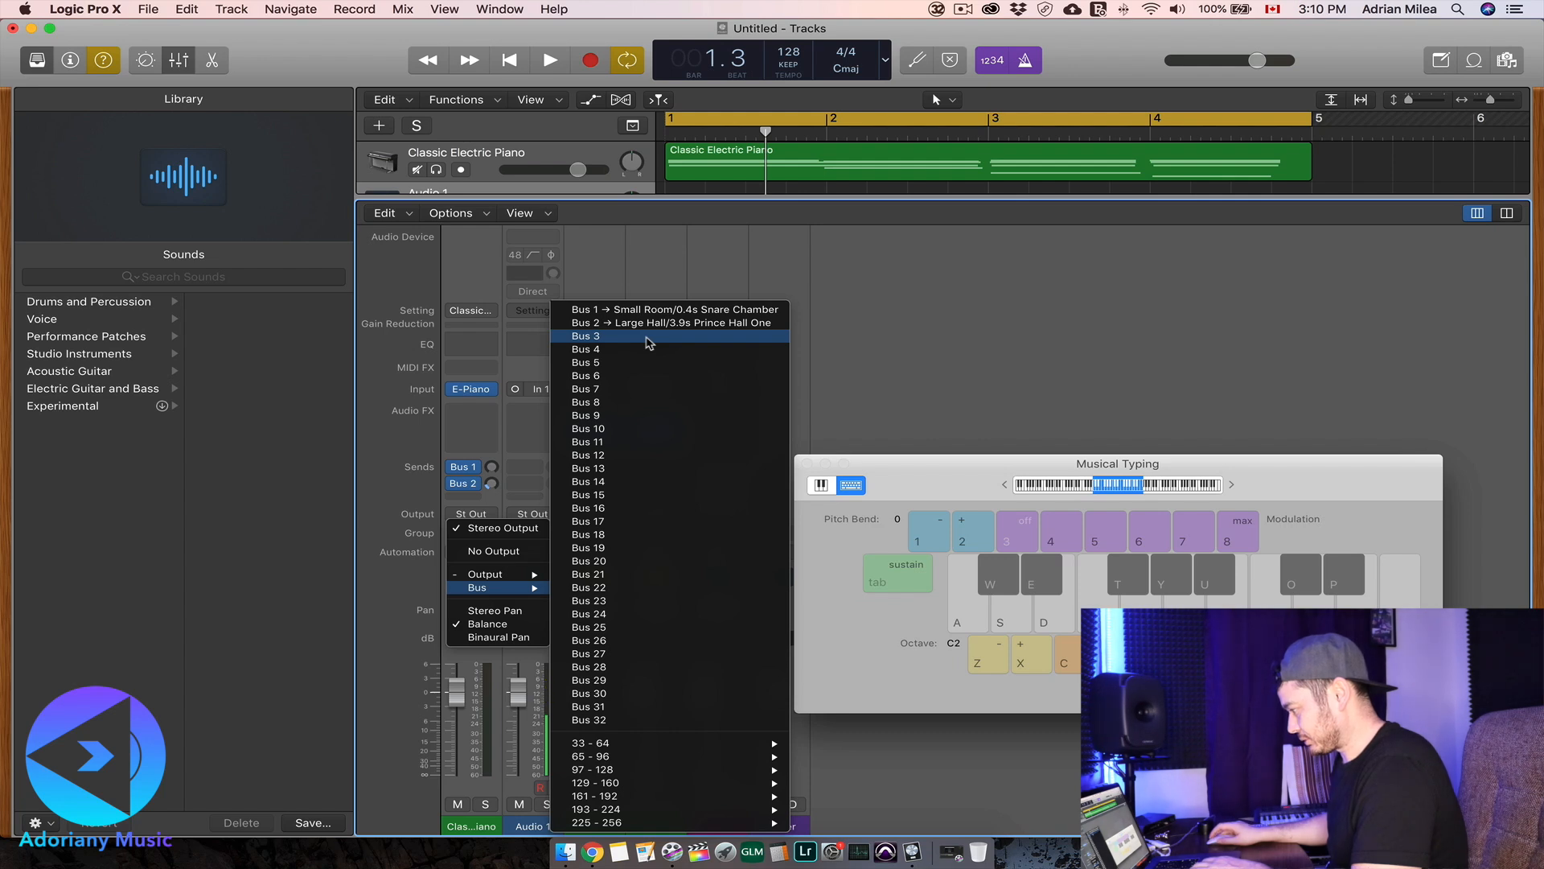
left_click(648, 336)
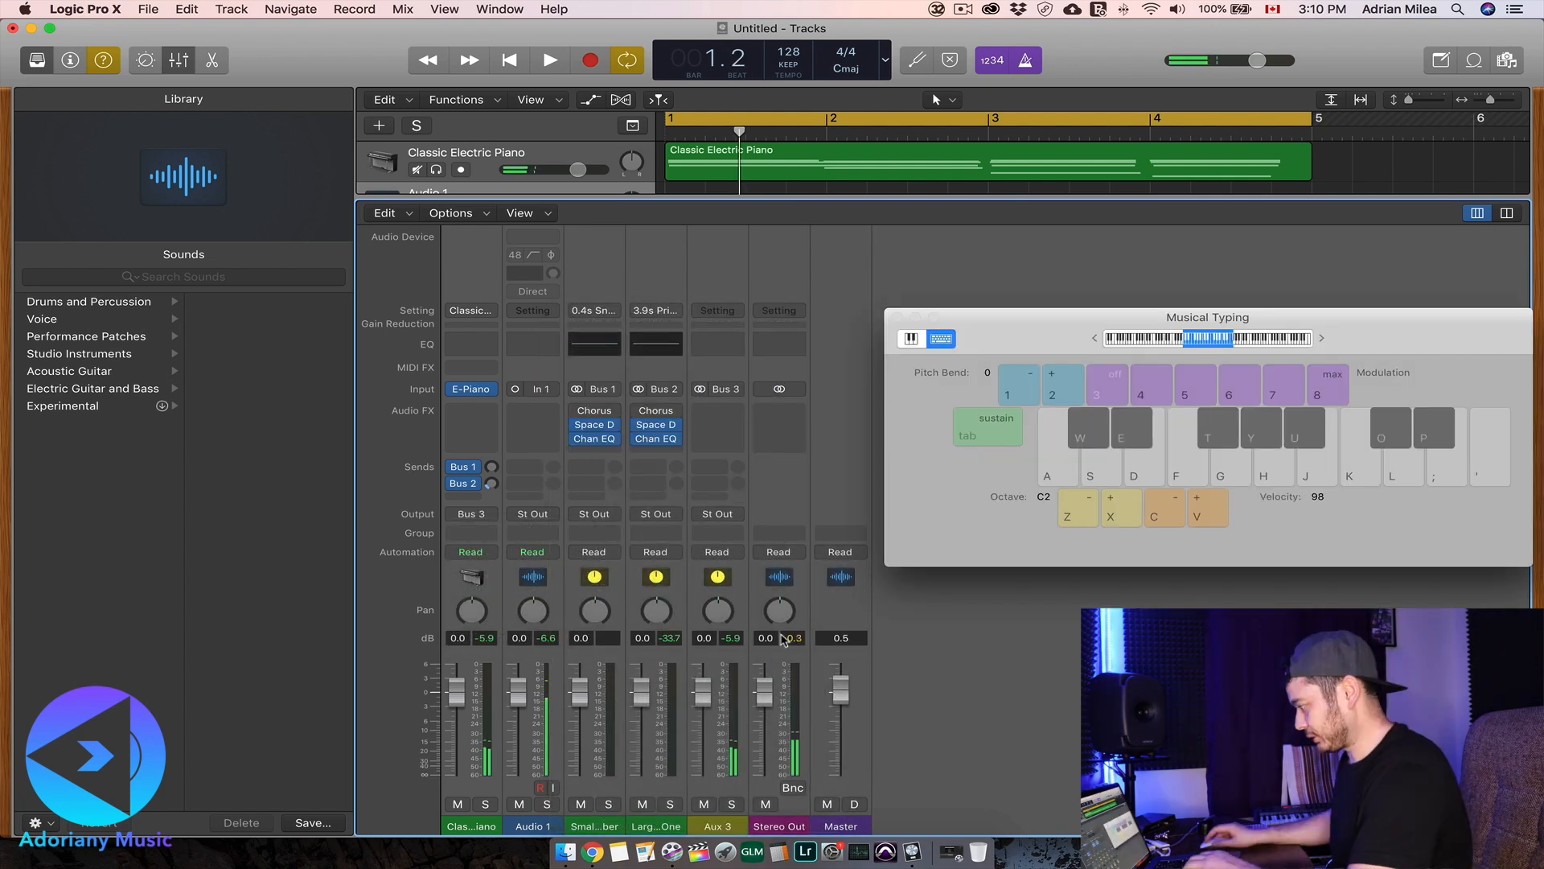
- Set the Audio 1 channel's input to Bus 3 and play the chords briefly to check the routed signal
mouse_move(787, 647)
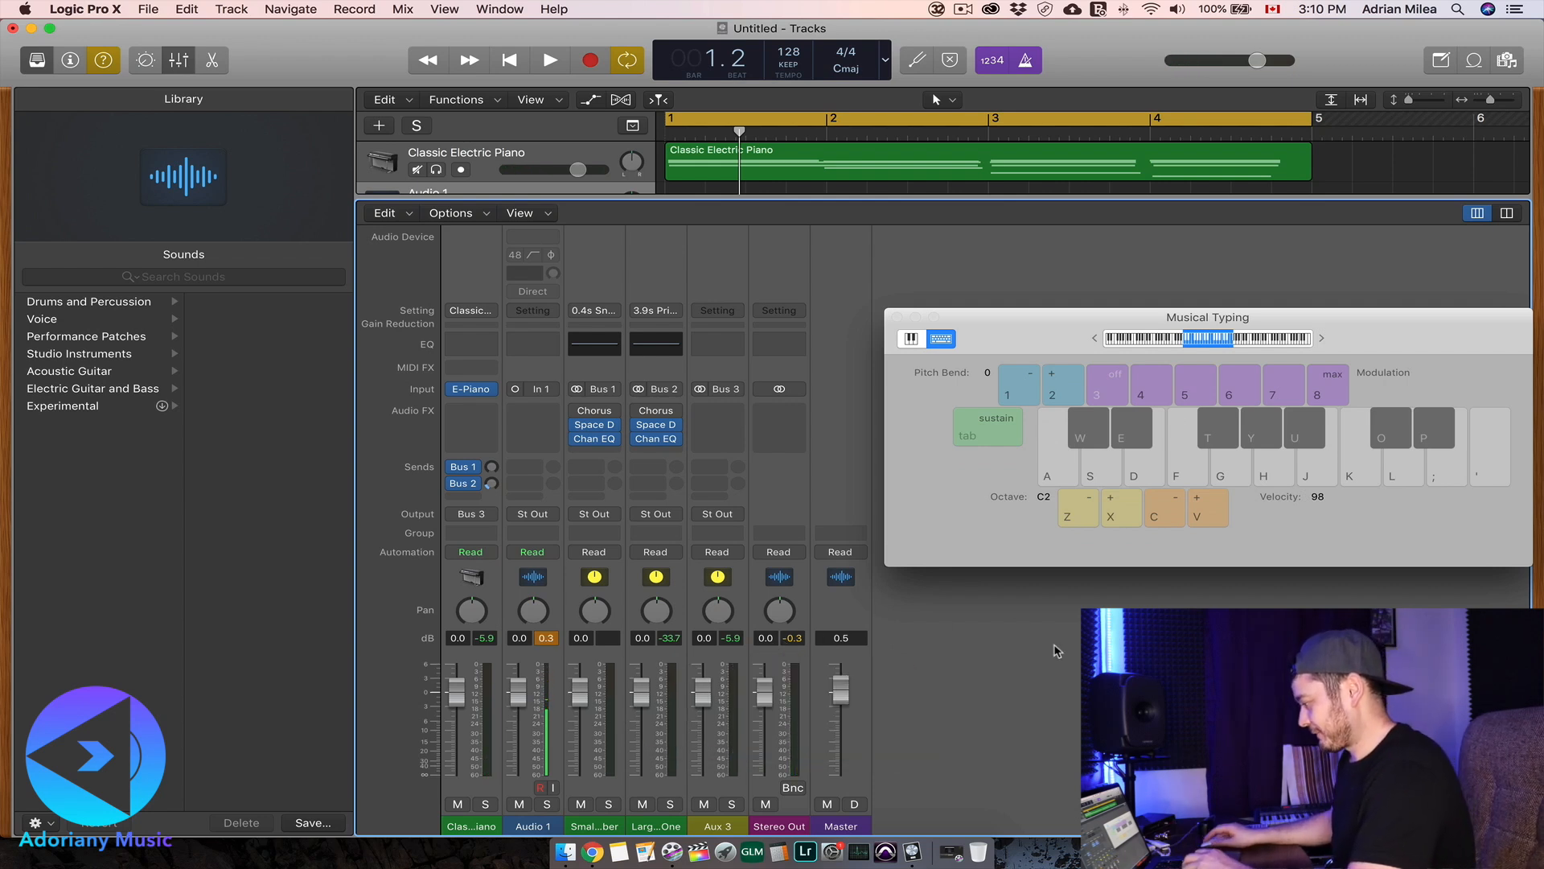
mouse_move(604, 740)
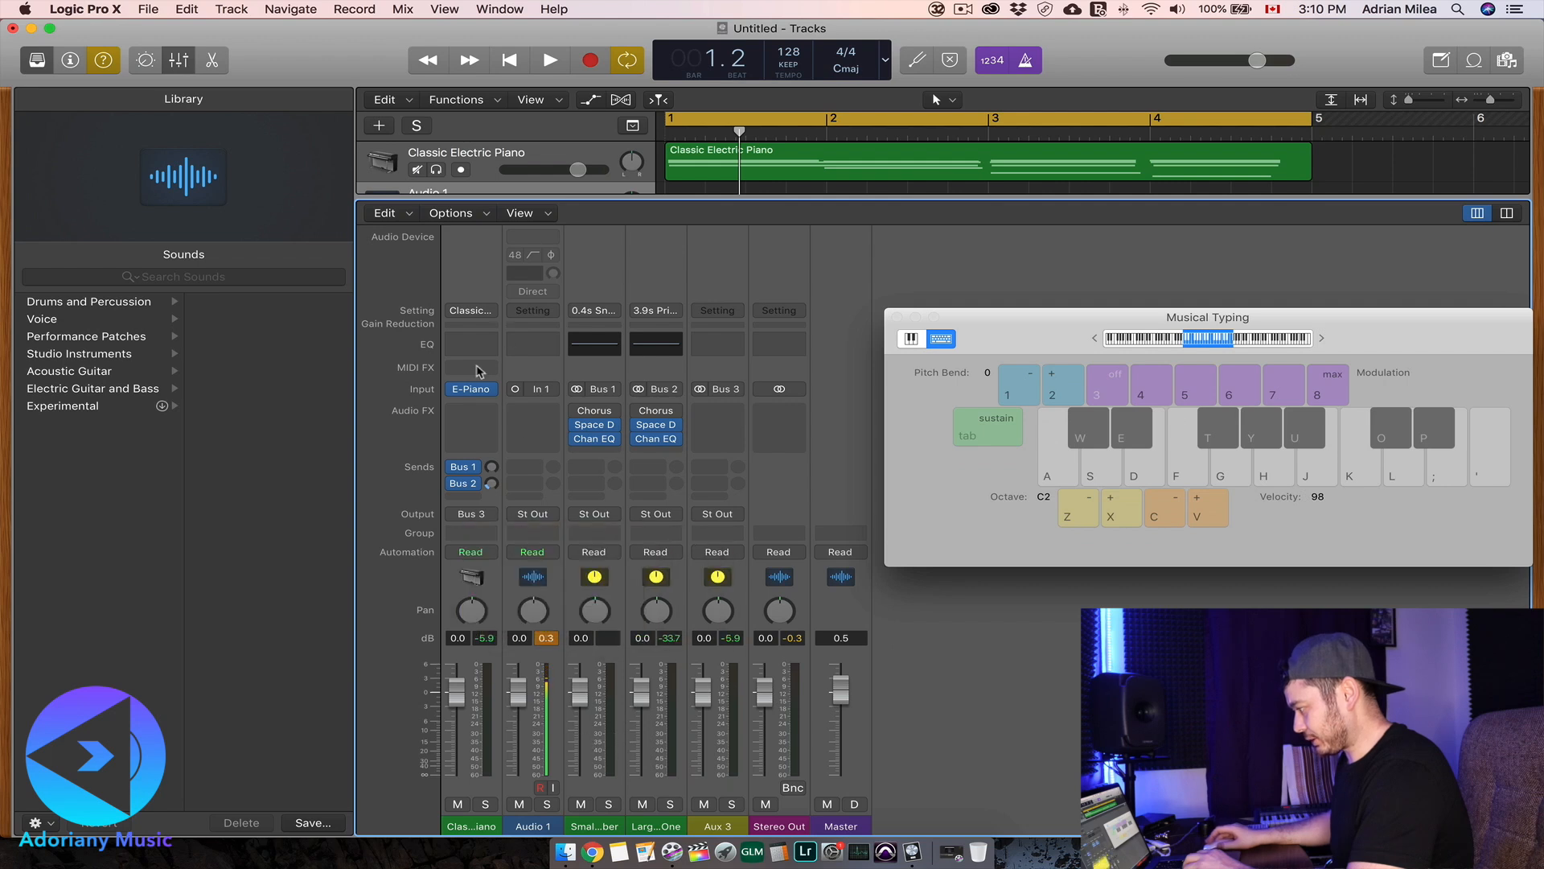
left_click(539, 389)
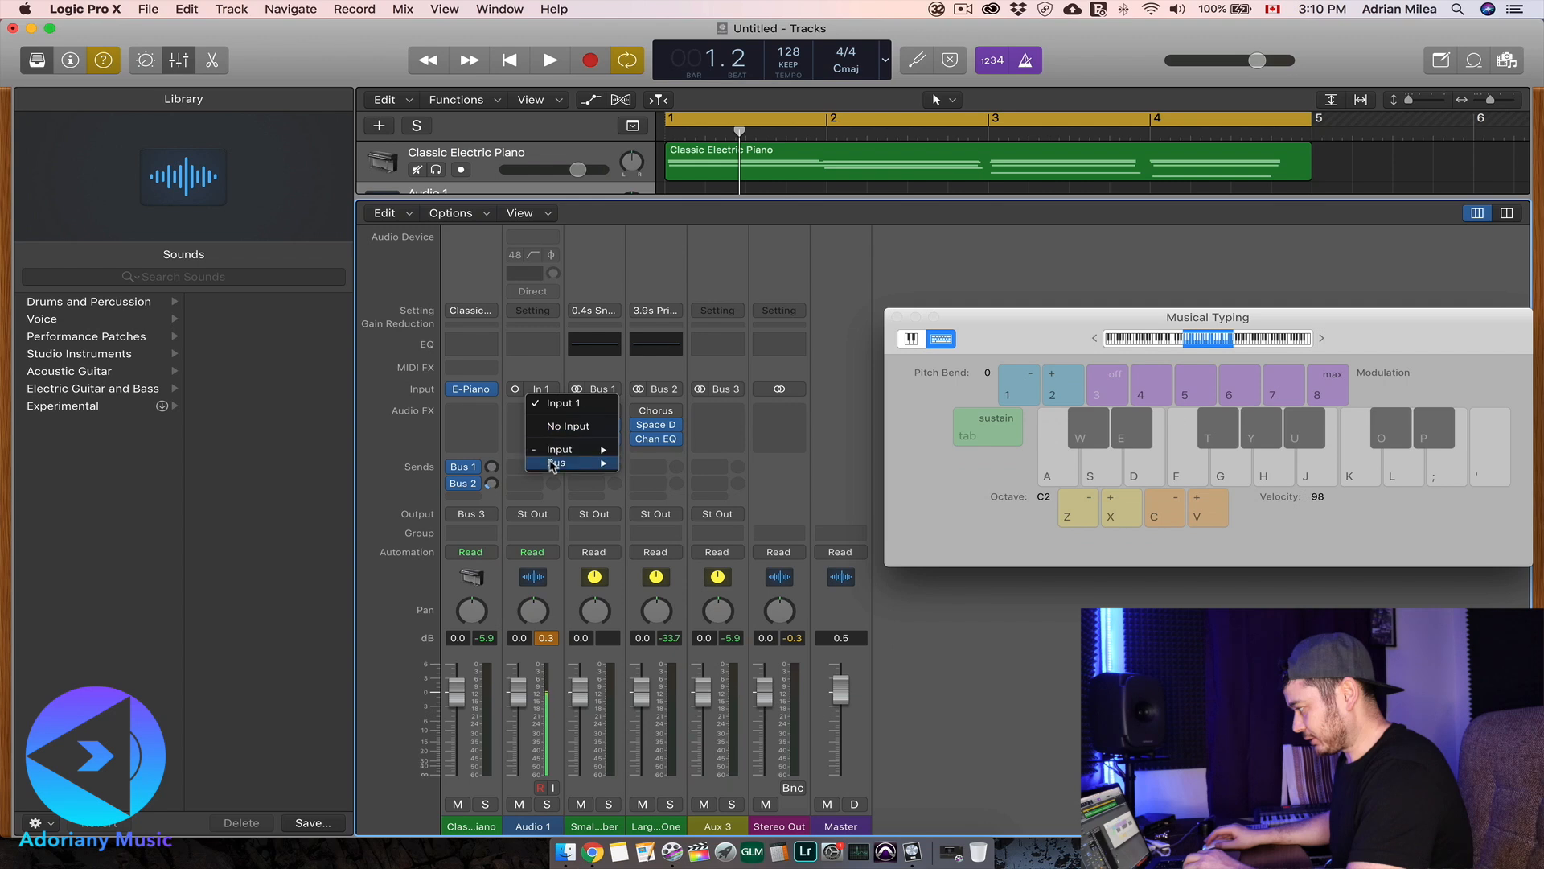
mouse_move(554, 465)
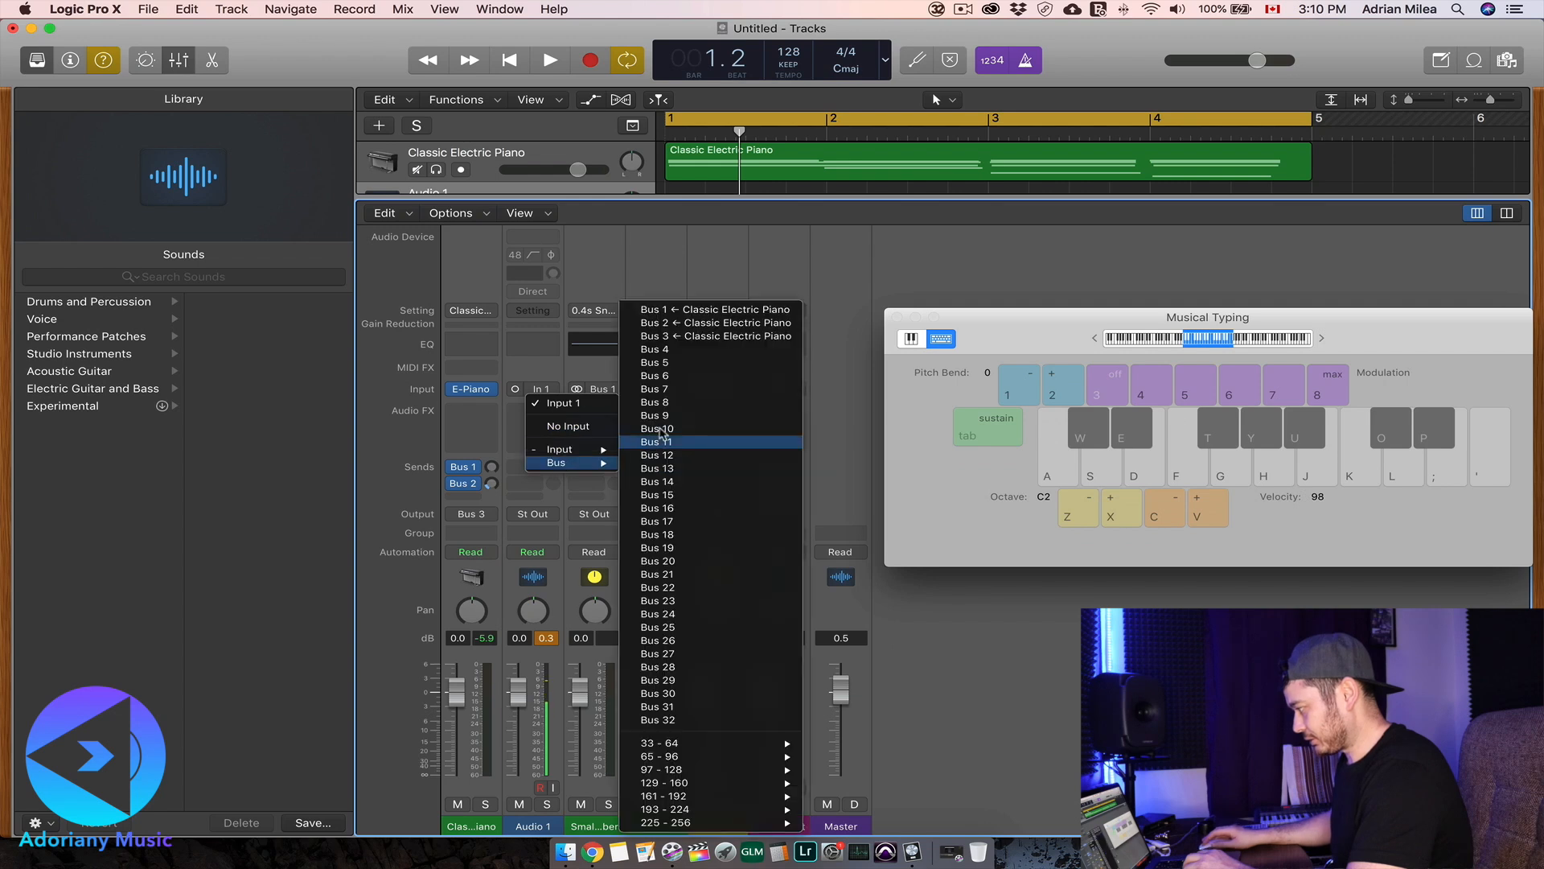
left_click(675, 340)
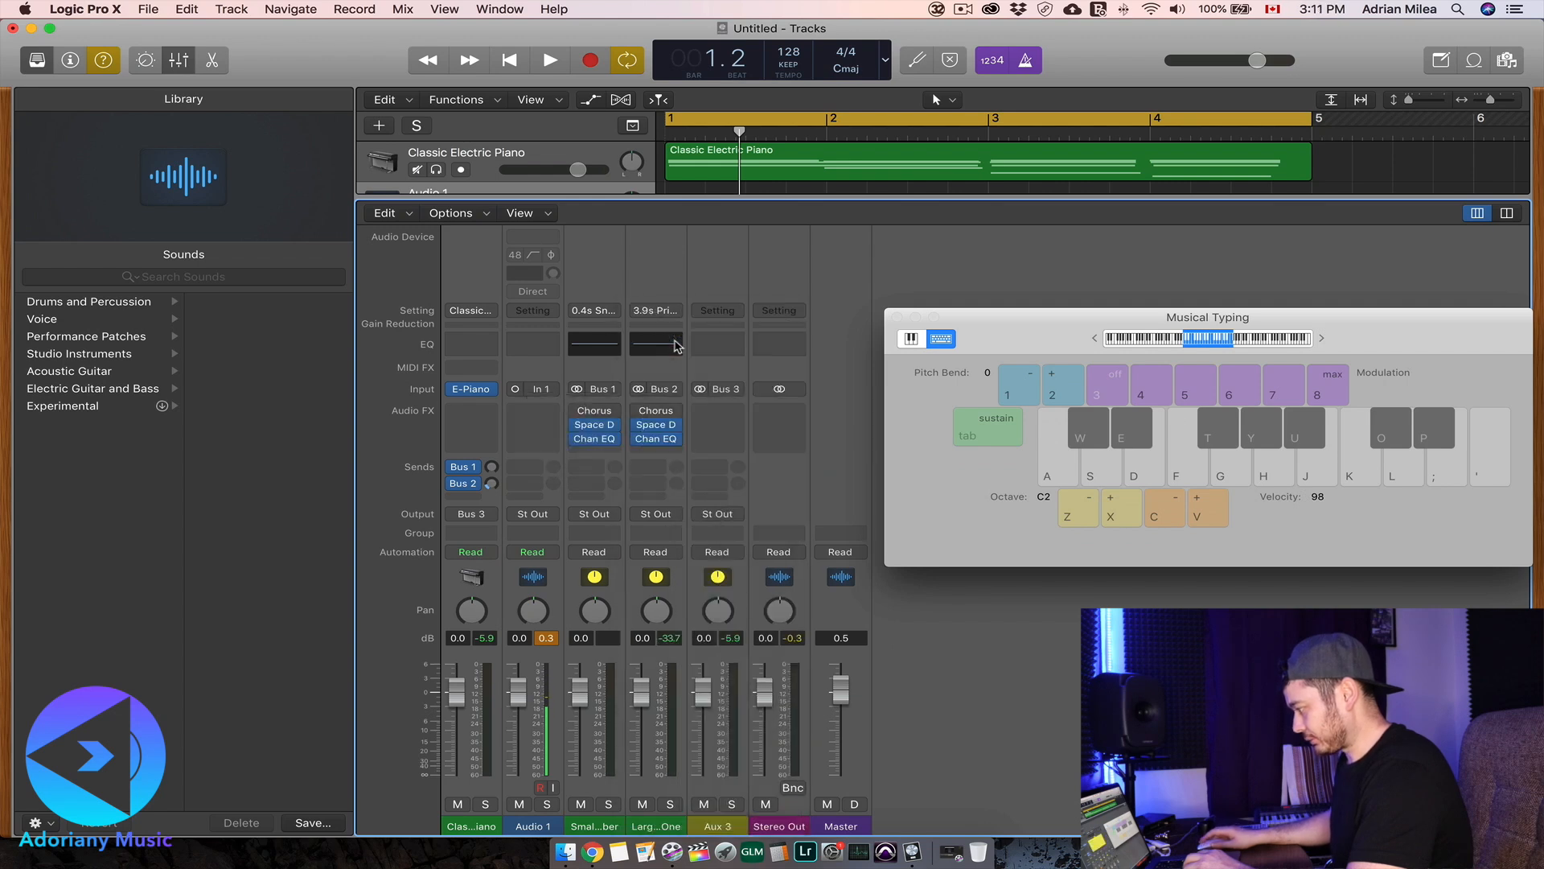
key("space")
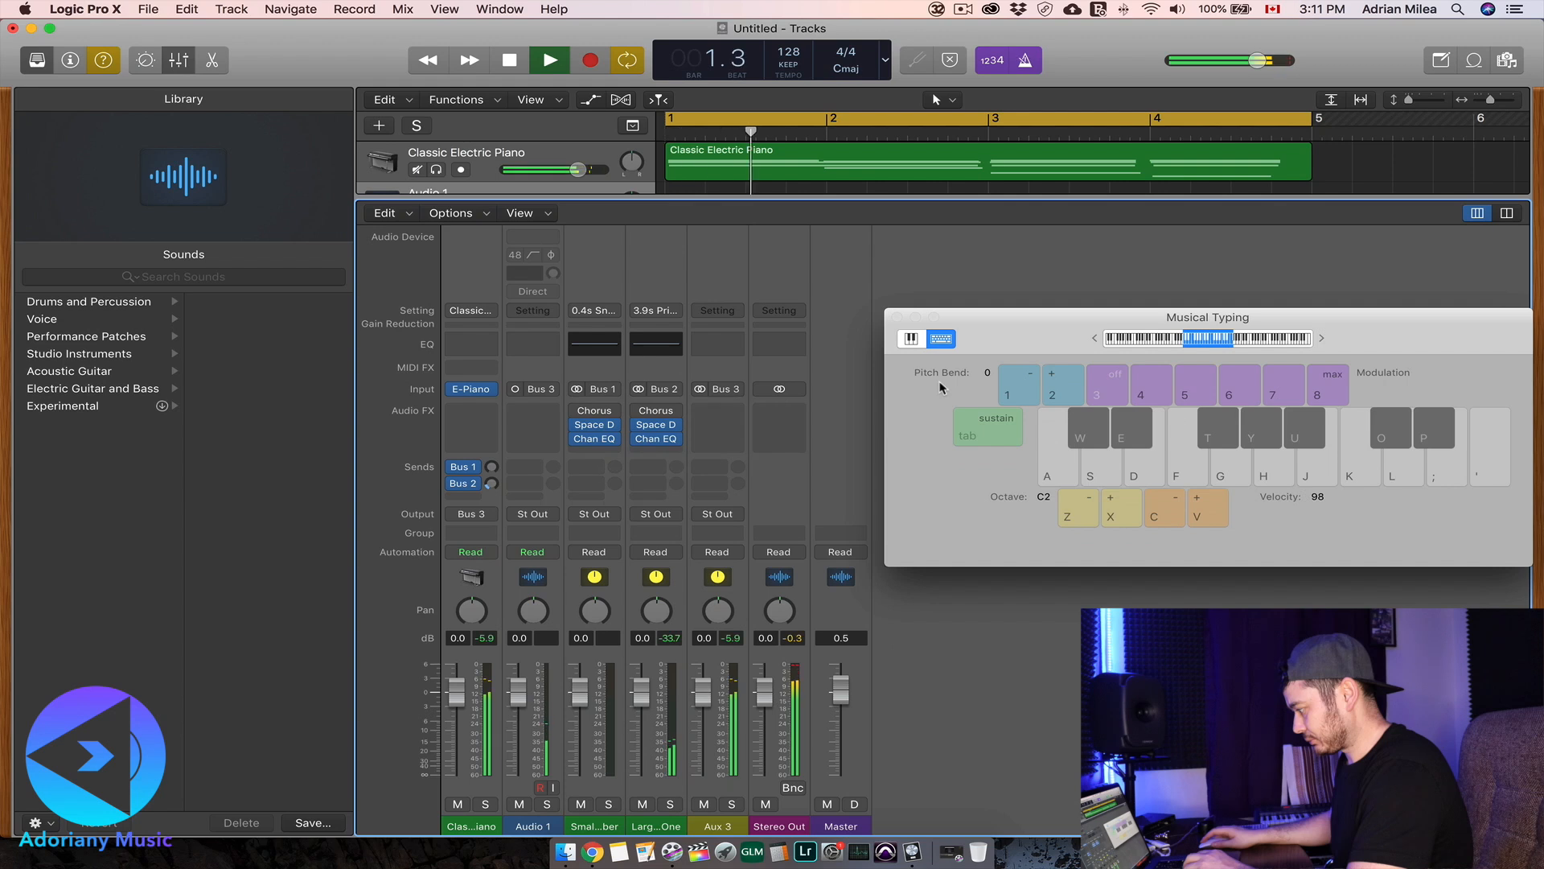
key("space")
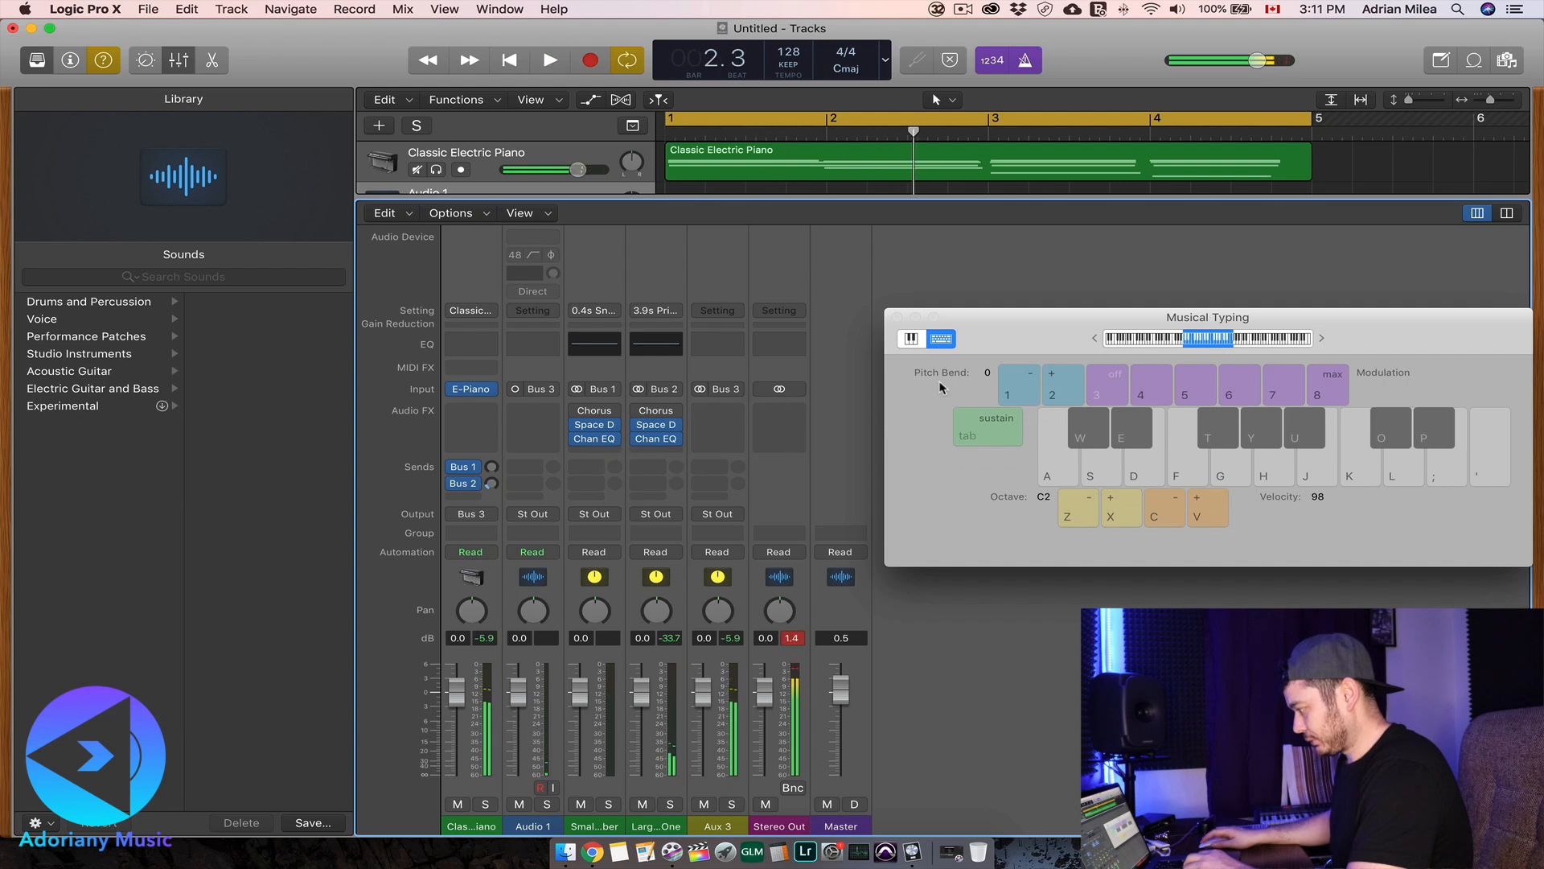
- Select the Audio 1 track, hide the mixer, and record the electric piano onto it across the four-bar cycle
key("Down")
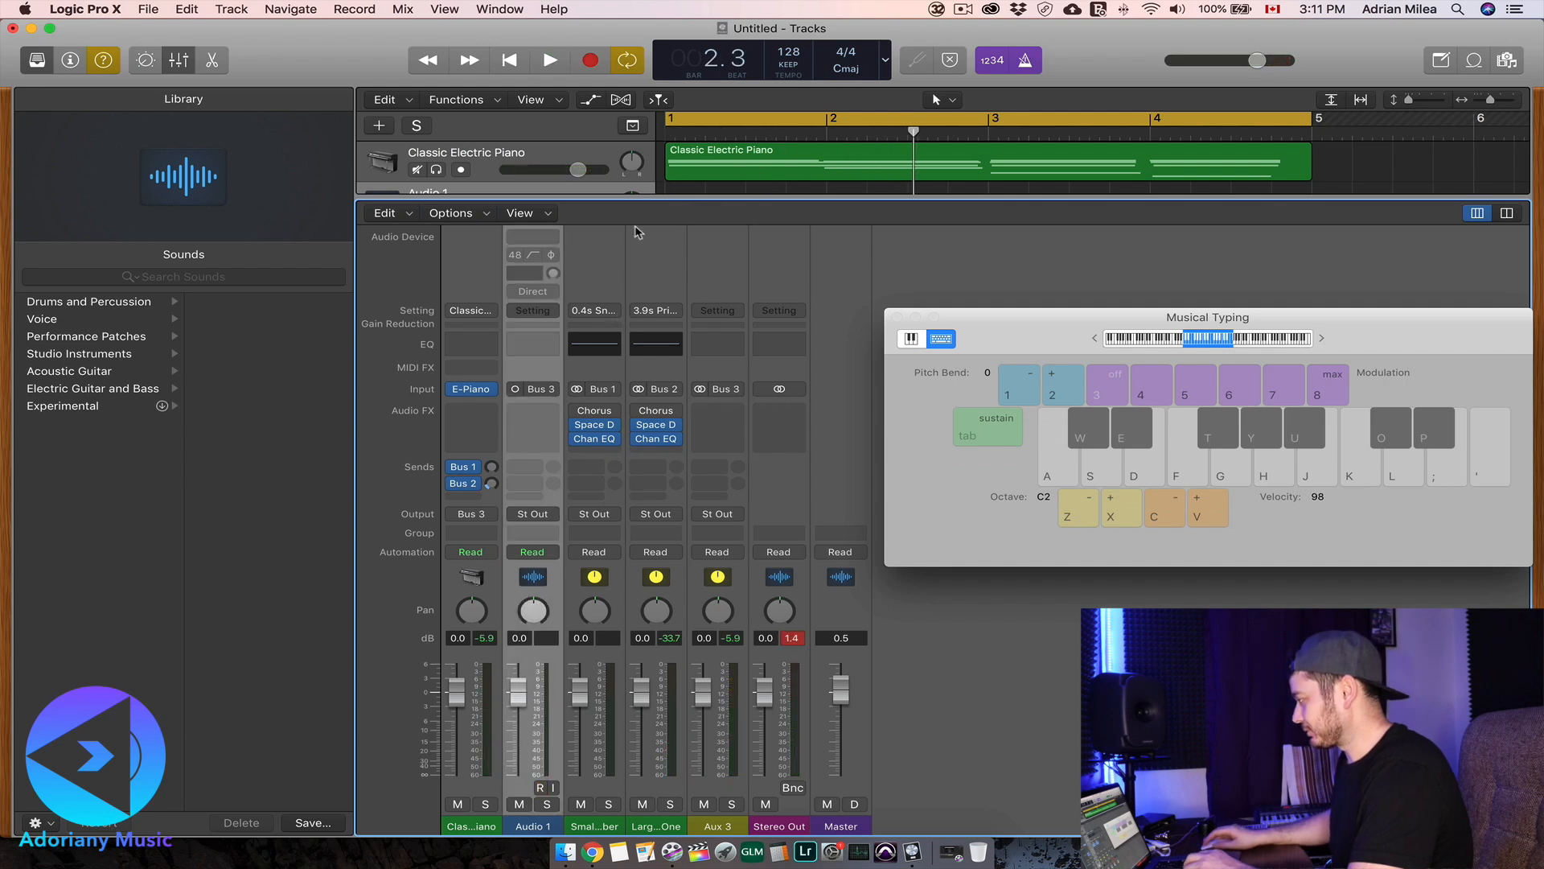
key("x")
left_click(590, 61)
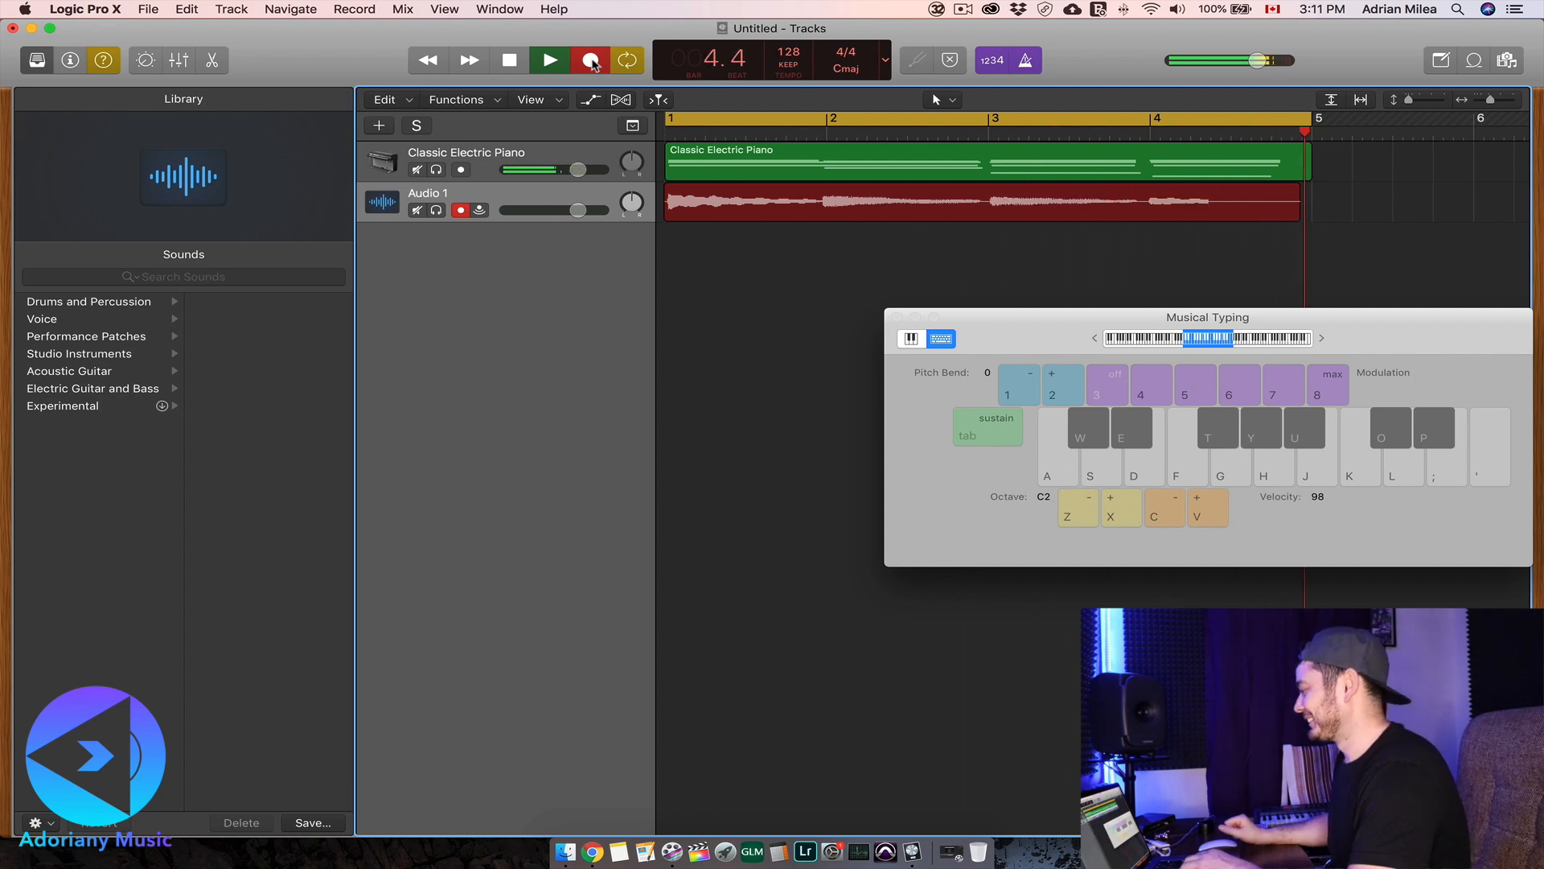
key("space")
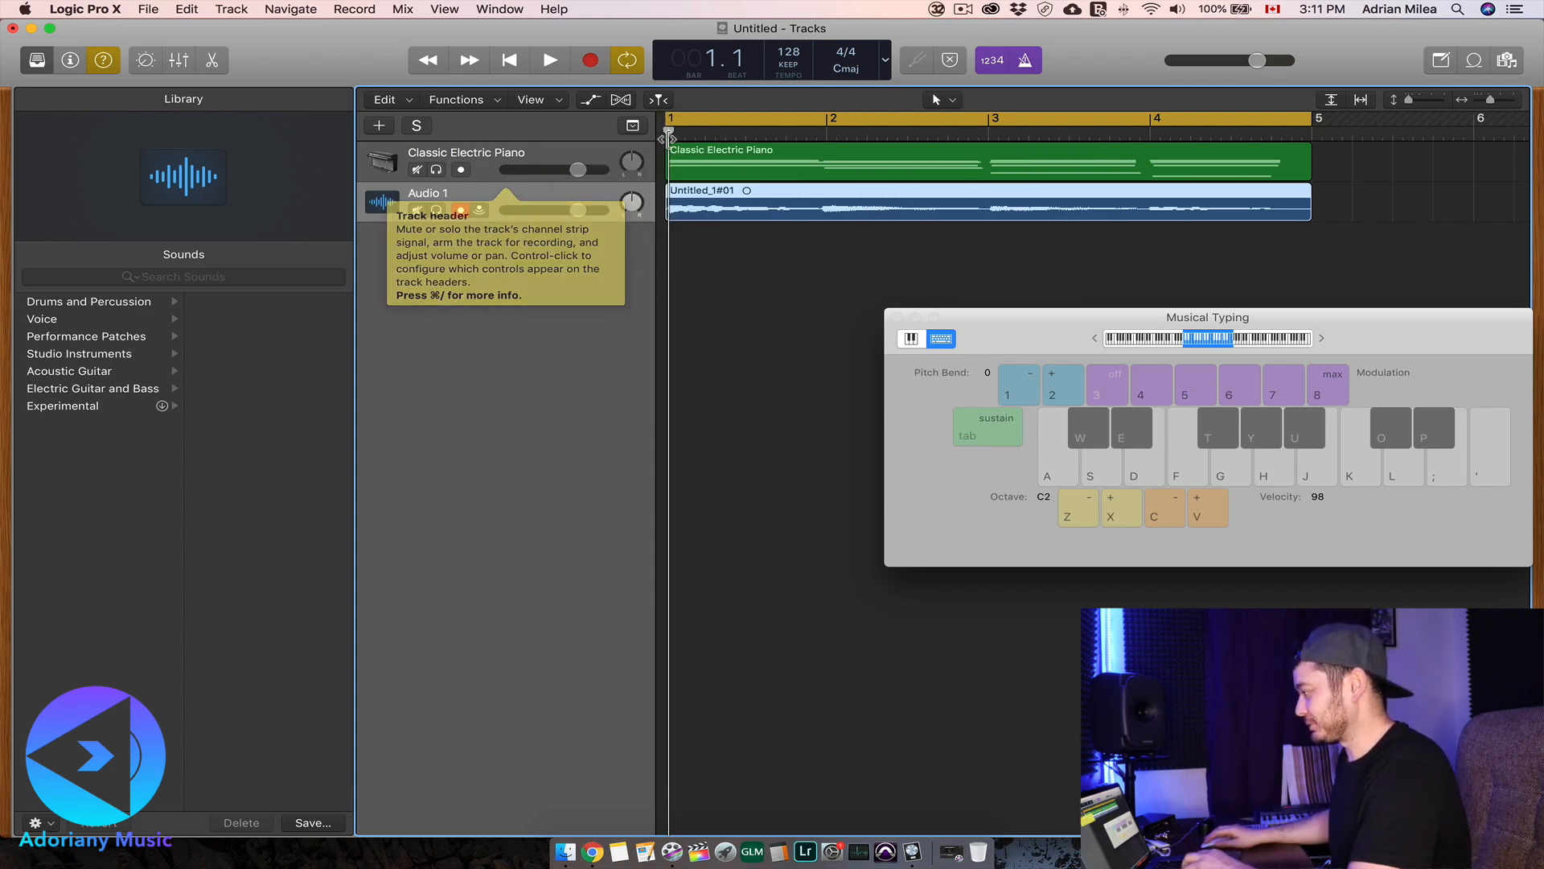
- Mute the Classic Electric Piano track and play the Audio 1 recording on its own from the project start
key("space")
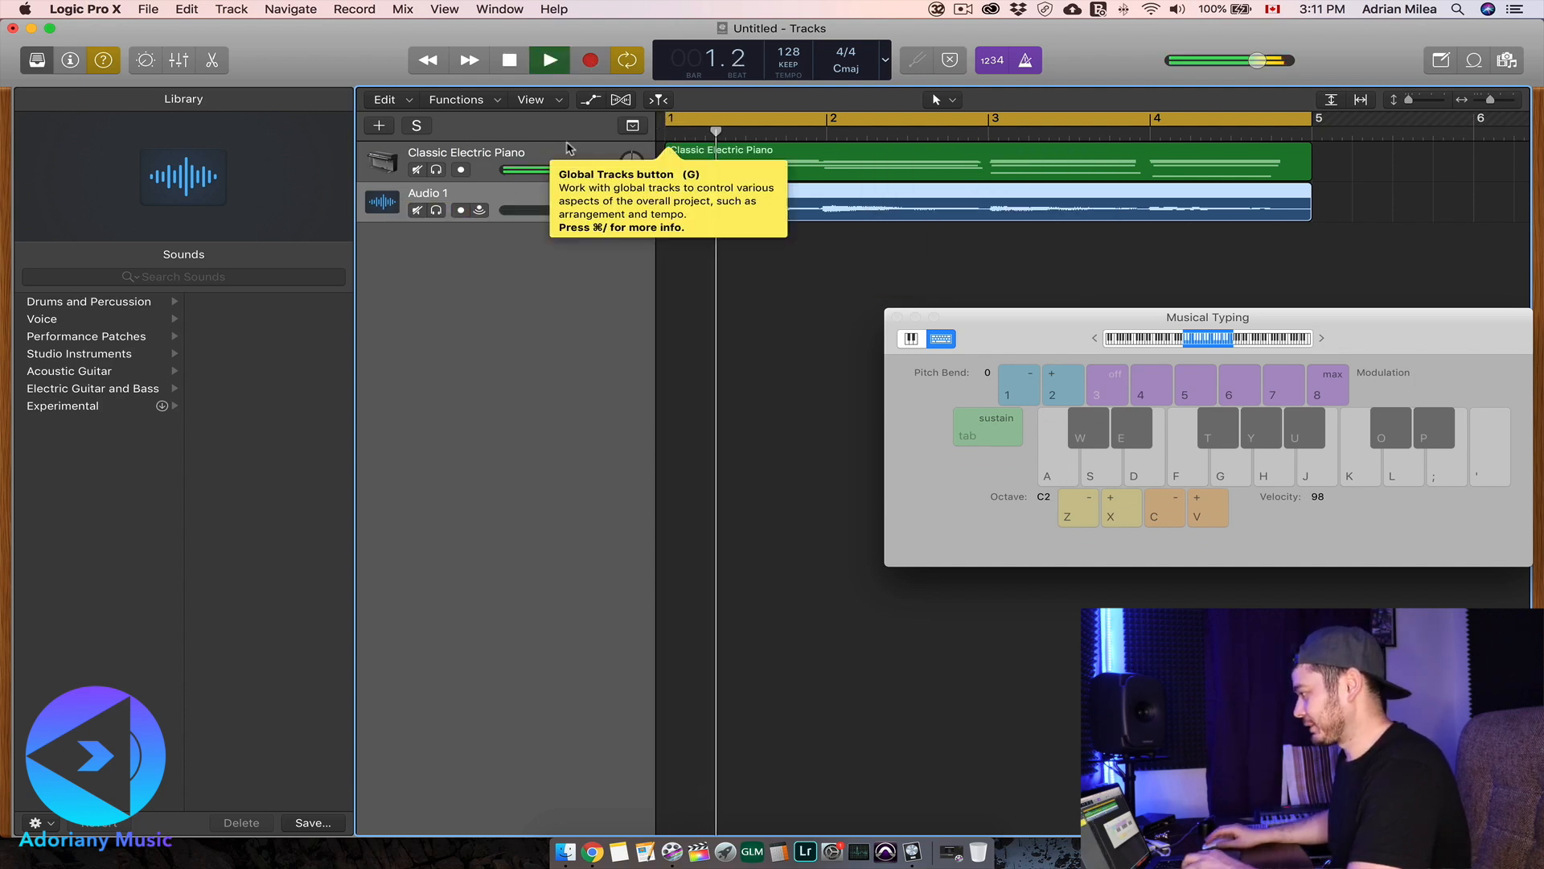
key("space")
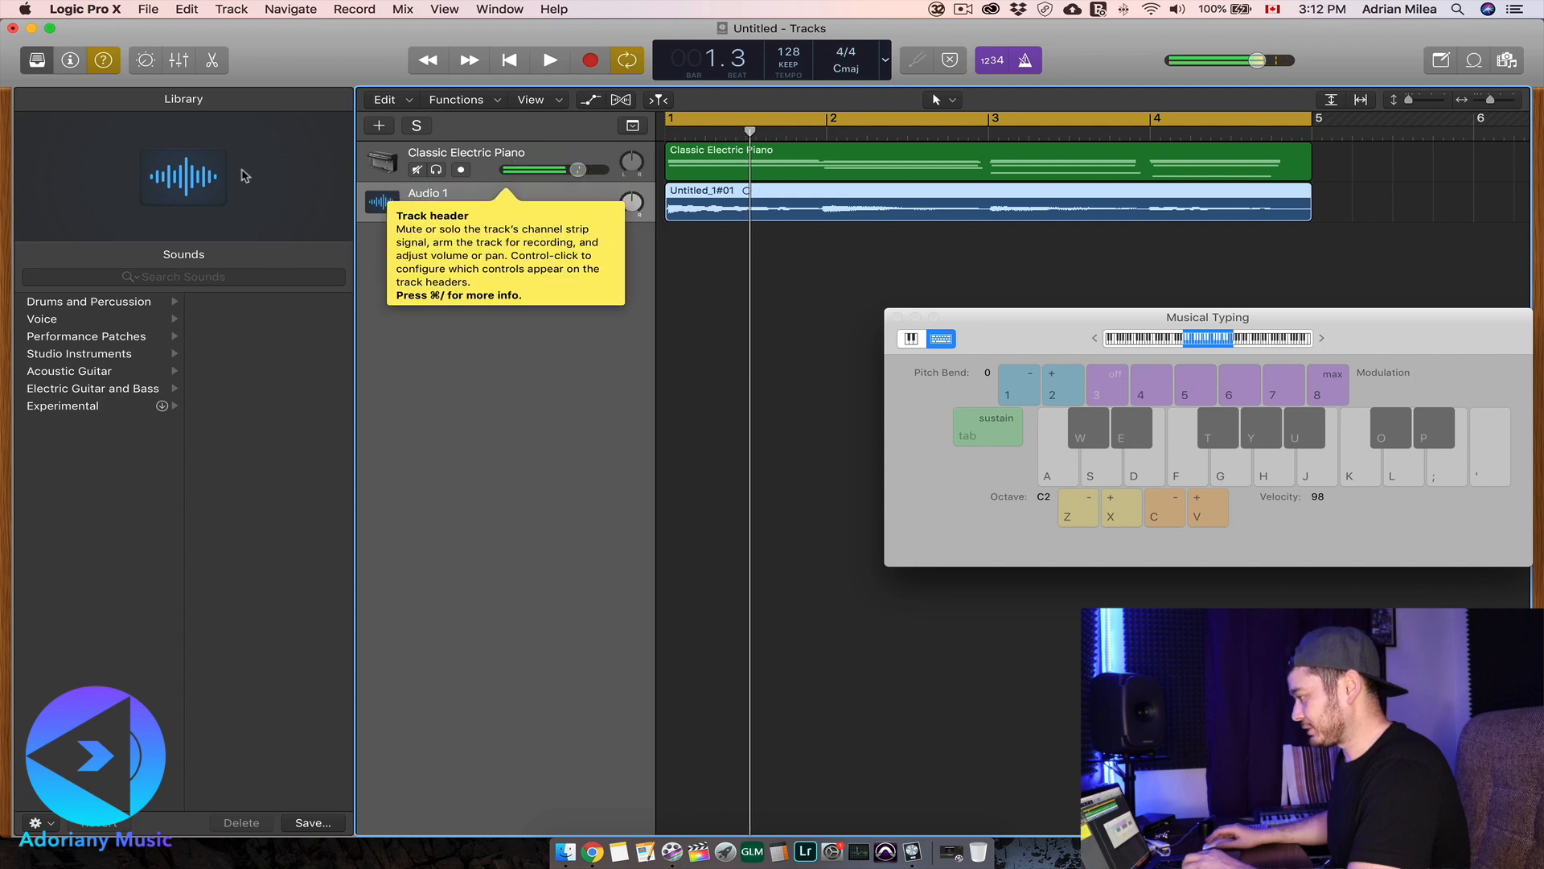
left_click(416, 170)
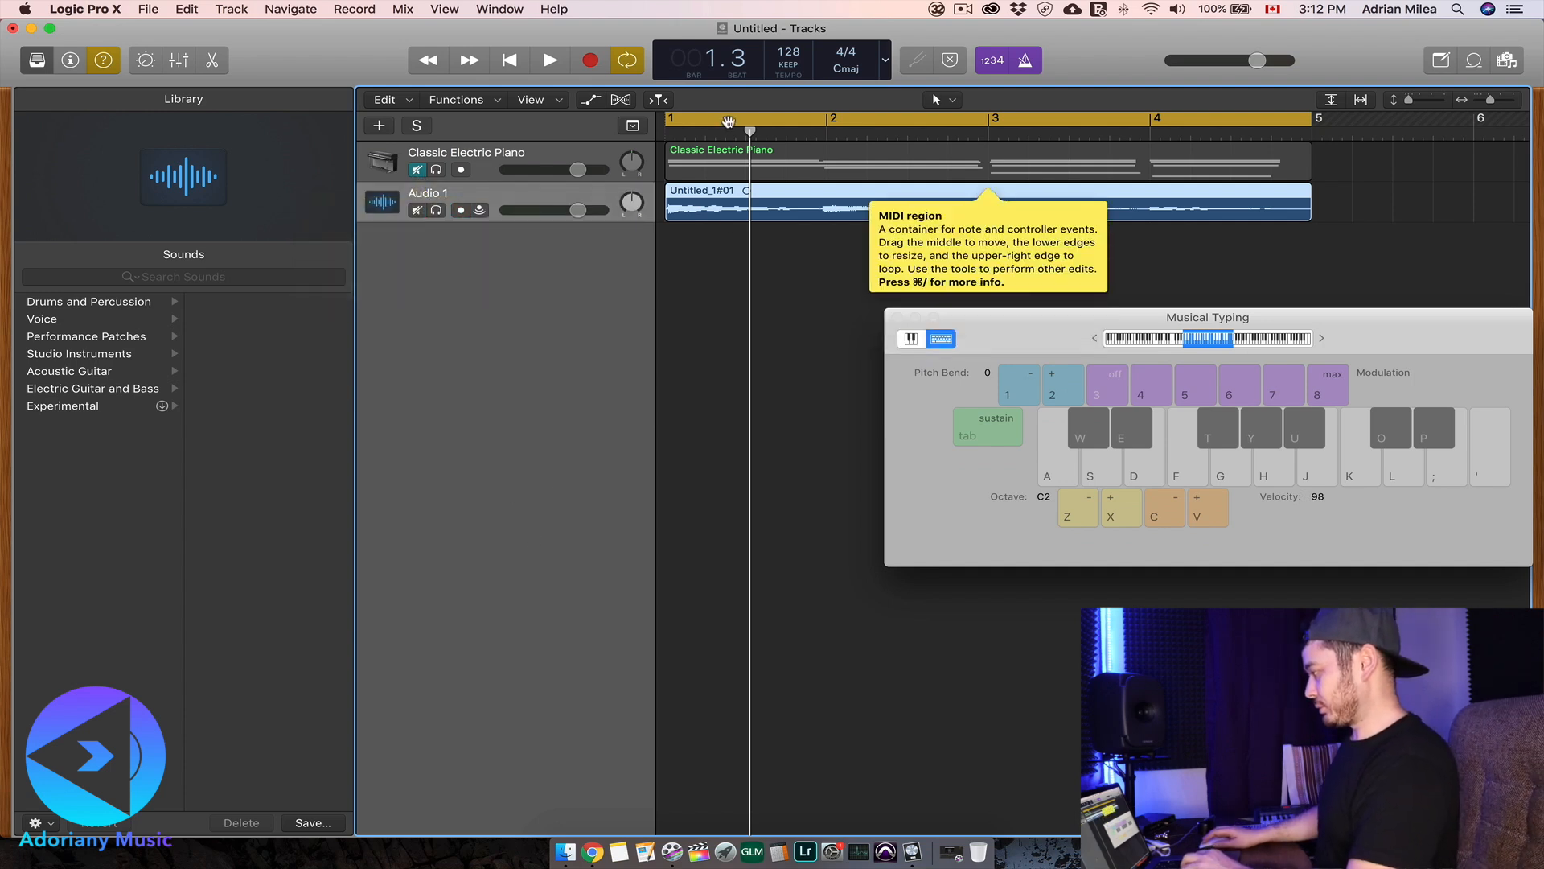
left_click(695, 137)
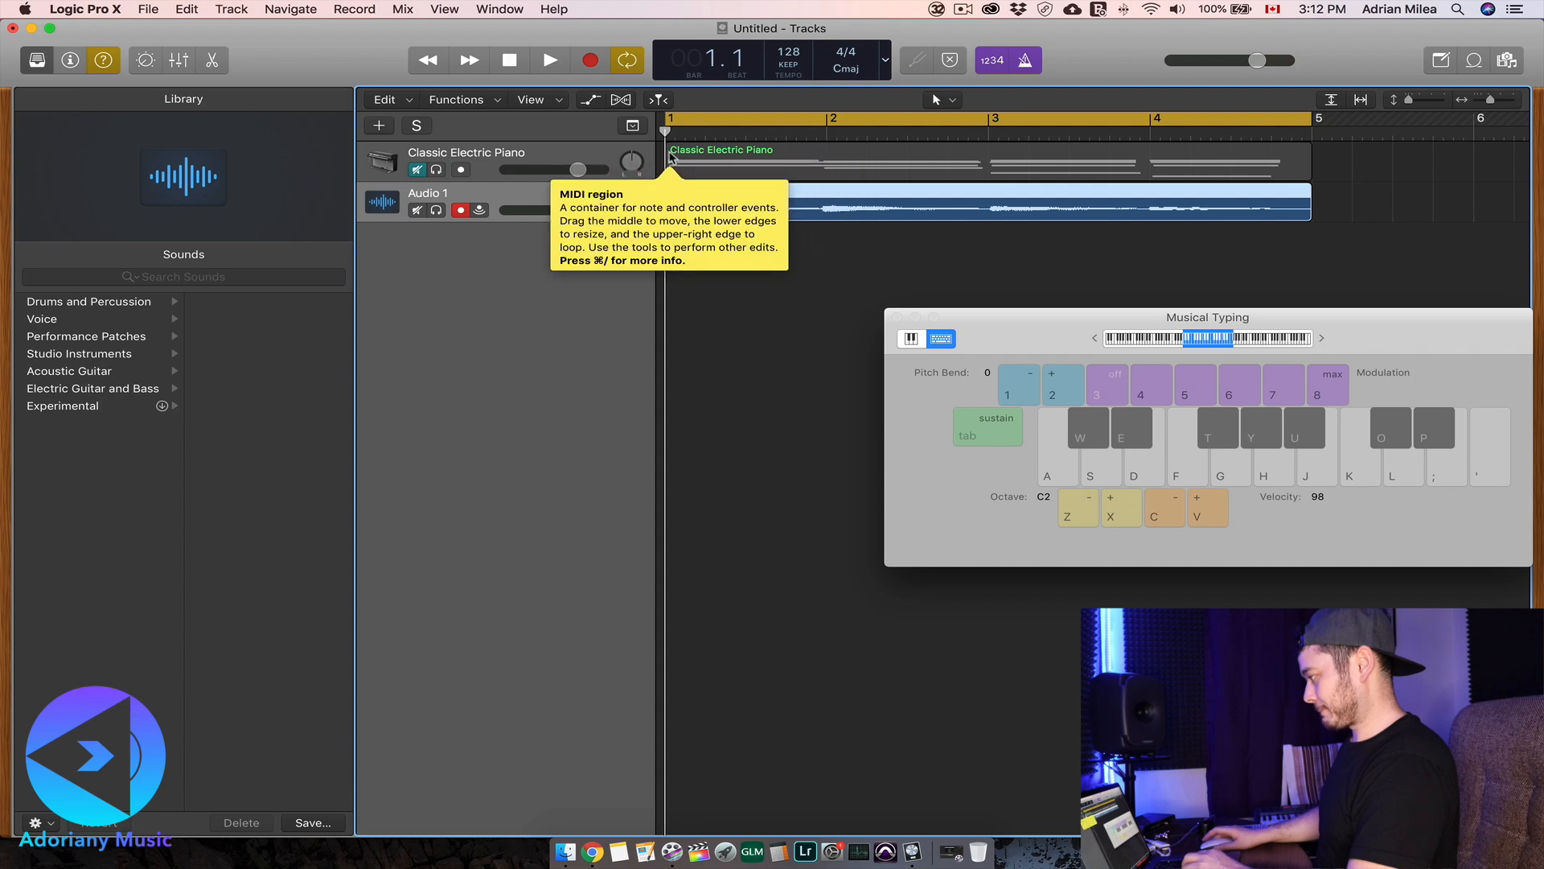
key("space")
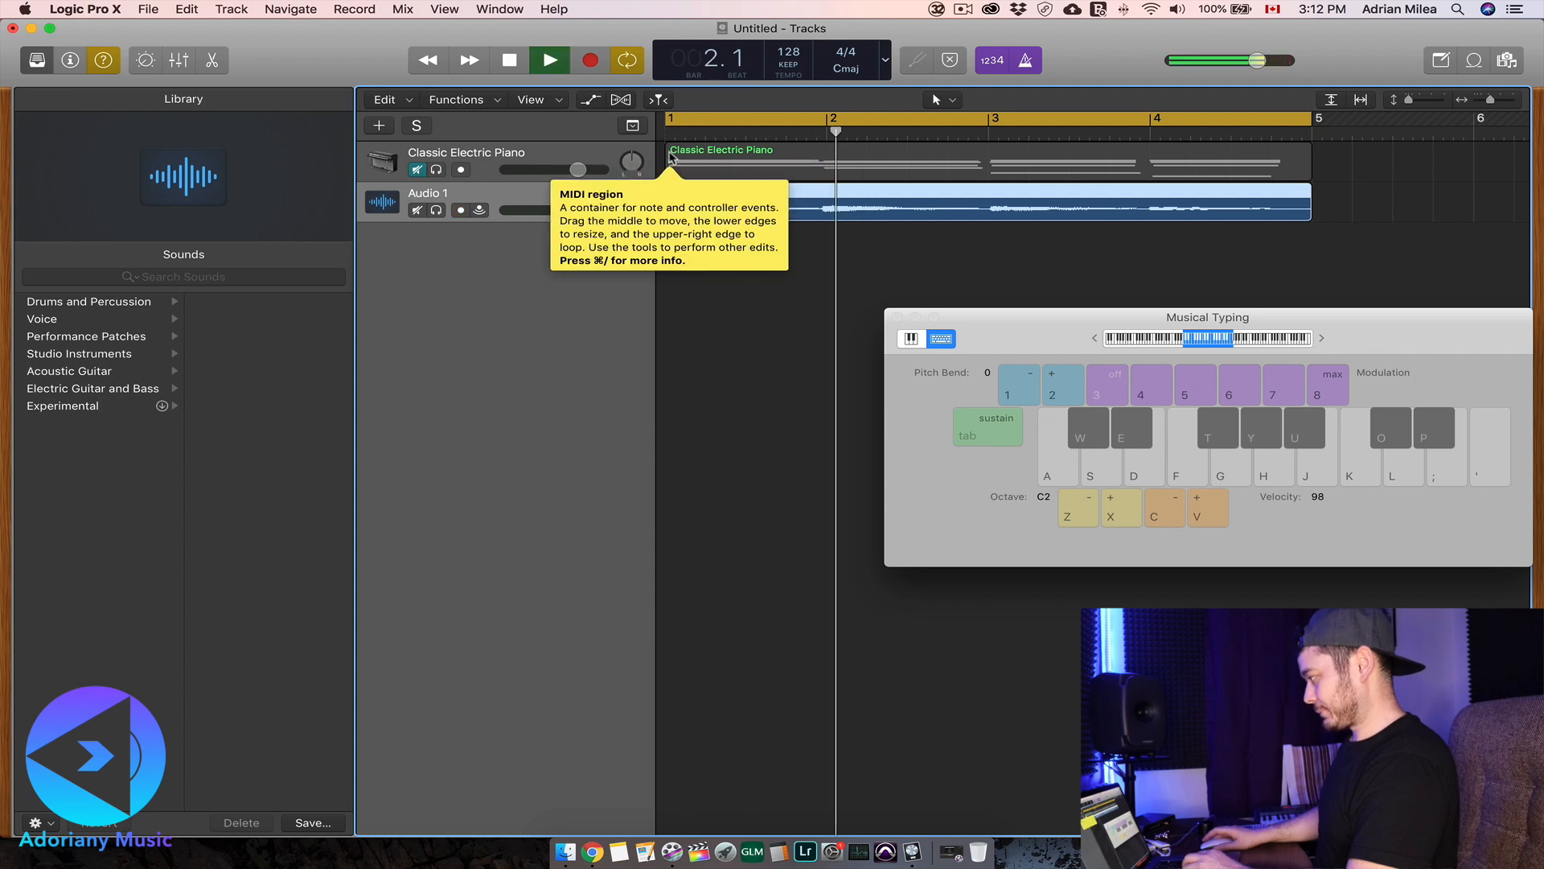
key("space")
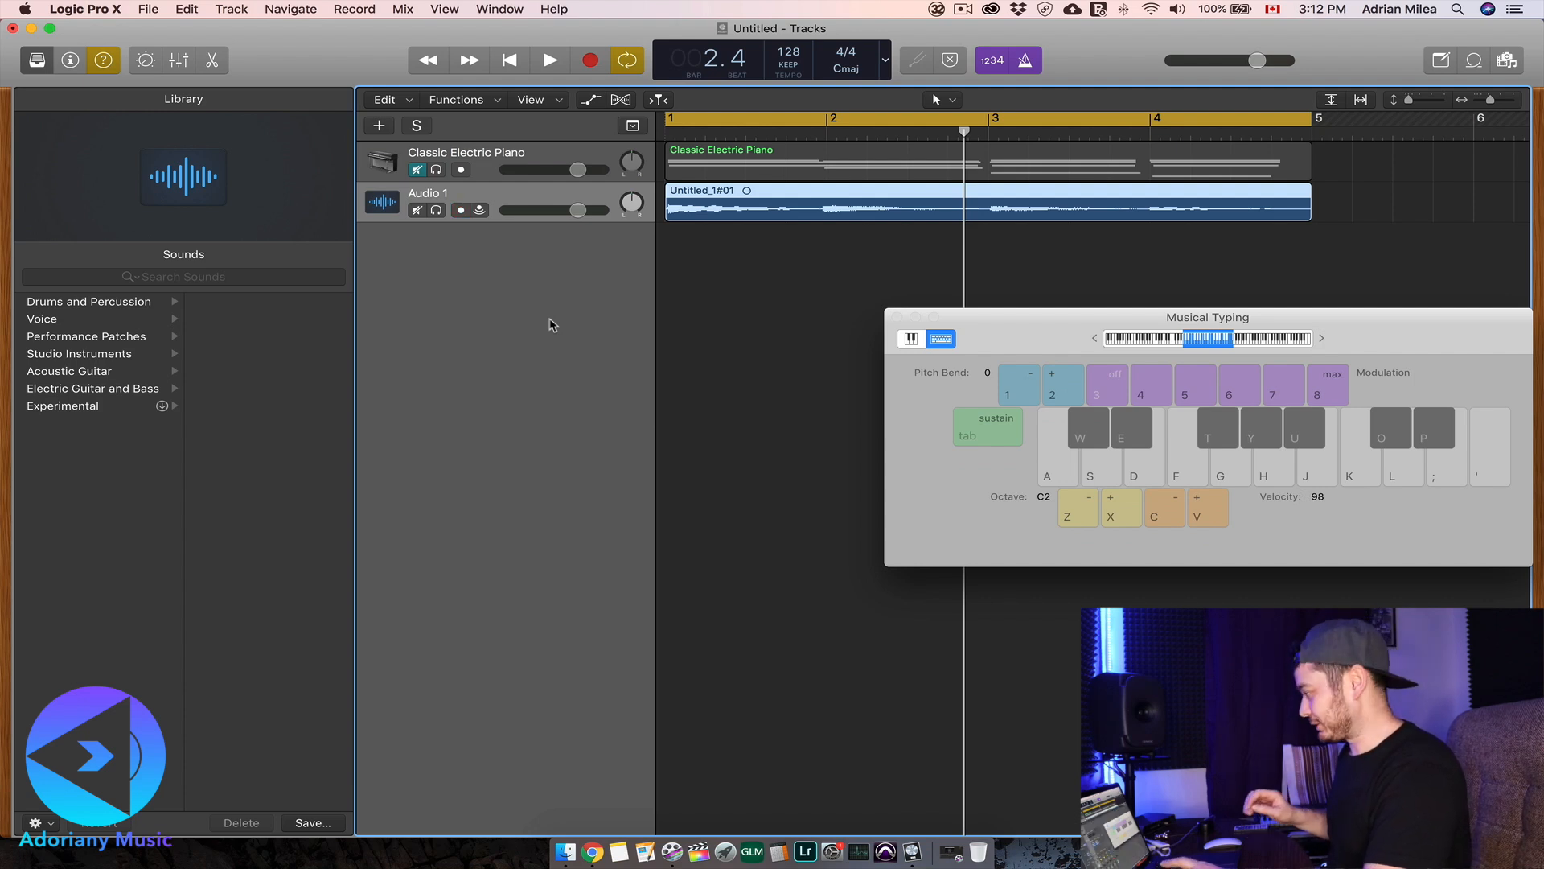
- Show the mixer, add a Channel EQ to the Audio 1 channel, and turn on its low-cut band during playback
key("x")
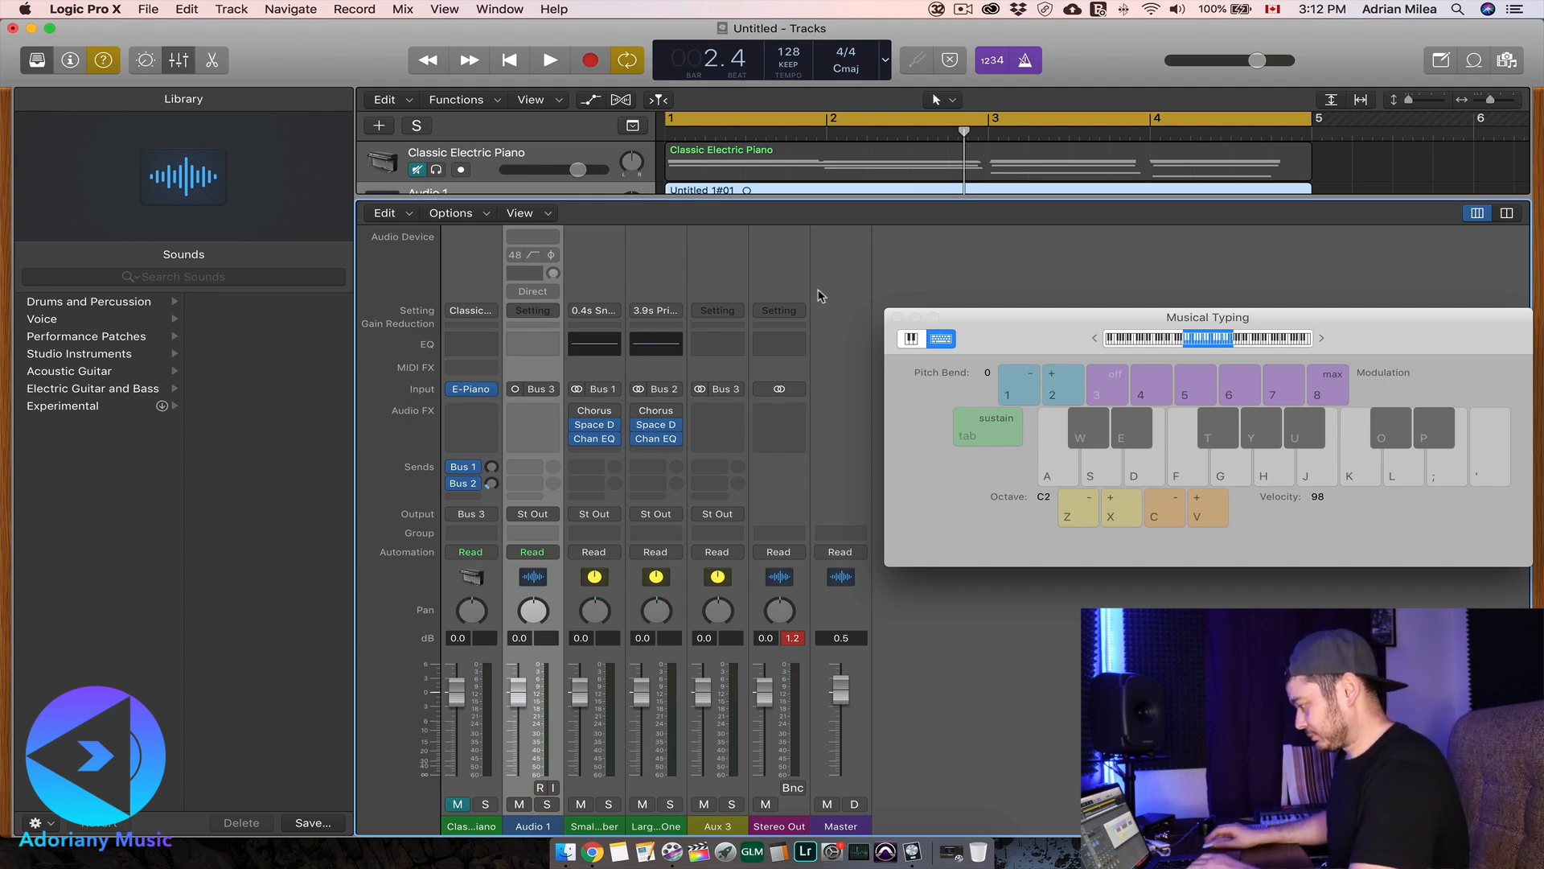
left_click(528, 347)
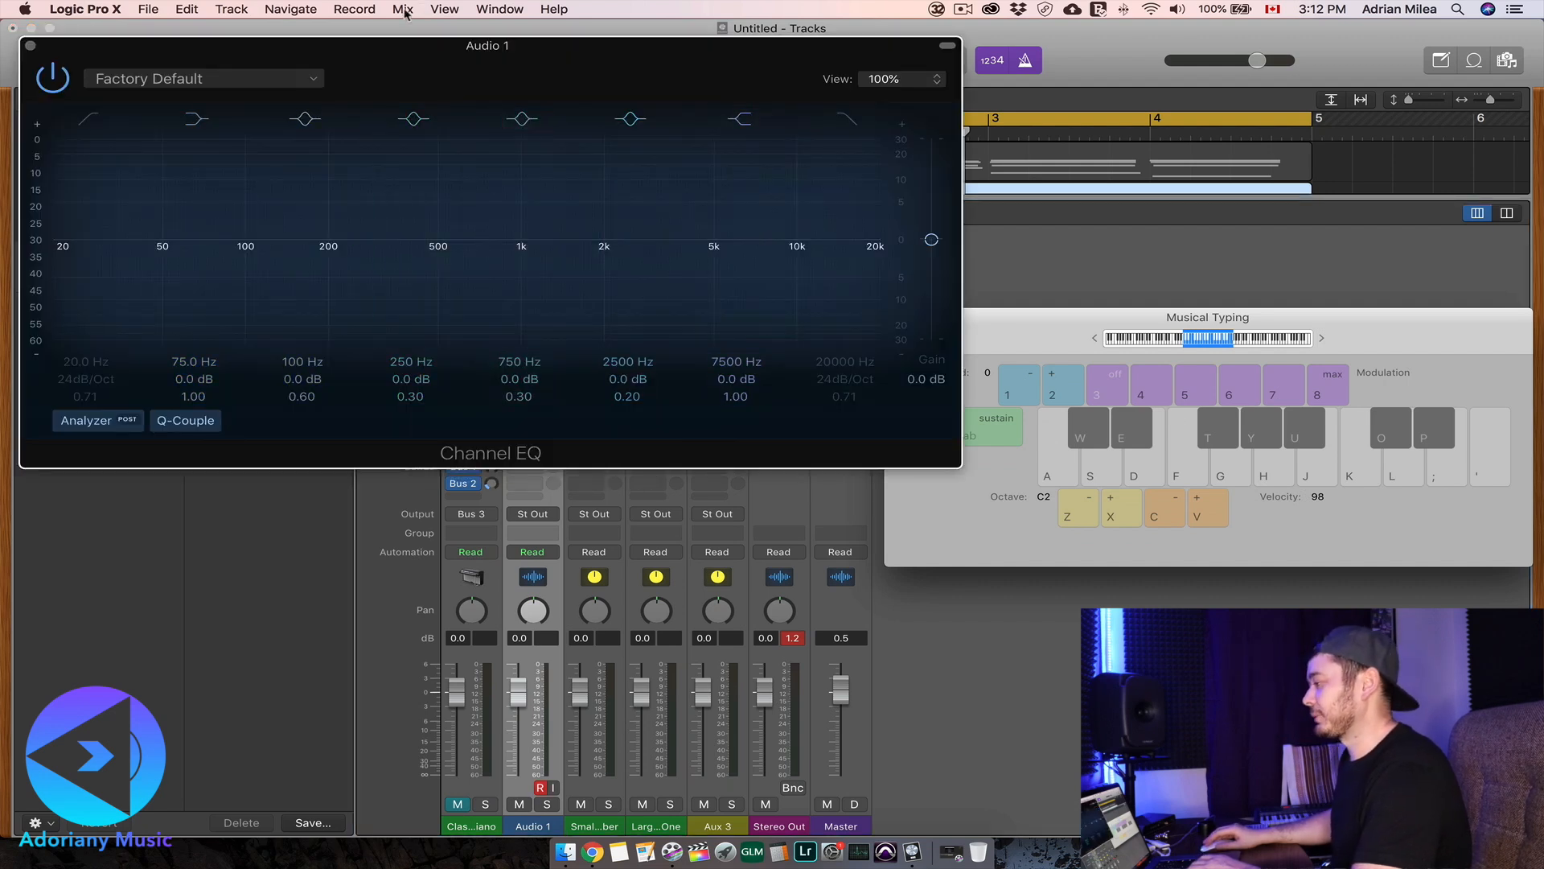
left_click_drag(316, 47, 666, 143)
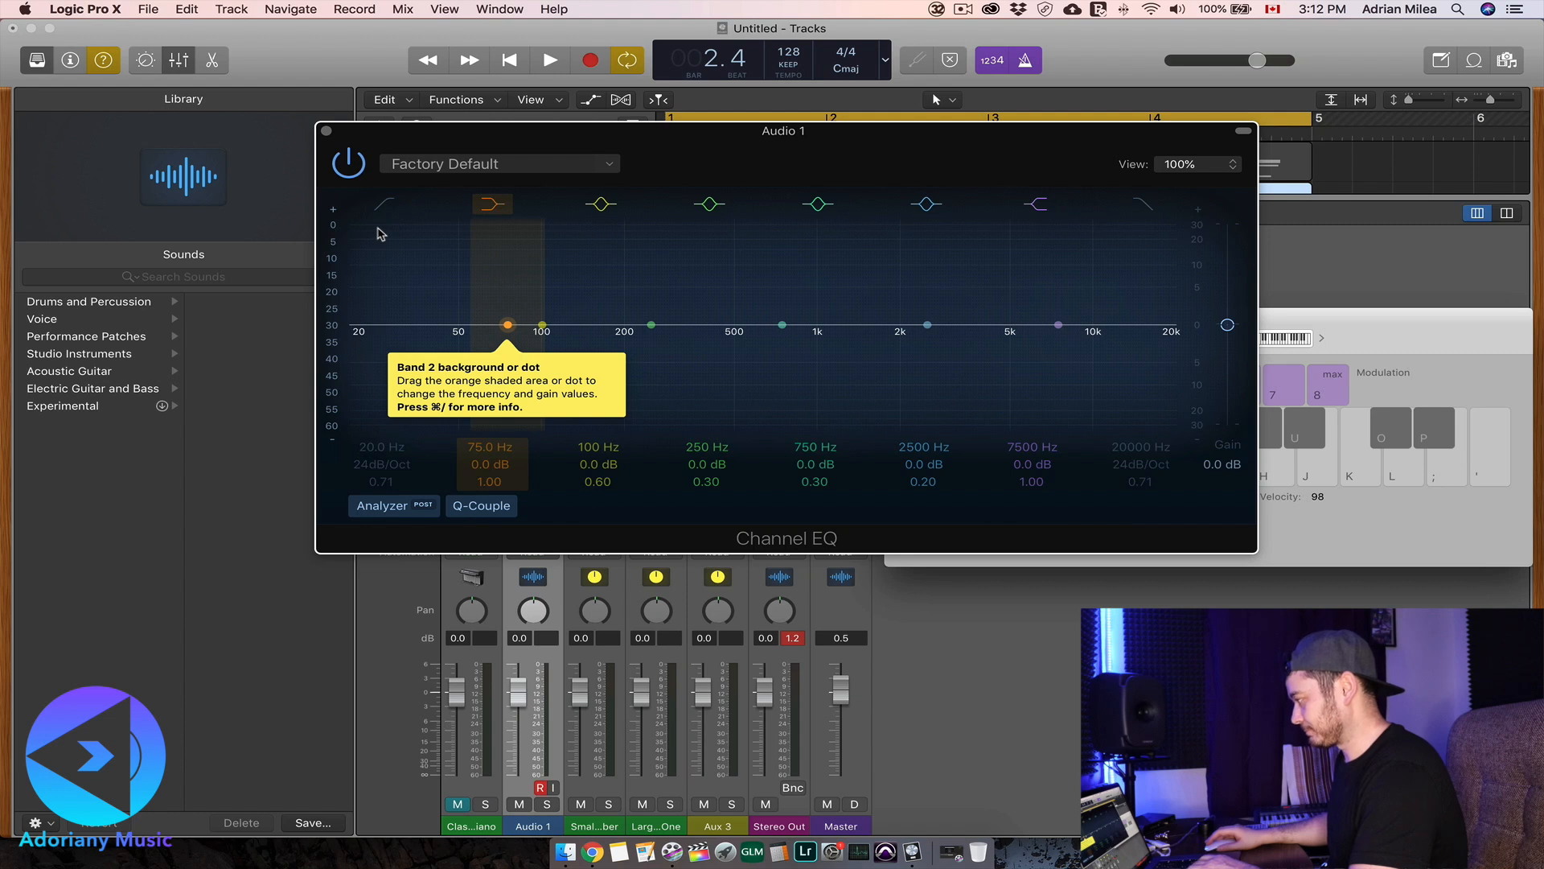
key("space")
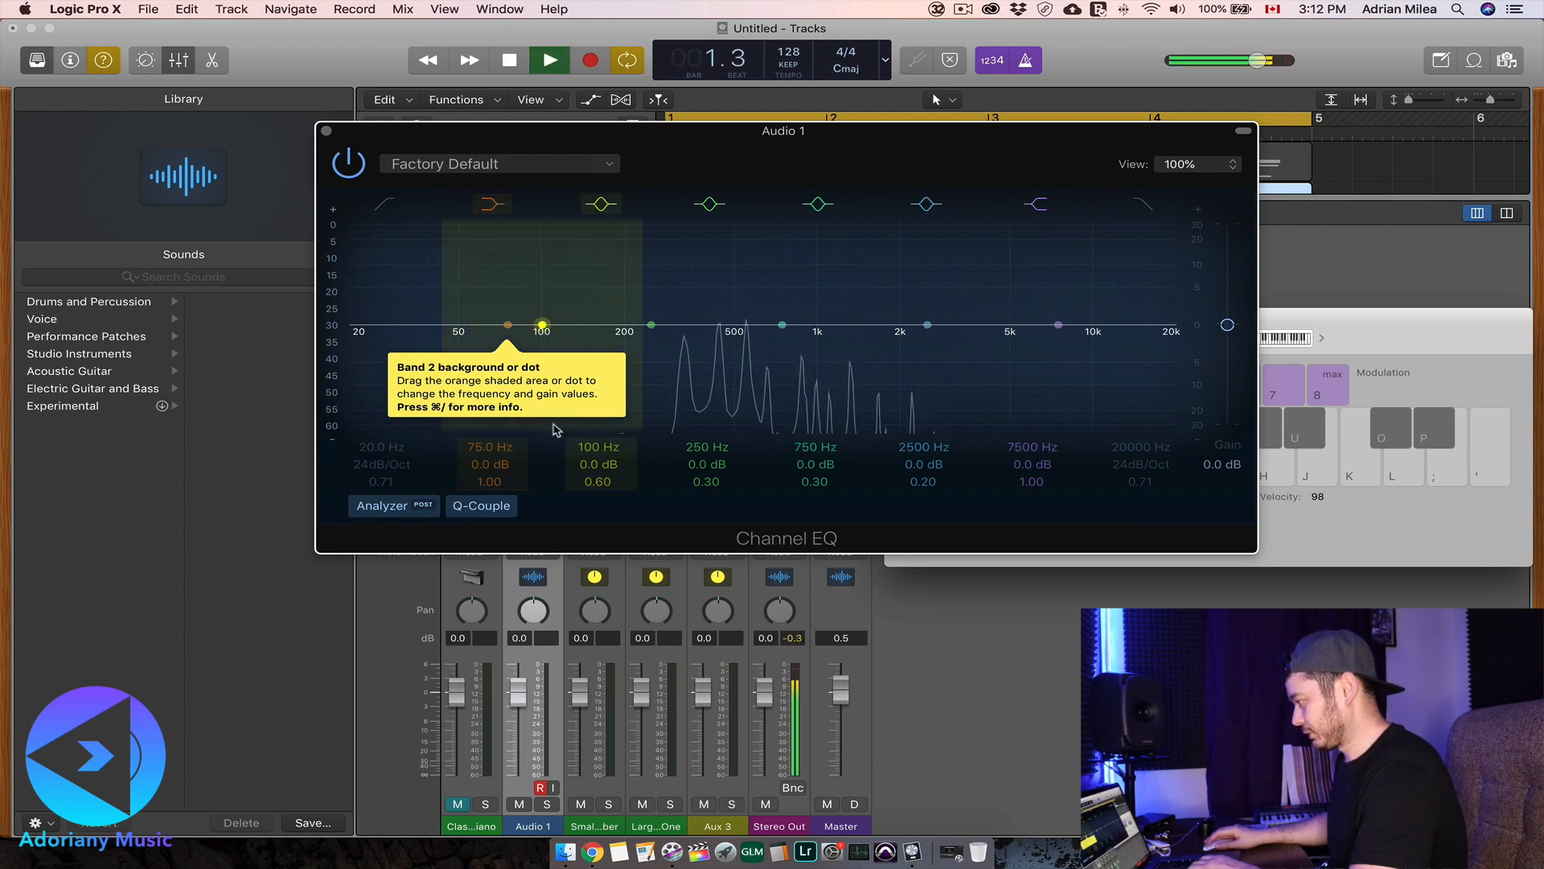
left_click(391, 206)
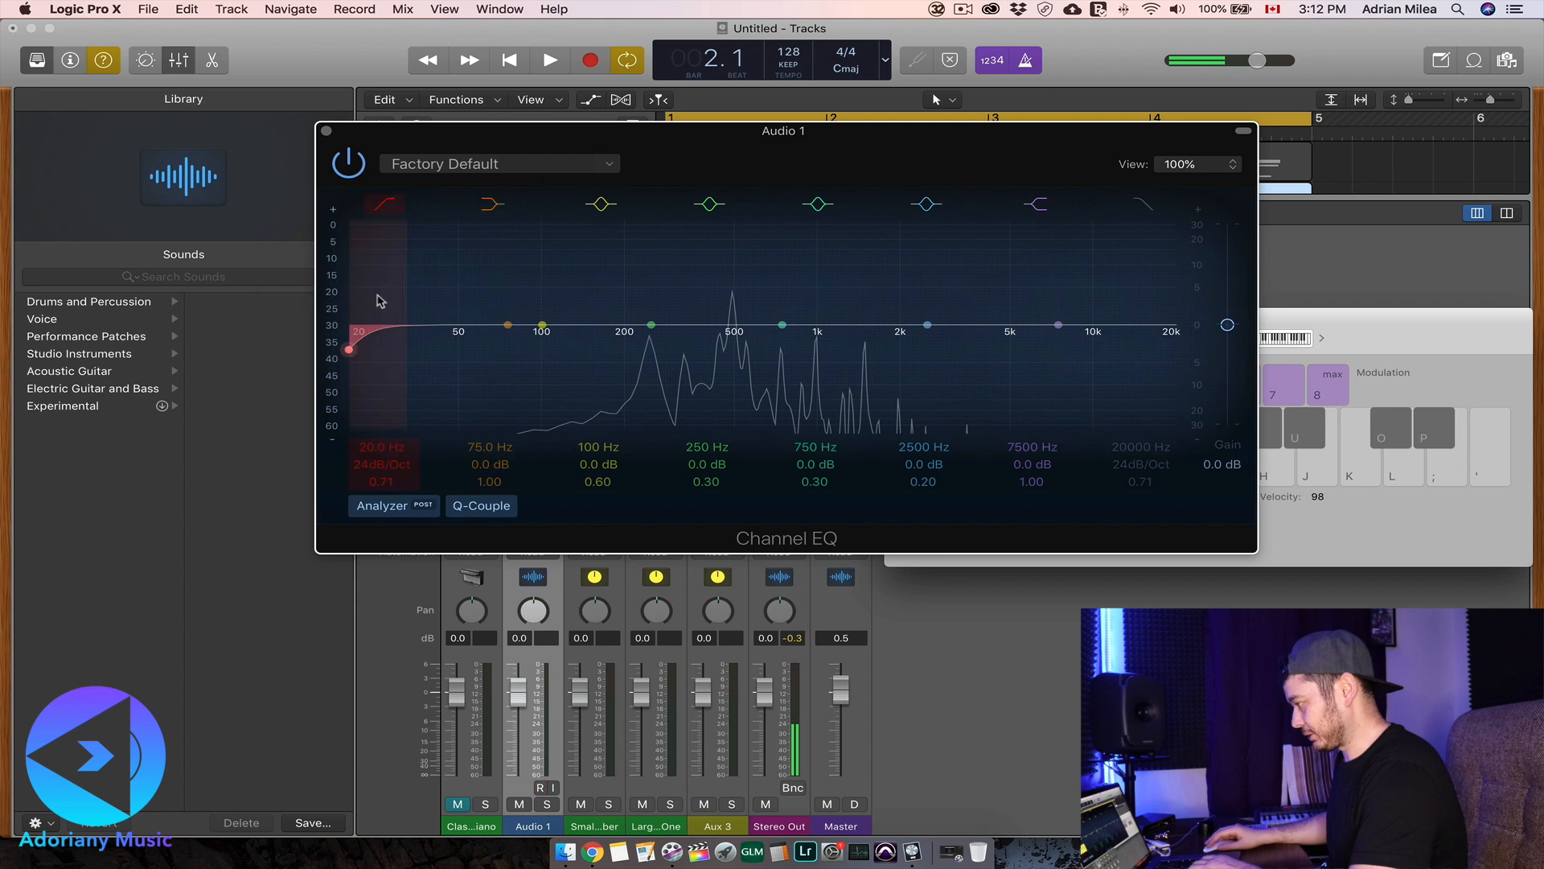
- Raise the Channel EQ's low-cut frequency on Audio 1 to about 156 Hz and close the EQ window
left_click_drag(348, 349, 615, 354)
key("space")
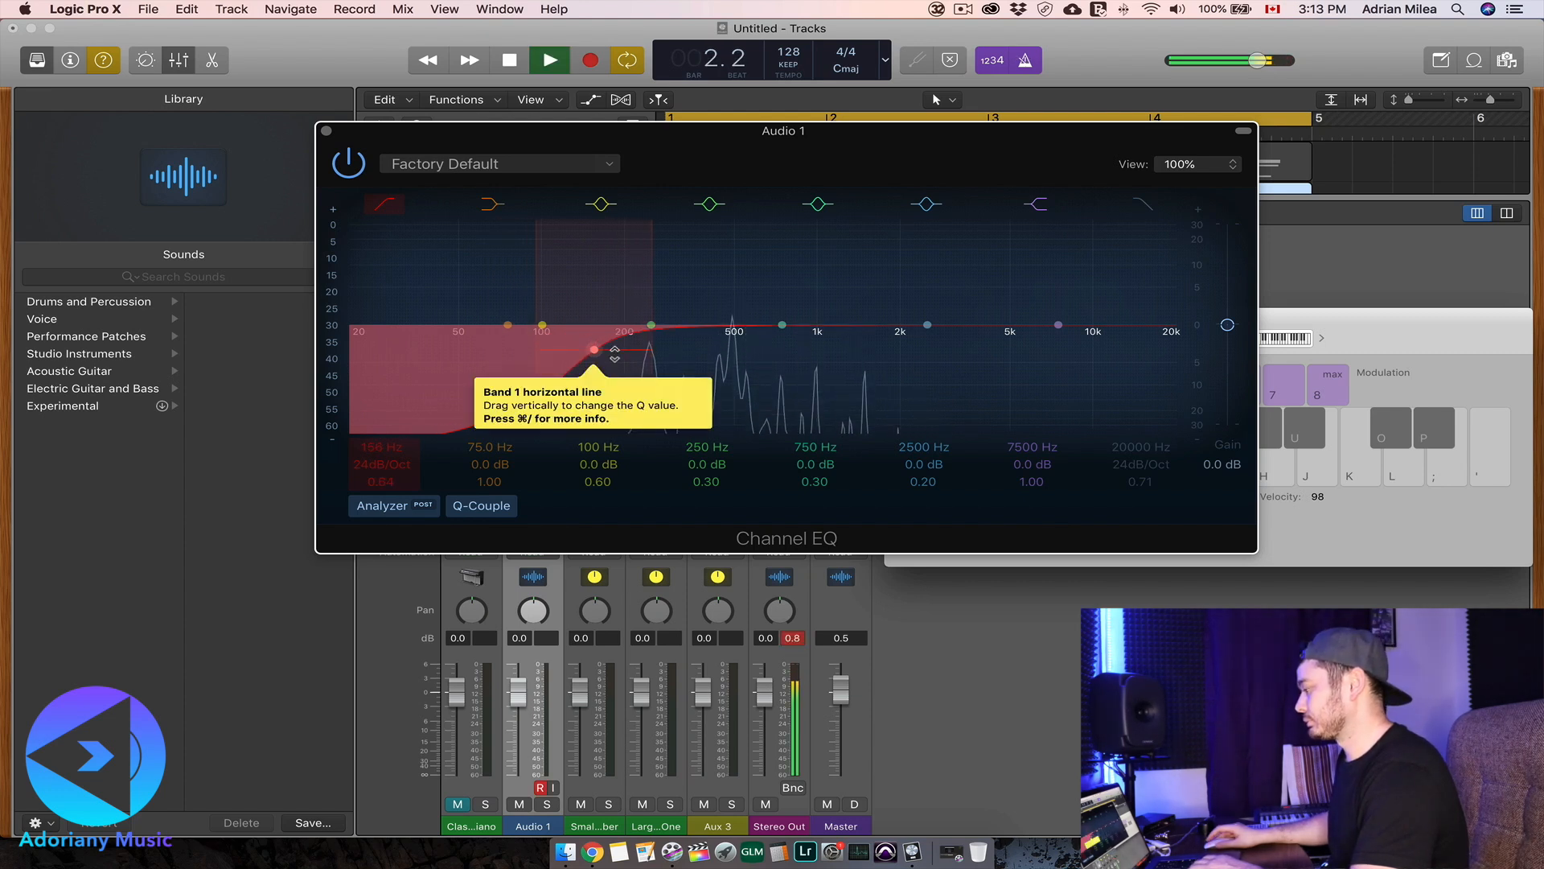
key("super+w")
- Lower the Audio 1 channel volume to -3.3 dB while playing the loop to check the level
left_click_drag(518, 735, 520, 693)
key("space")
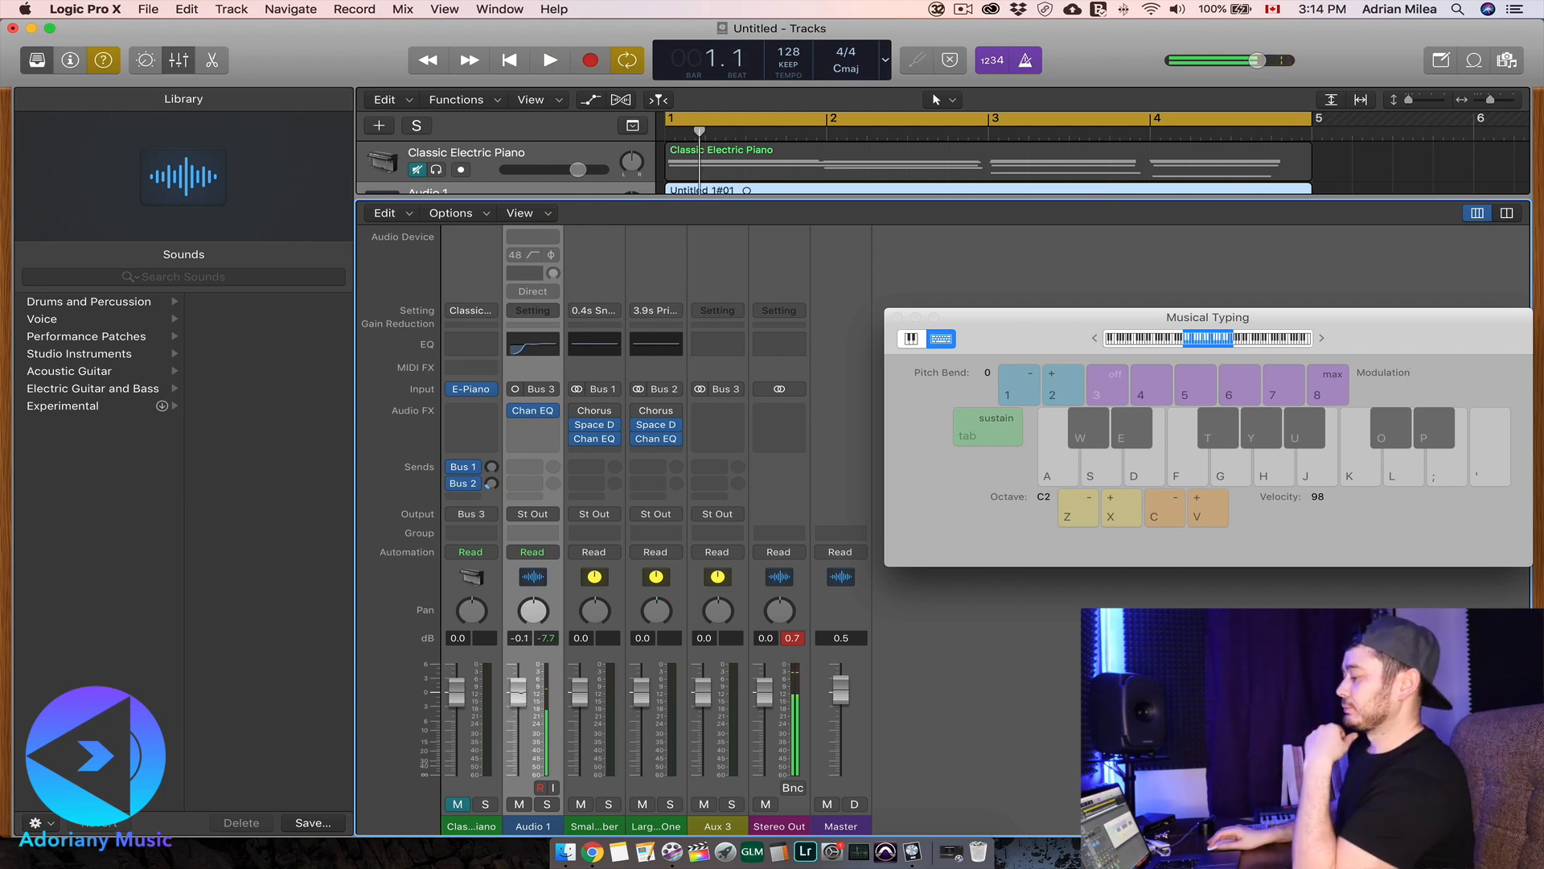
left_click_drag(521, 695, 522, 705)
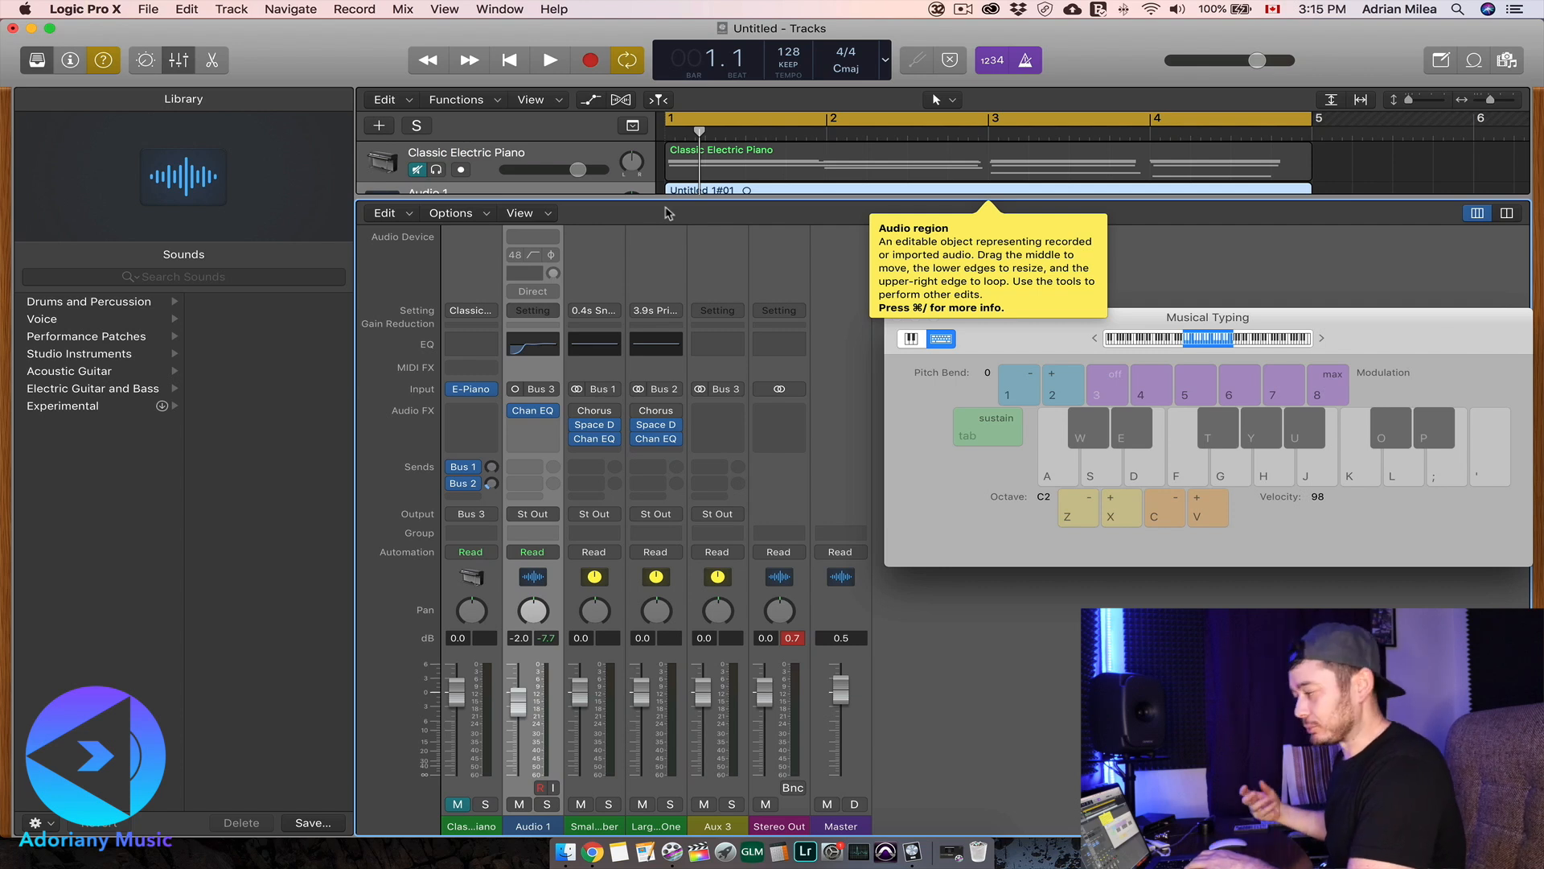
key("space")
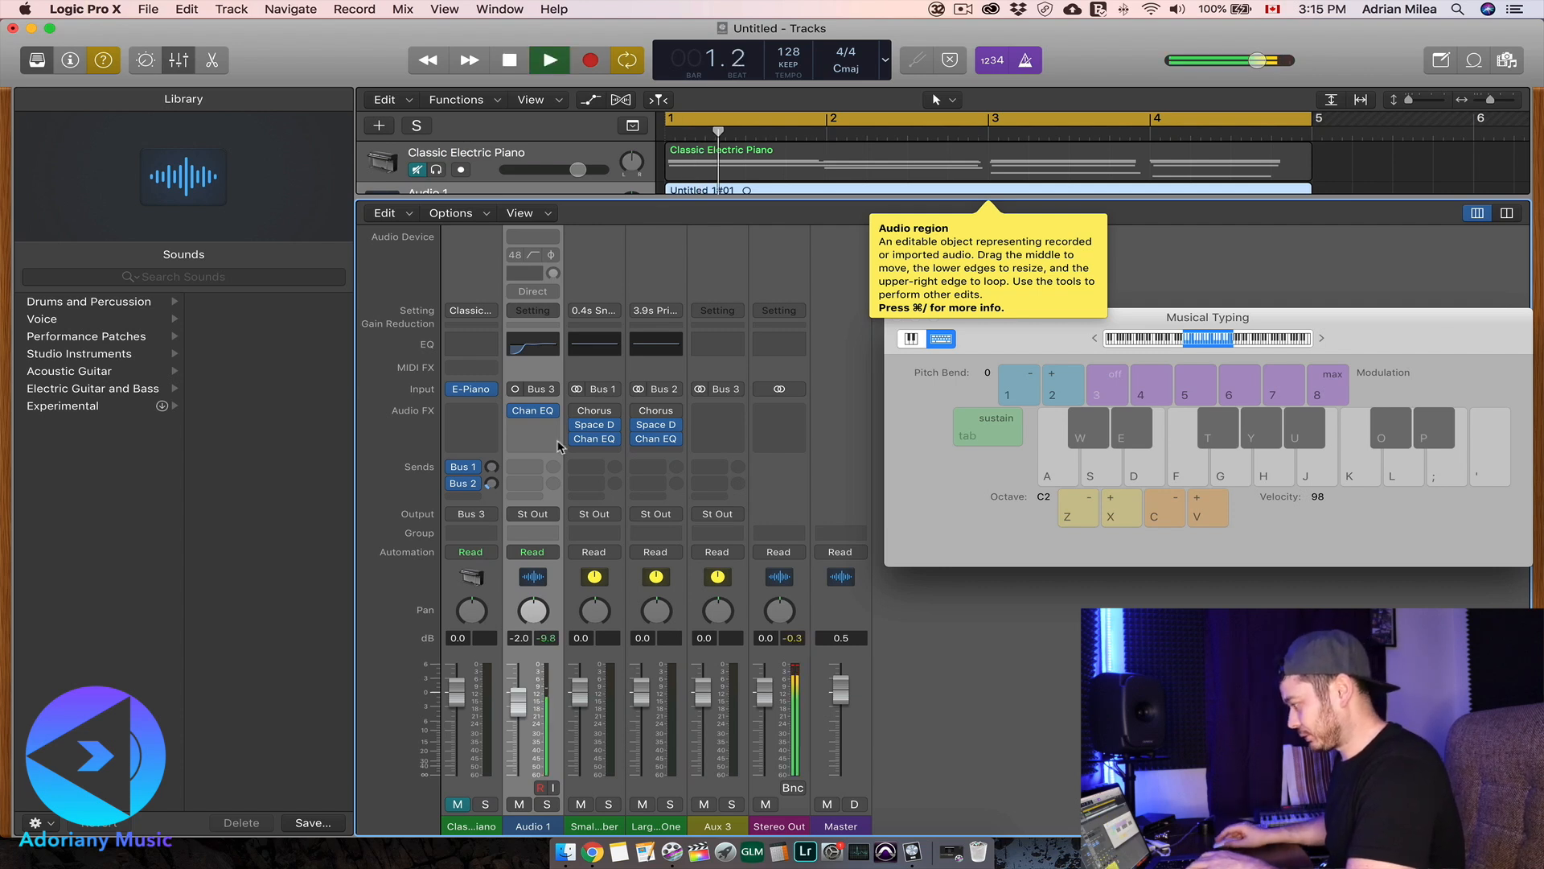
left_click_drag(519, 699, 518, 705)
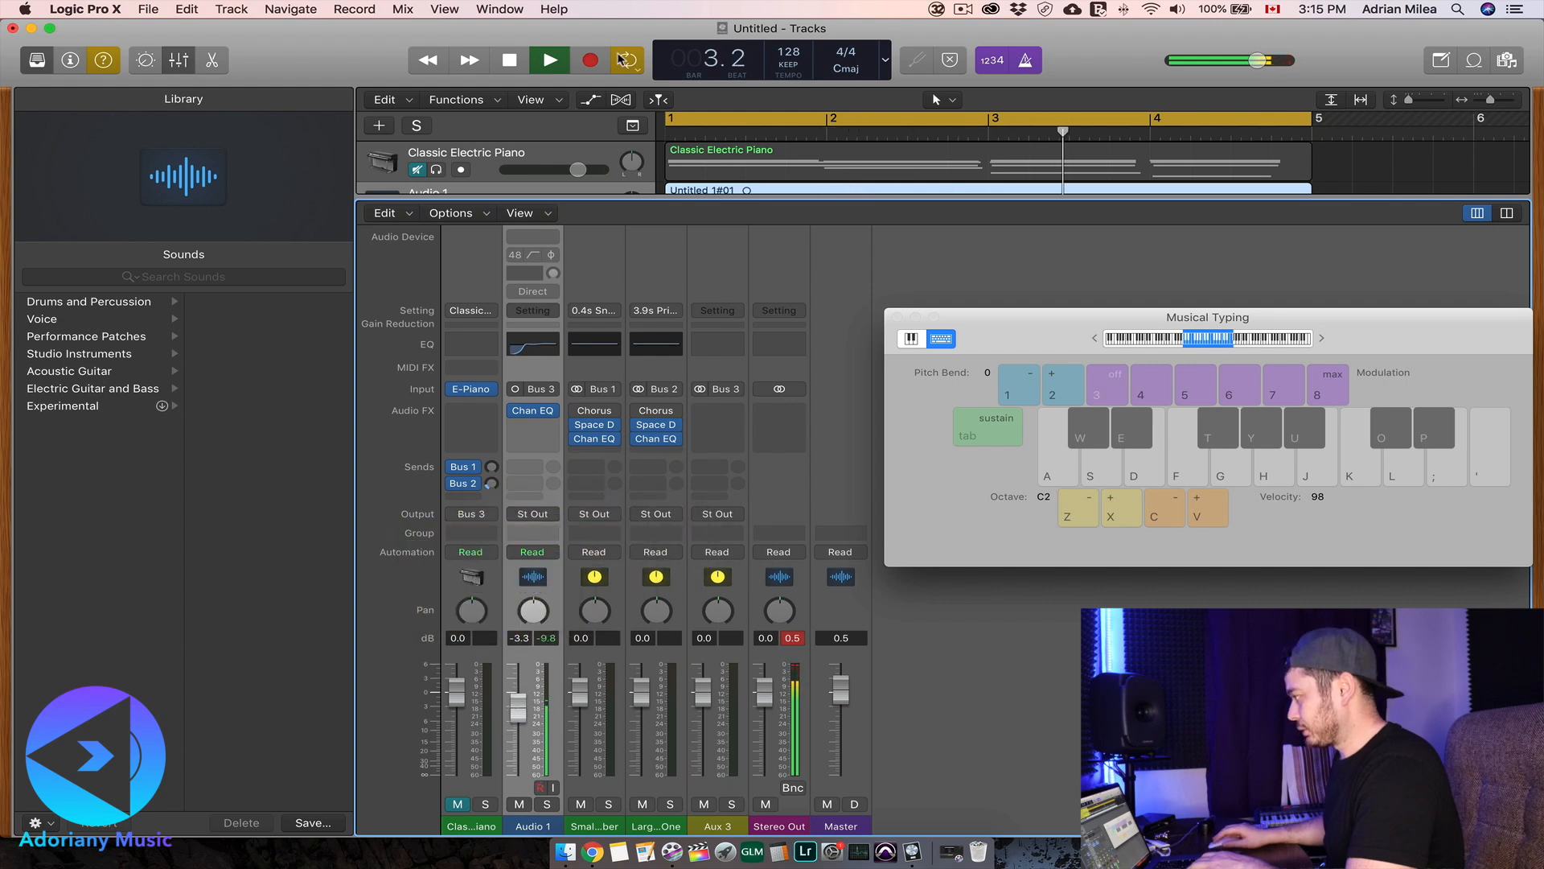
key("space")
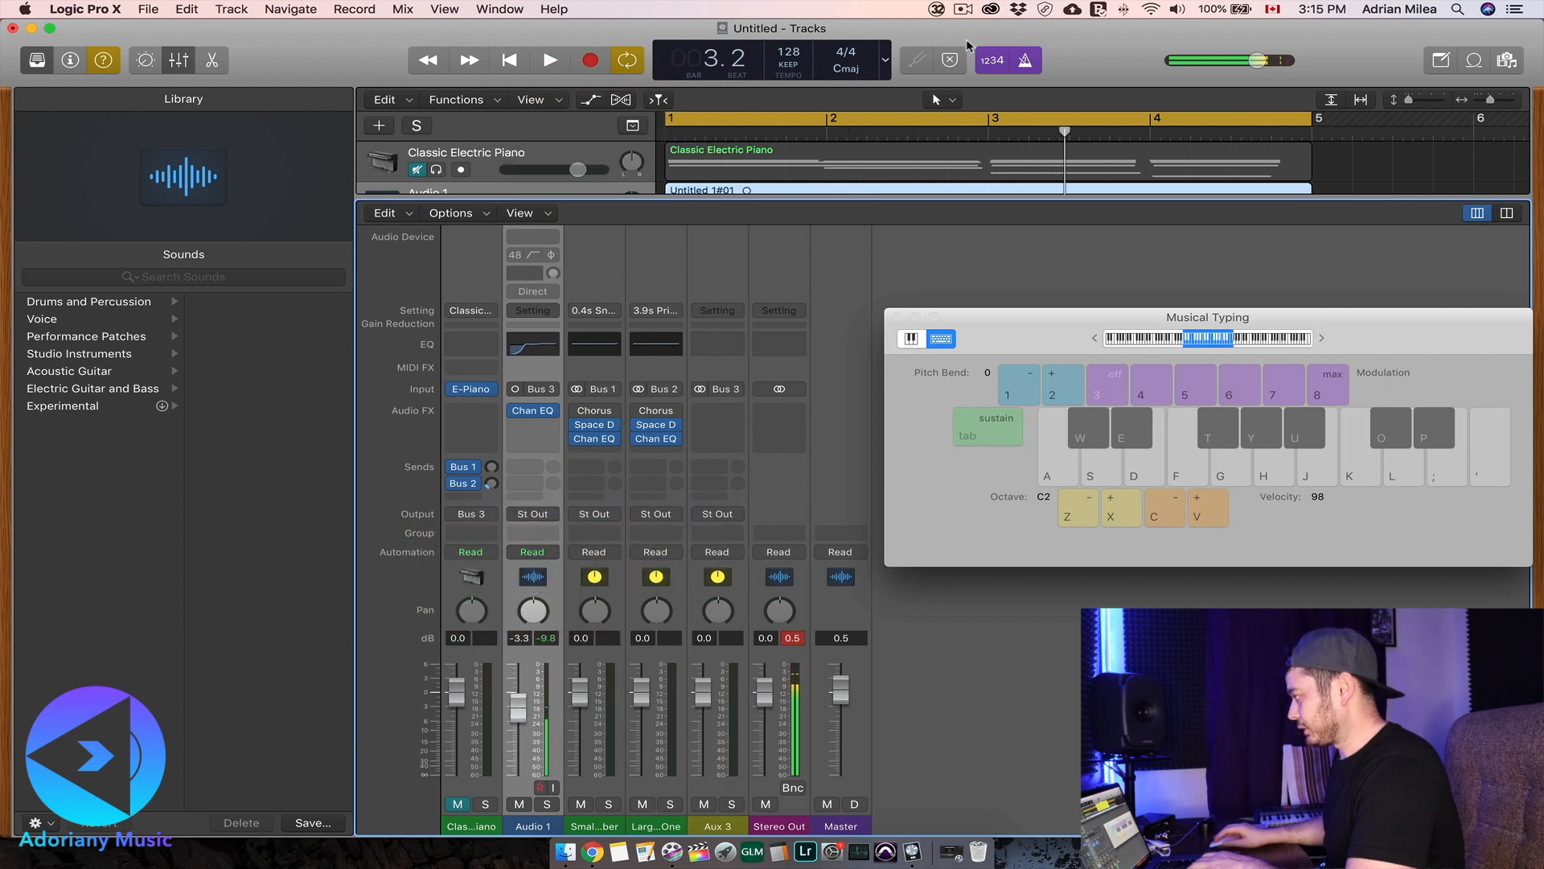
- Turn off the metronome click and Quick Help
left_click(1027, 61)
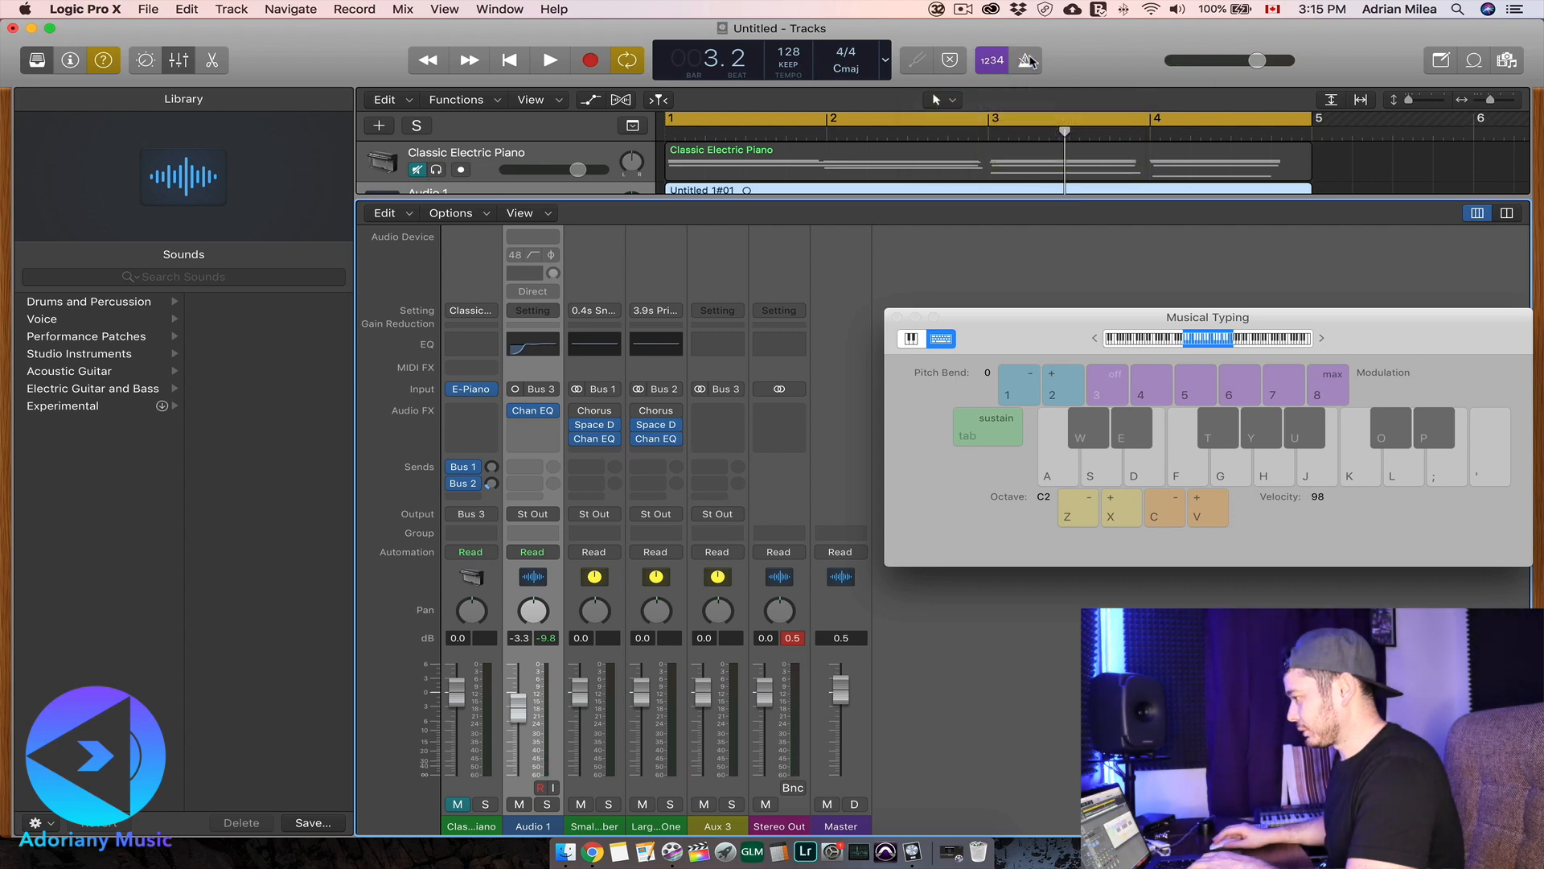
left_click(103, 62)
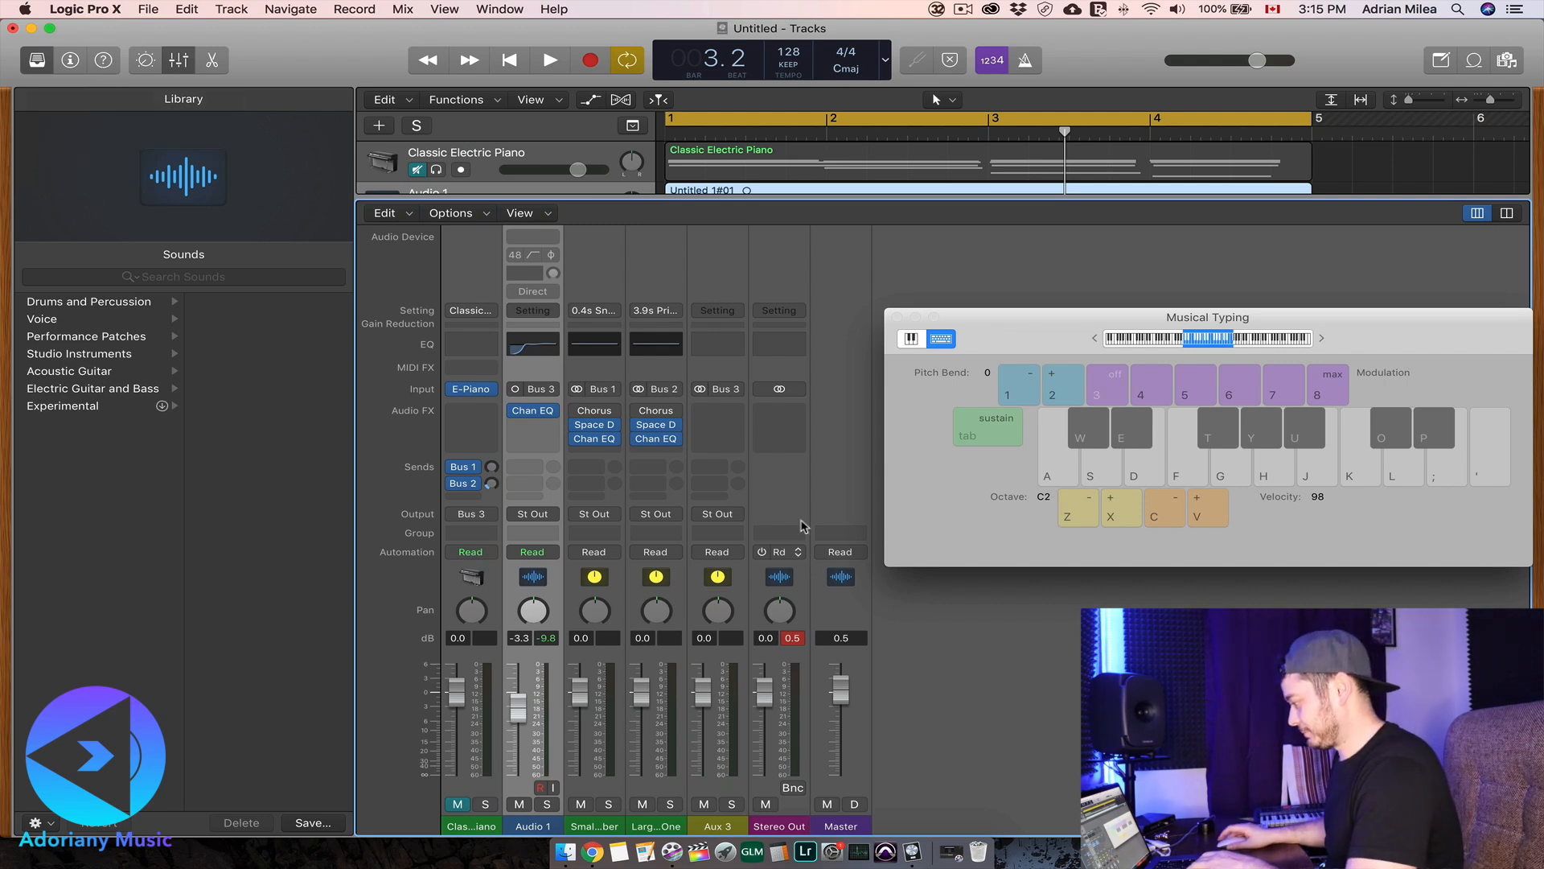
- Play the loop without the metronome and lower the Audio 1 channel volume to -4.0 dB
key("space")
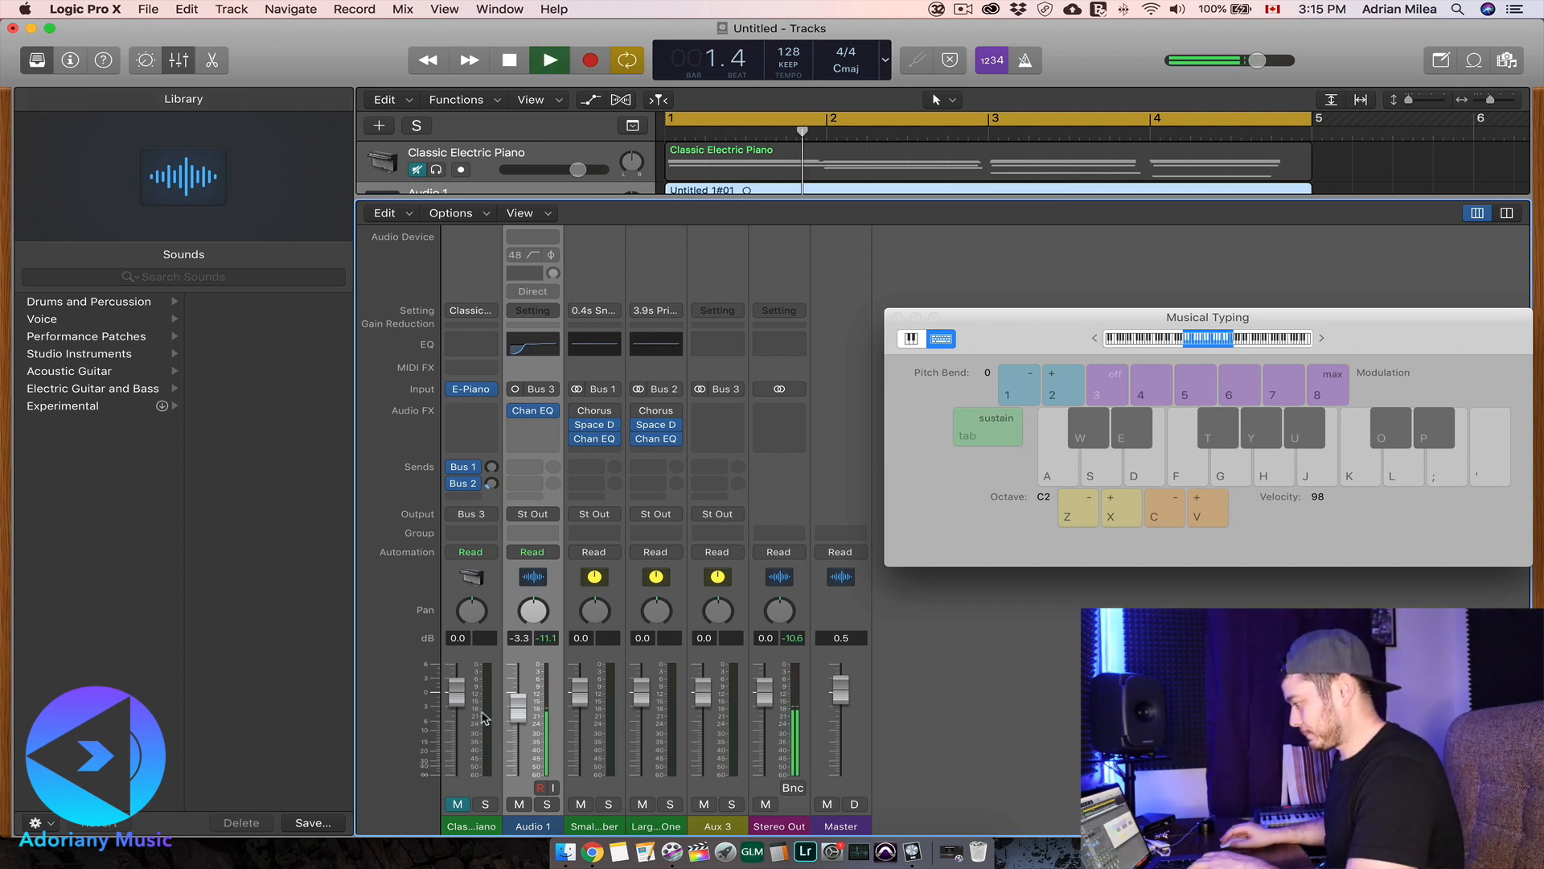
key("space")
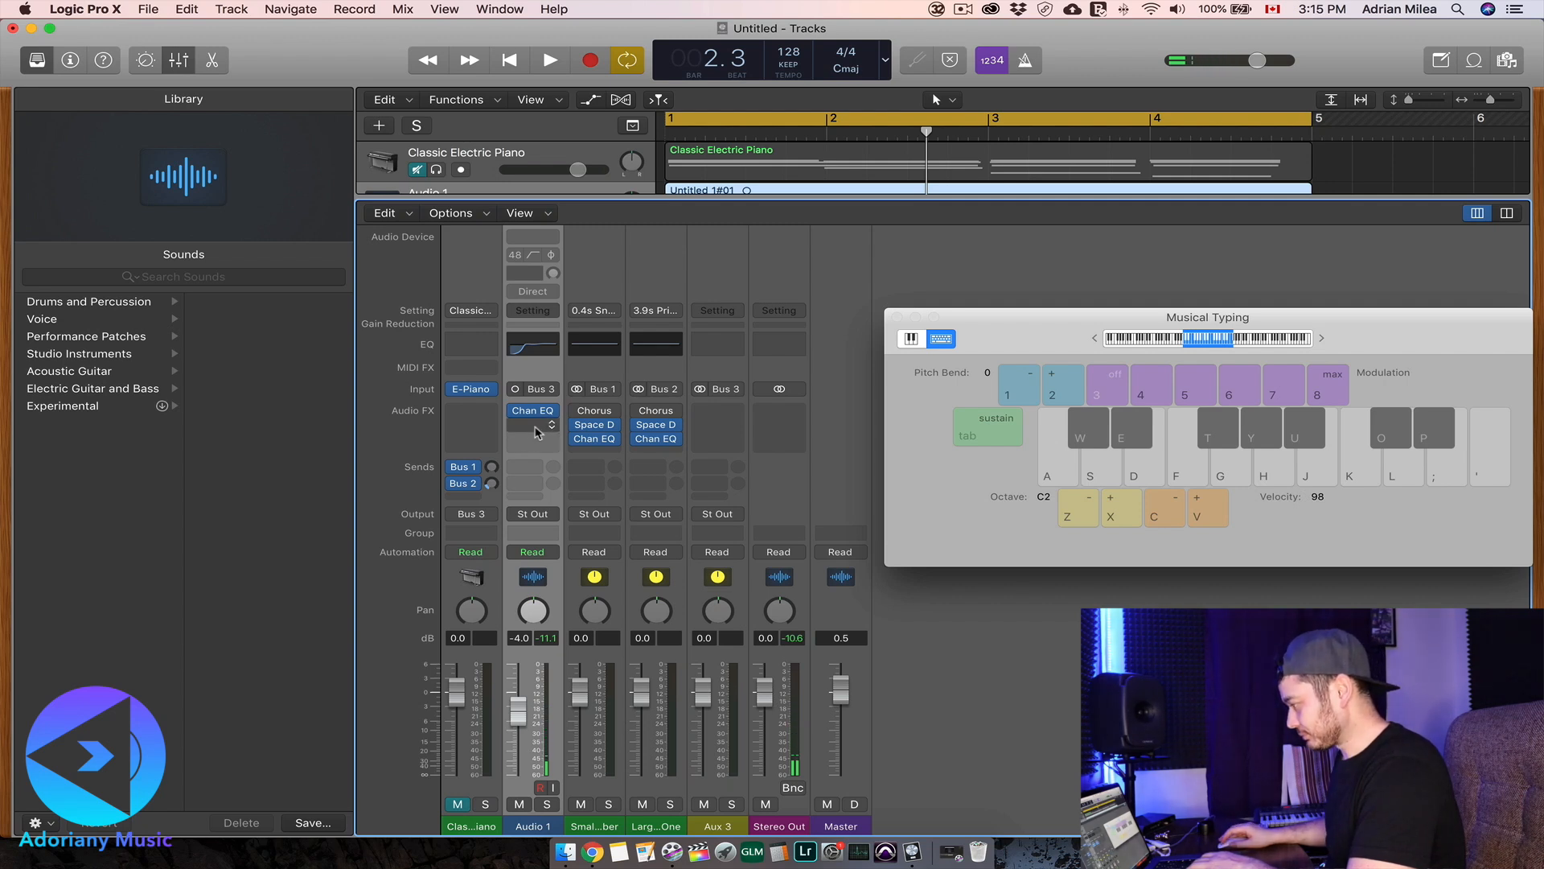
- Add a mono Compressor below the Channel EQ on Audio 1 and reduce its window to 65% over the mixer
left_click(542, 426)
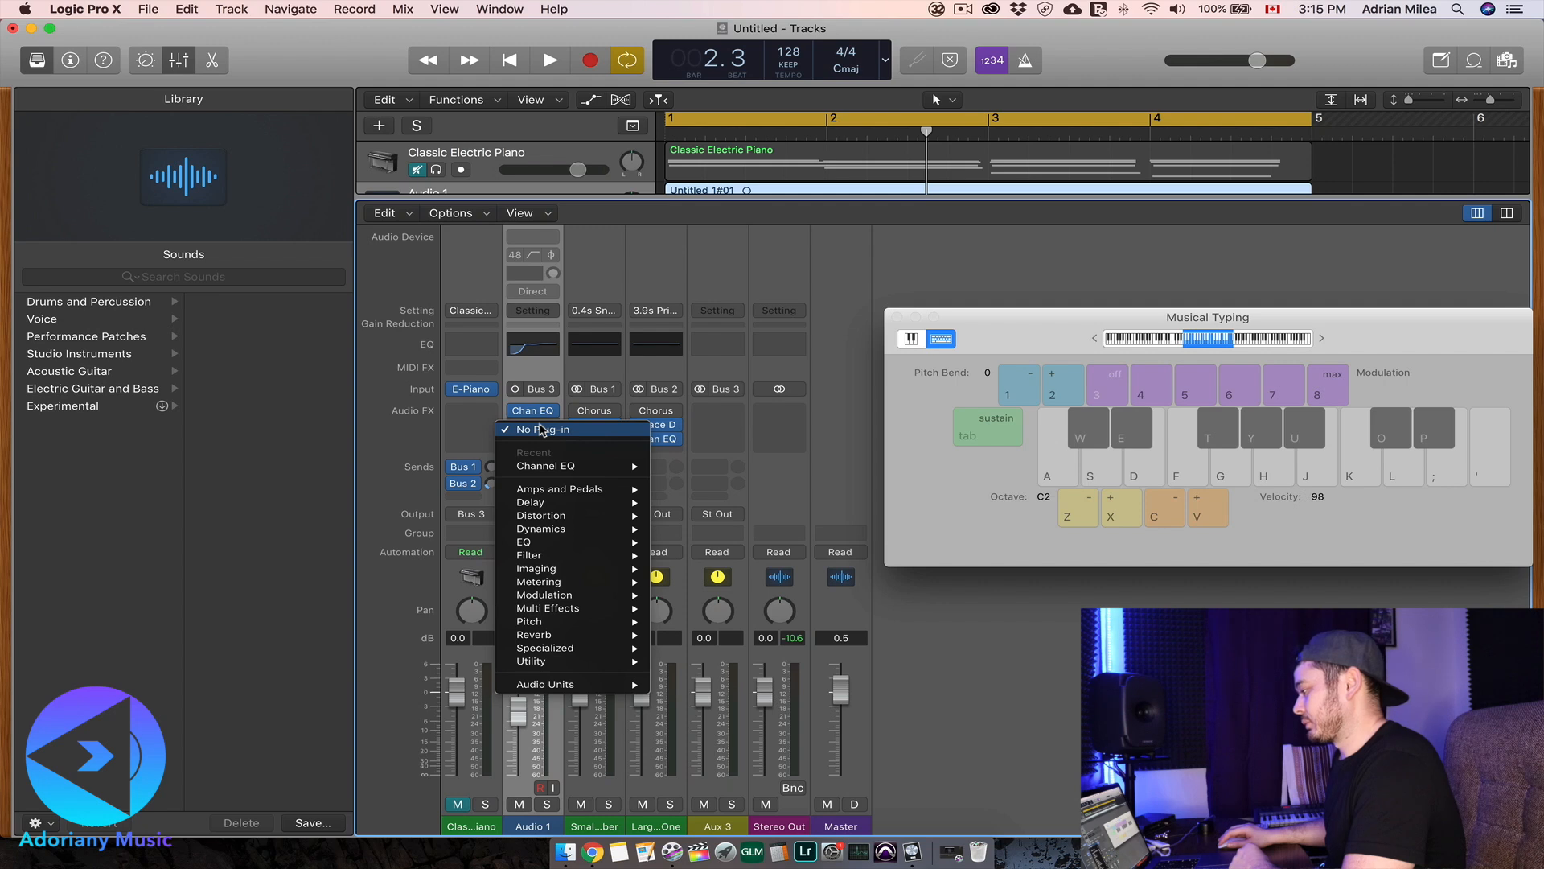
mouse_move(567, 532)
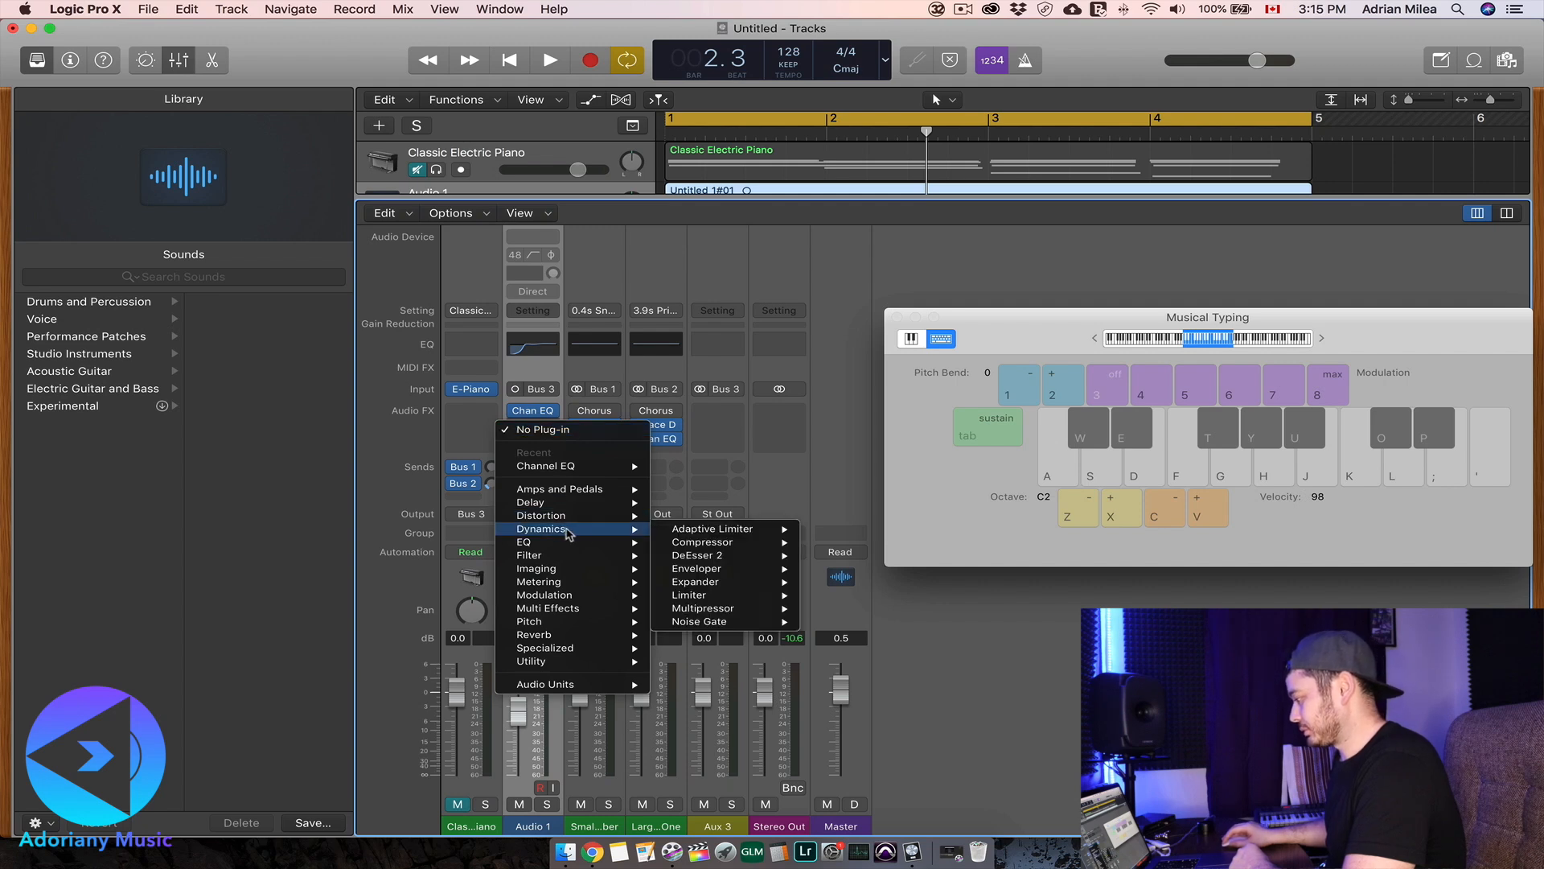
mouse_move(685, 531)
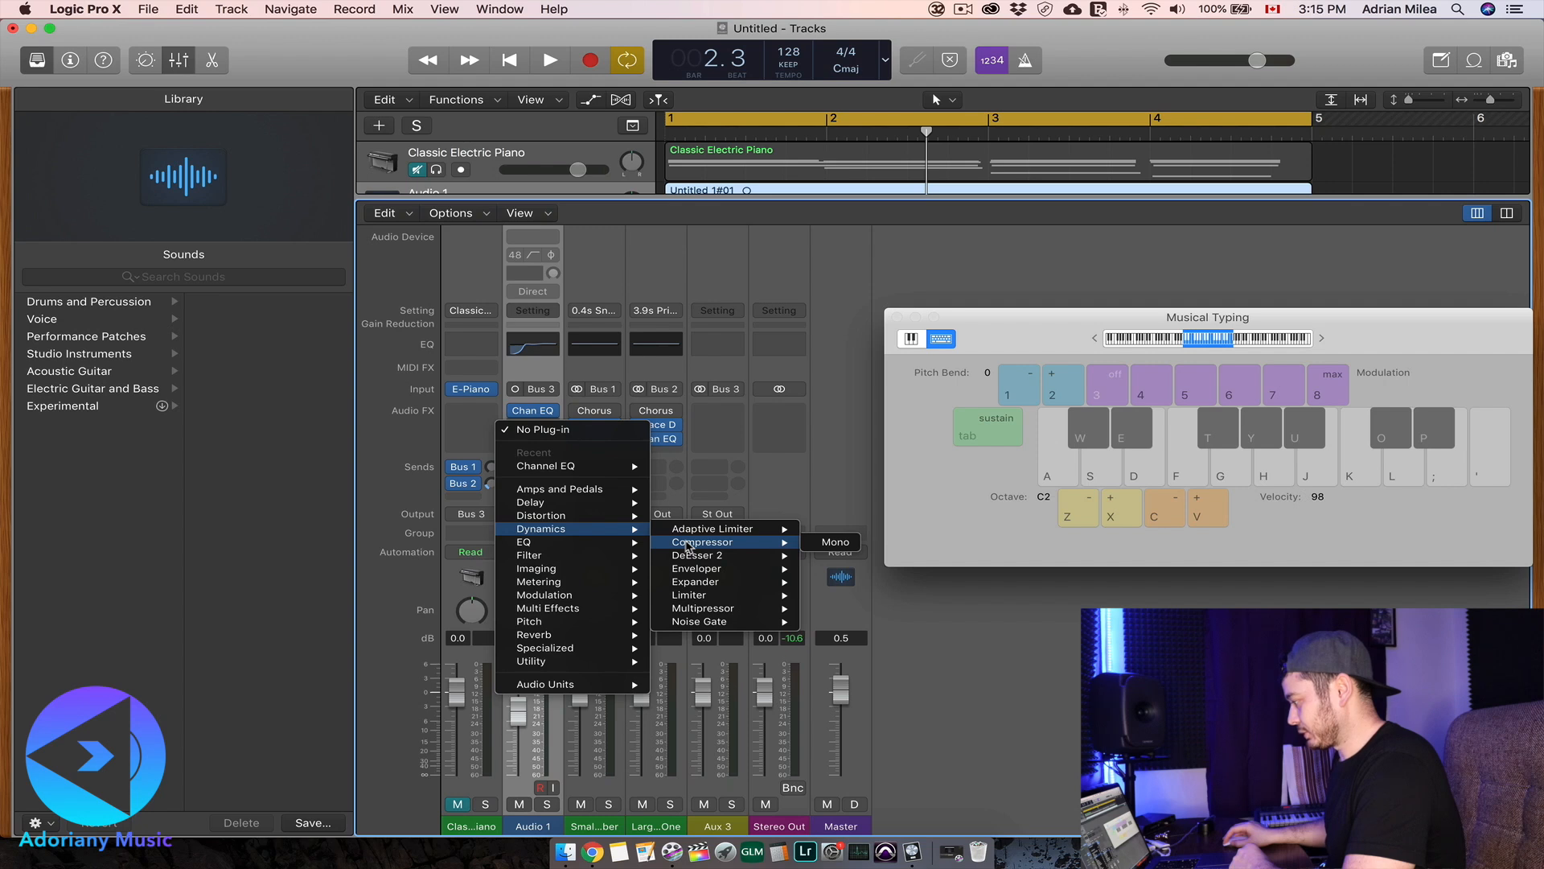
left_click(833, 542)
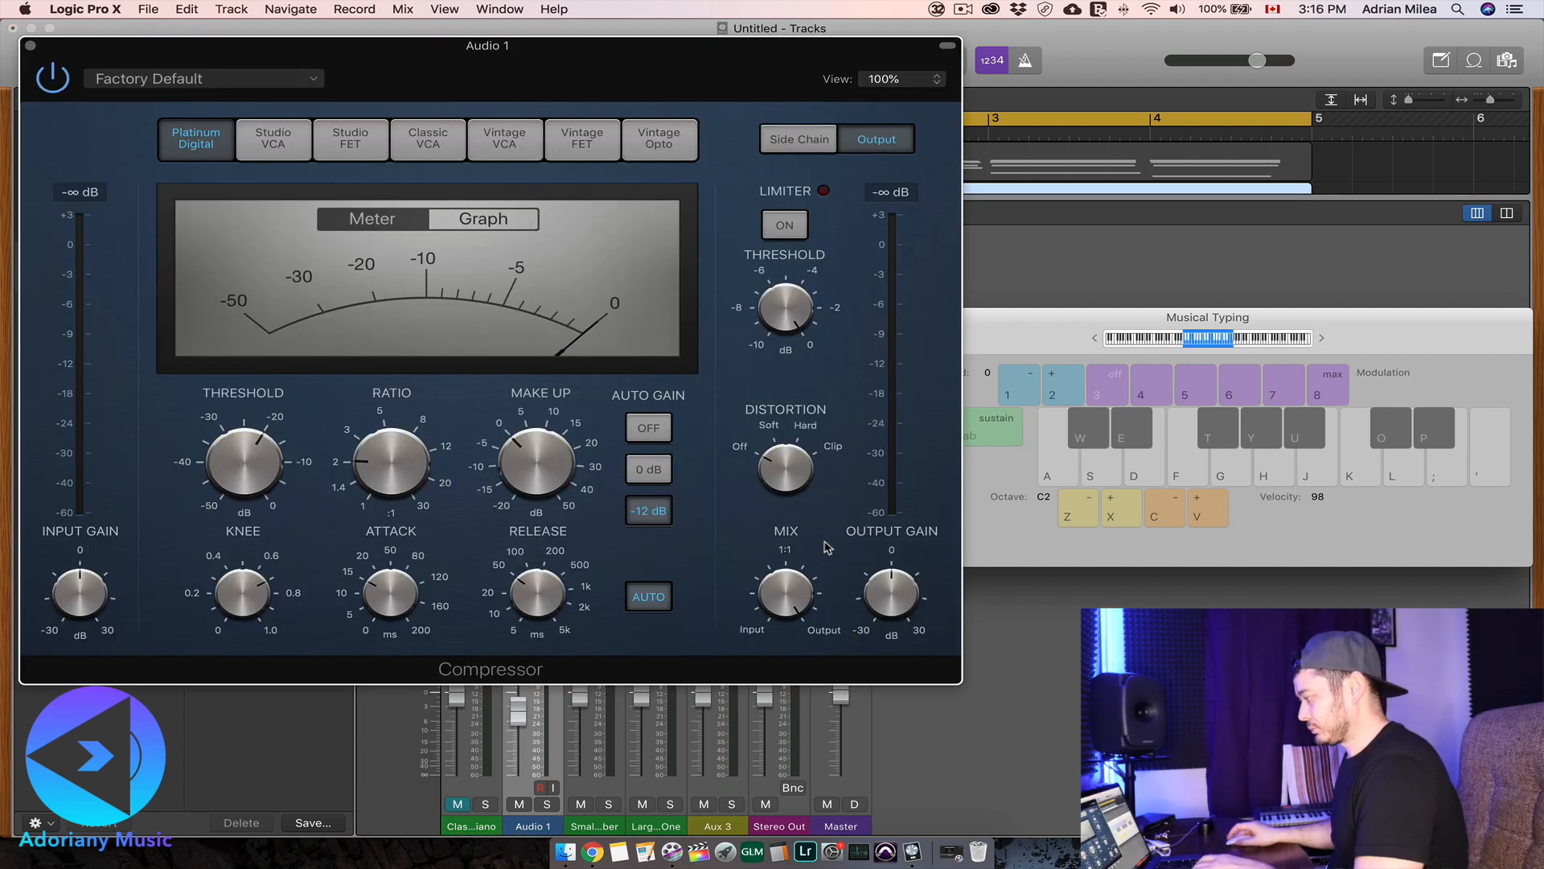
left_click_drag(948, 685, 635, 467)
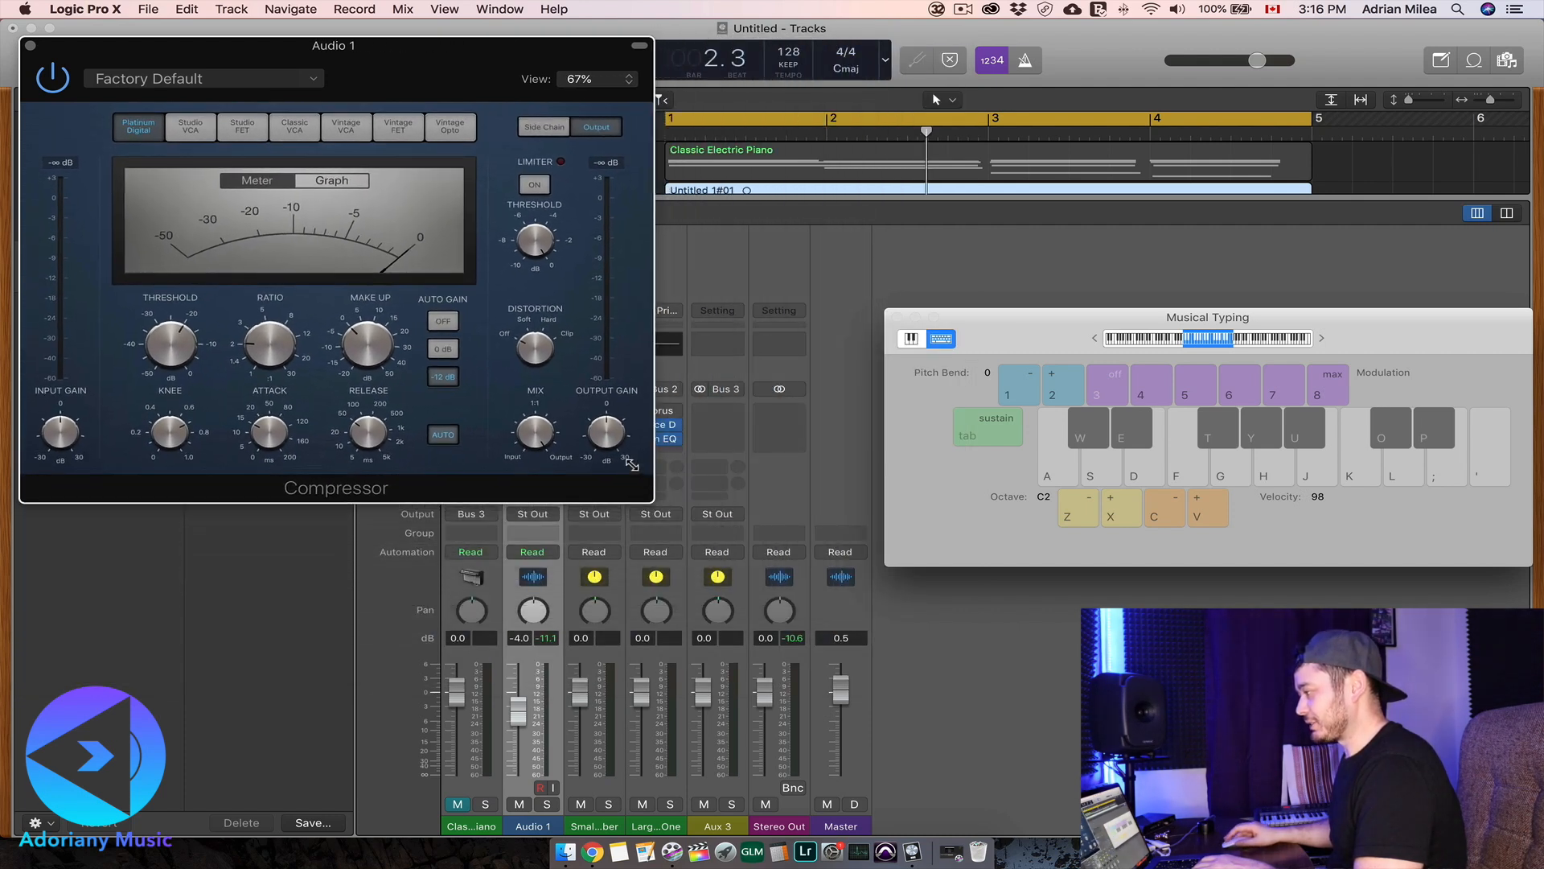
left_click_drag(418, 56, 847, 163)
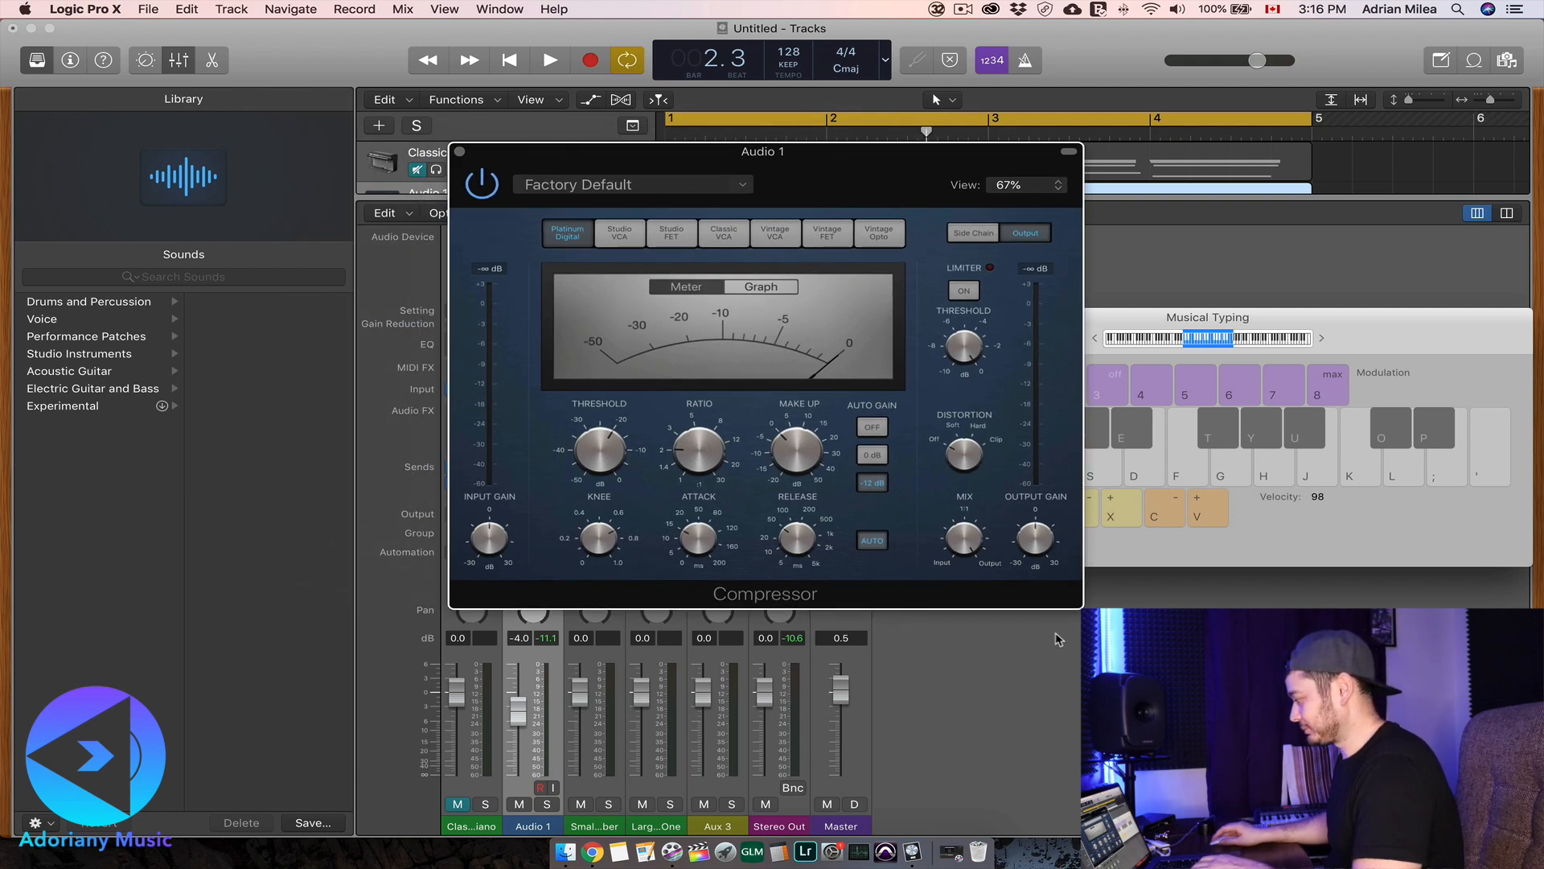
left_click_drag(1075, 602, 1005, 584)
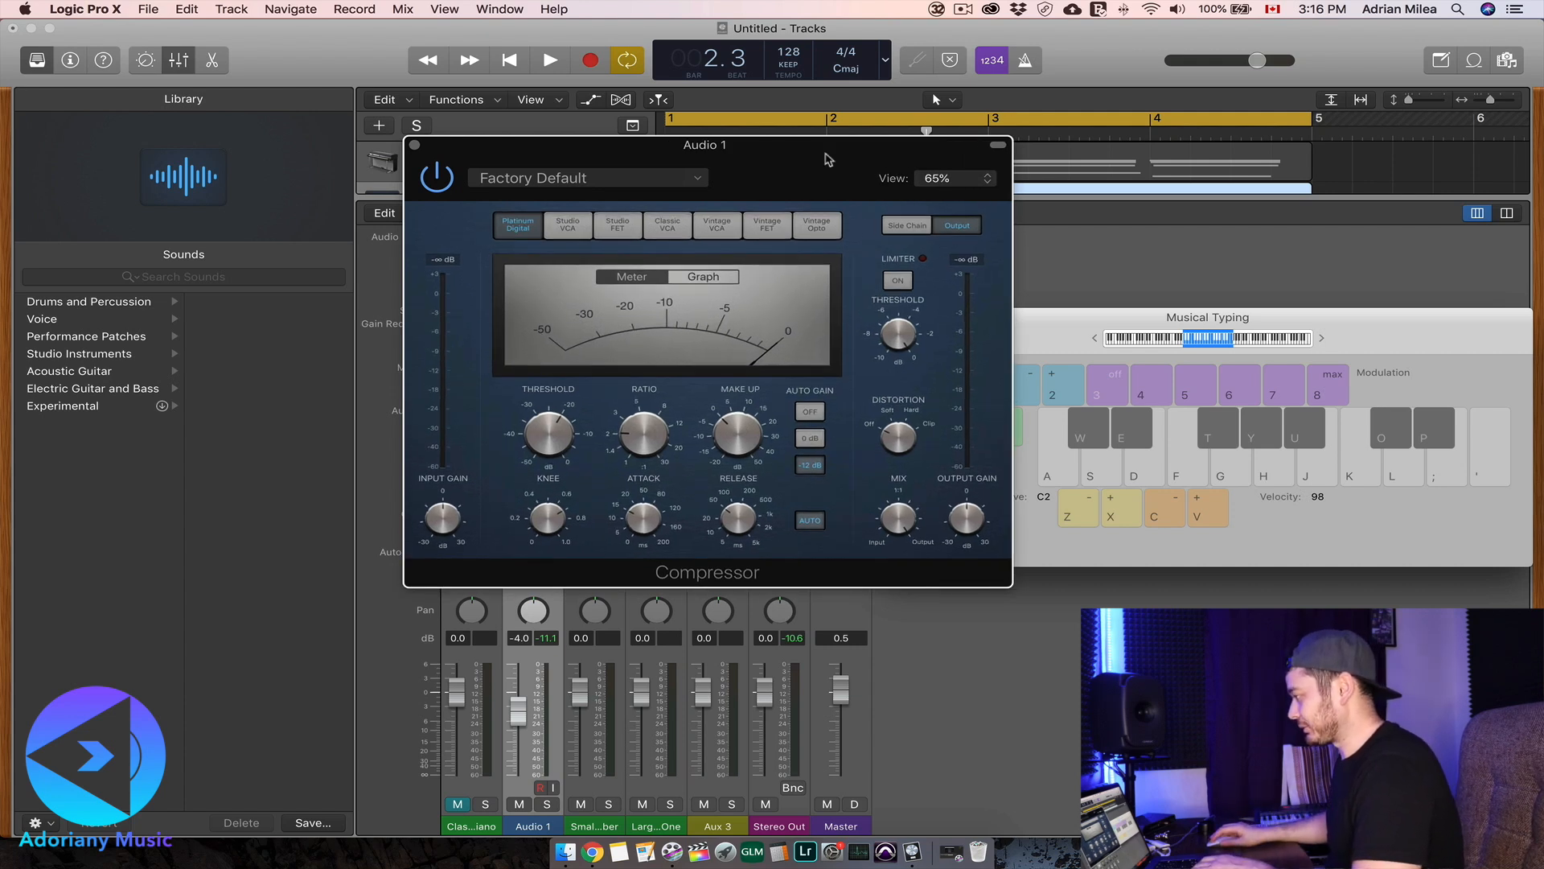
left_click_drag(829, 160, 854, 178)
- Lower the Compressor's threshold and raise its ratio during playback, then stop and close the Compressor window
key("space")
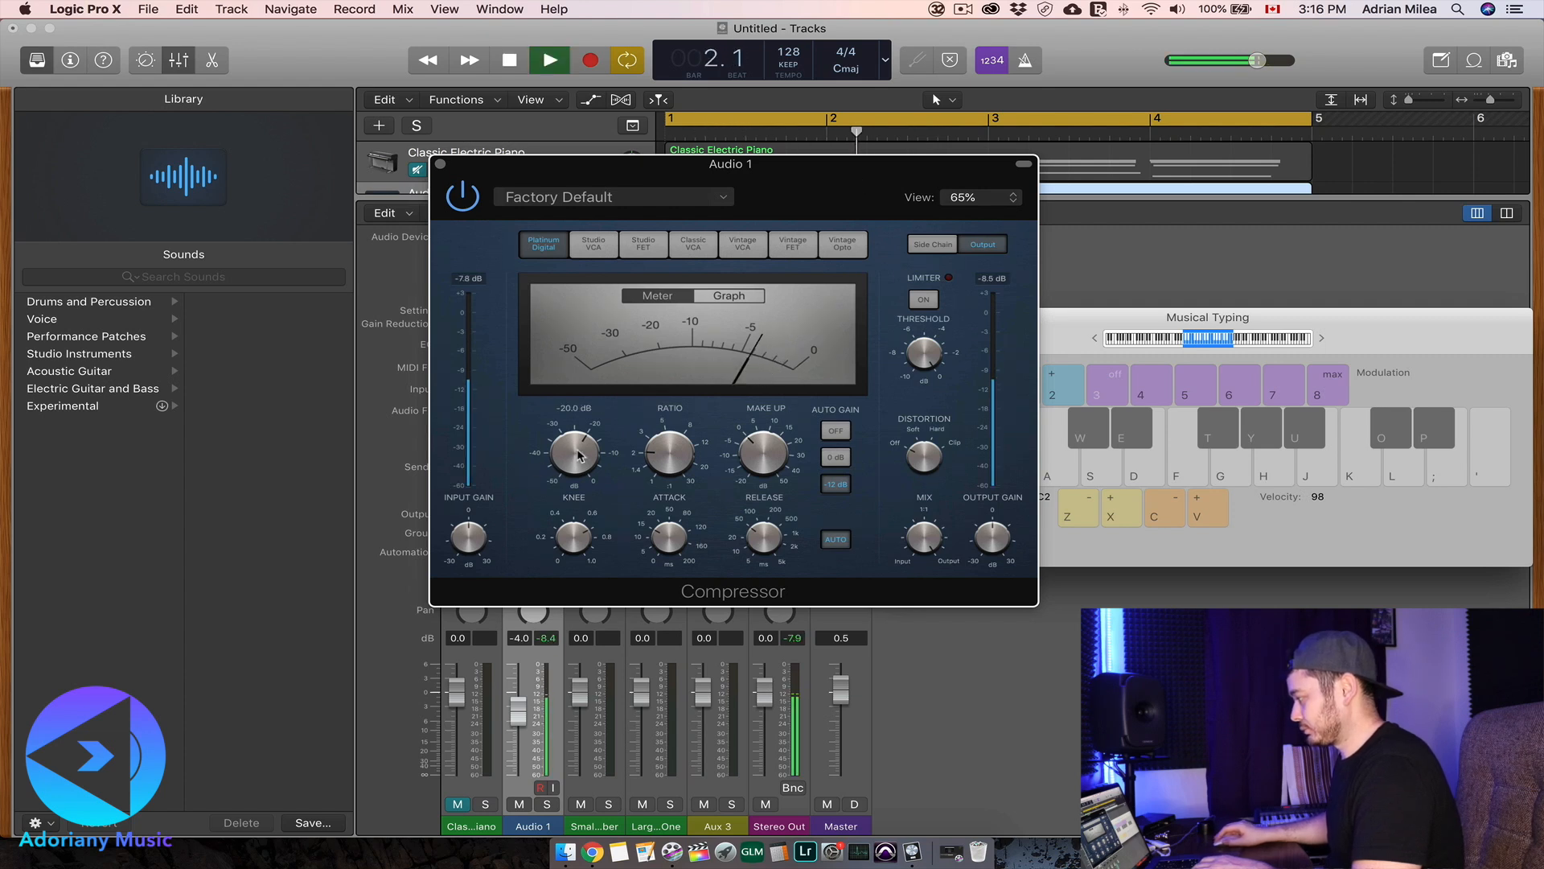
left_click_drag(578, 456, 606, 559)
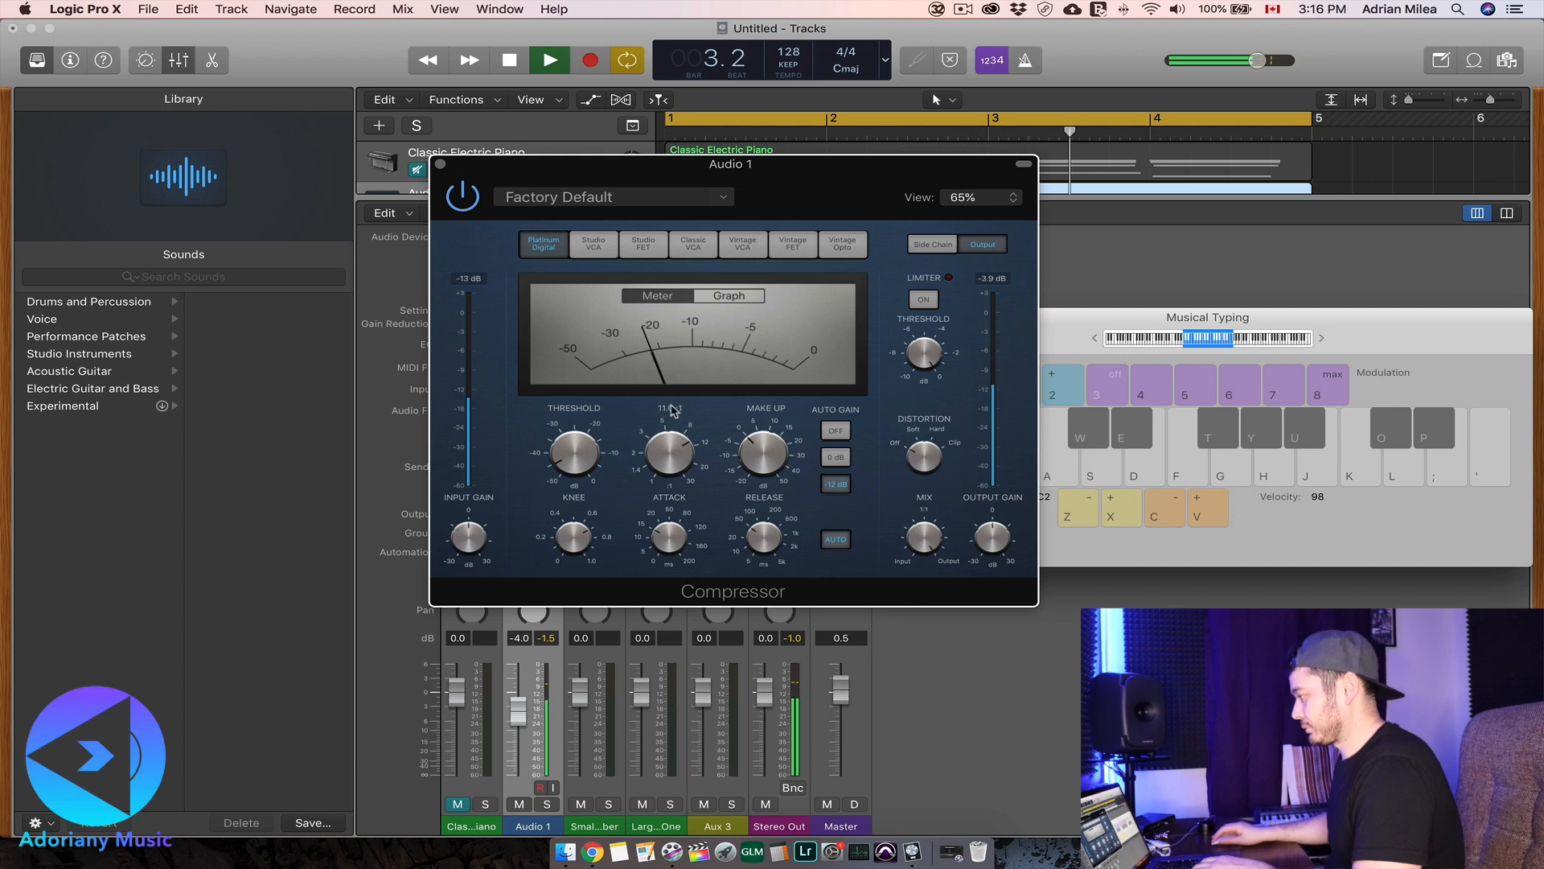
key("space")
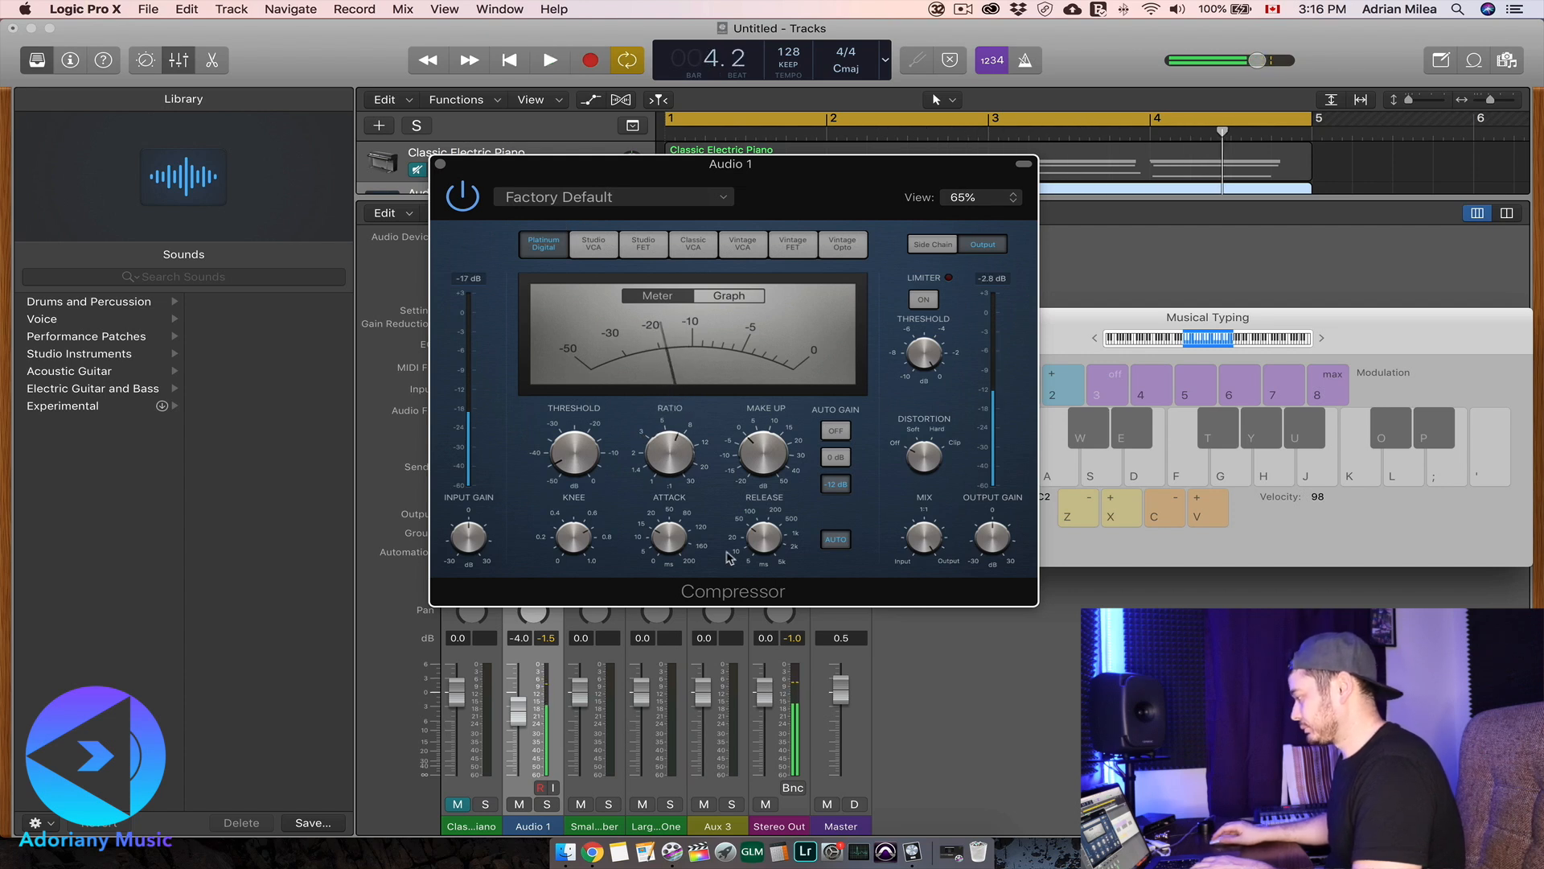
key("super+w")
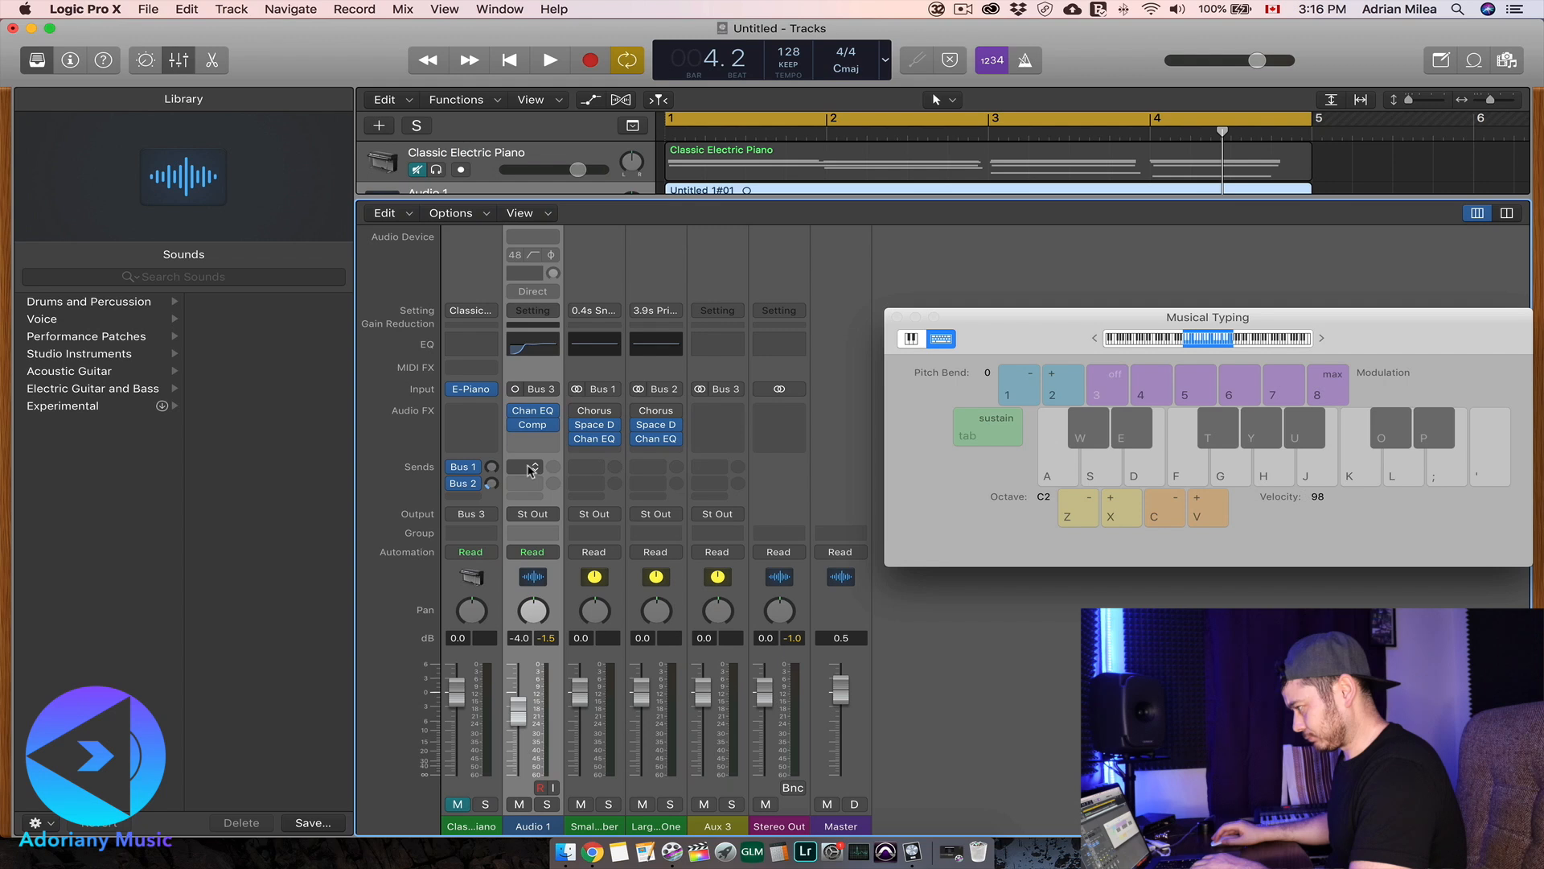
- Lower the Audio 1 channel volume to -5.0 dB while playing the compressed recording
left_click(229, 9)
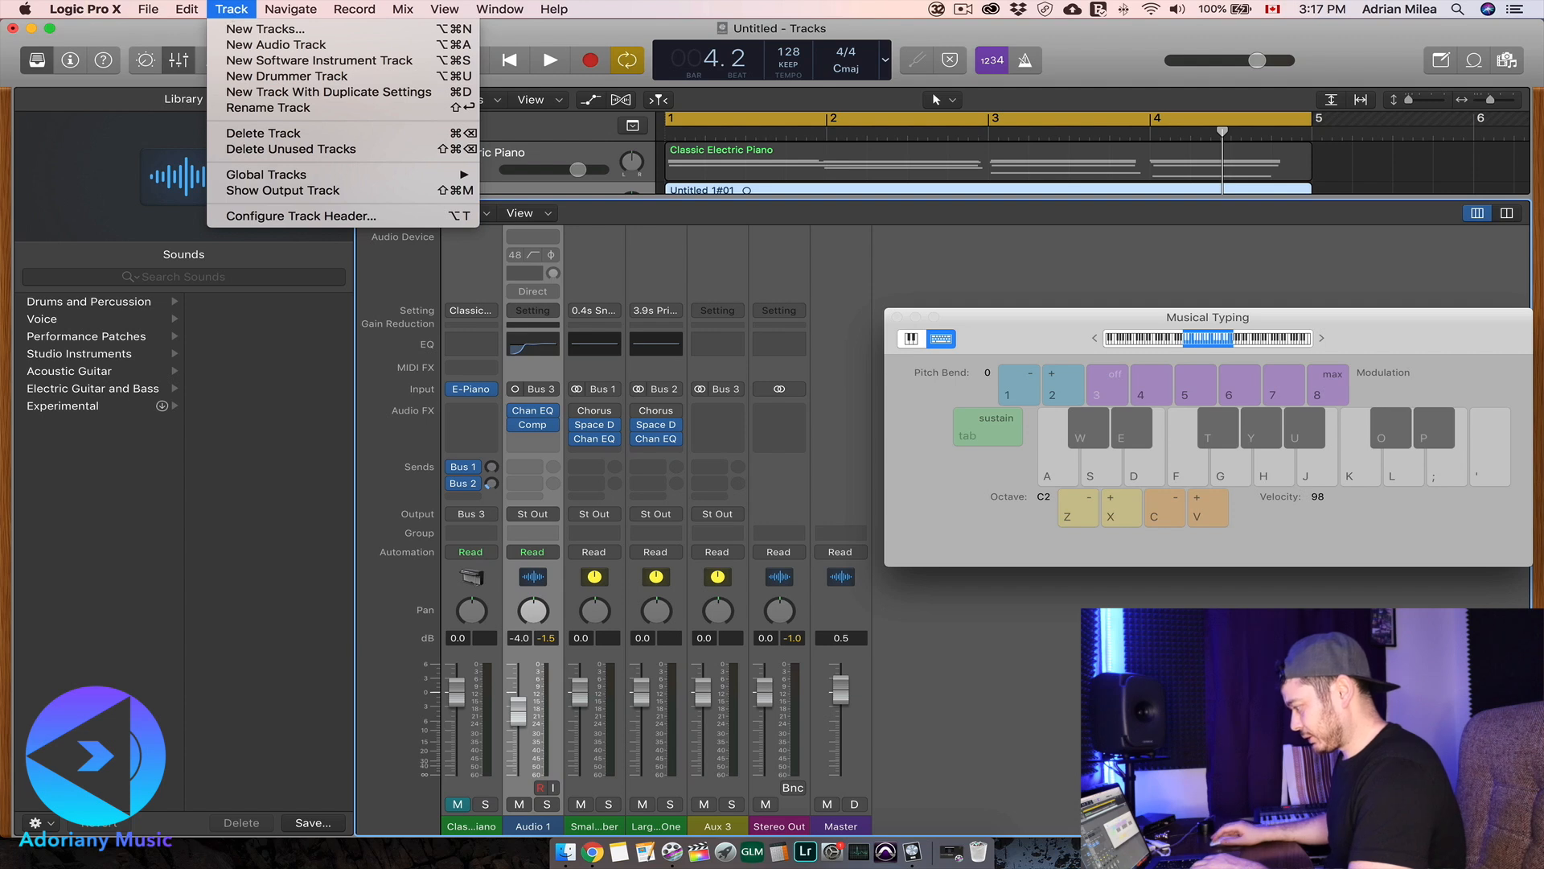
left_click(1126, 708)
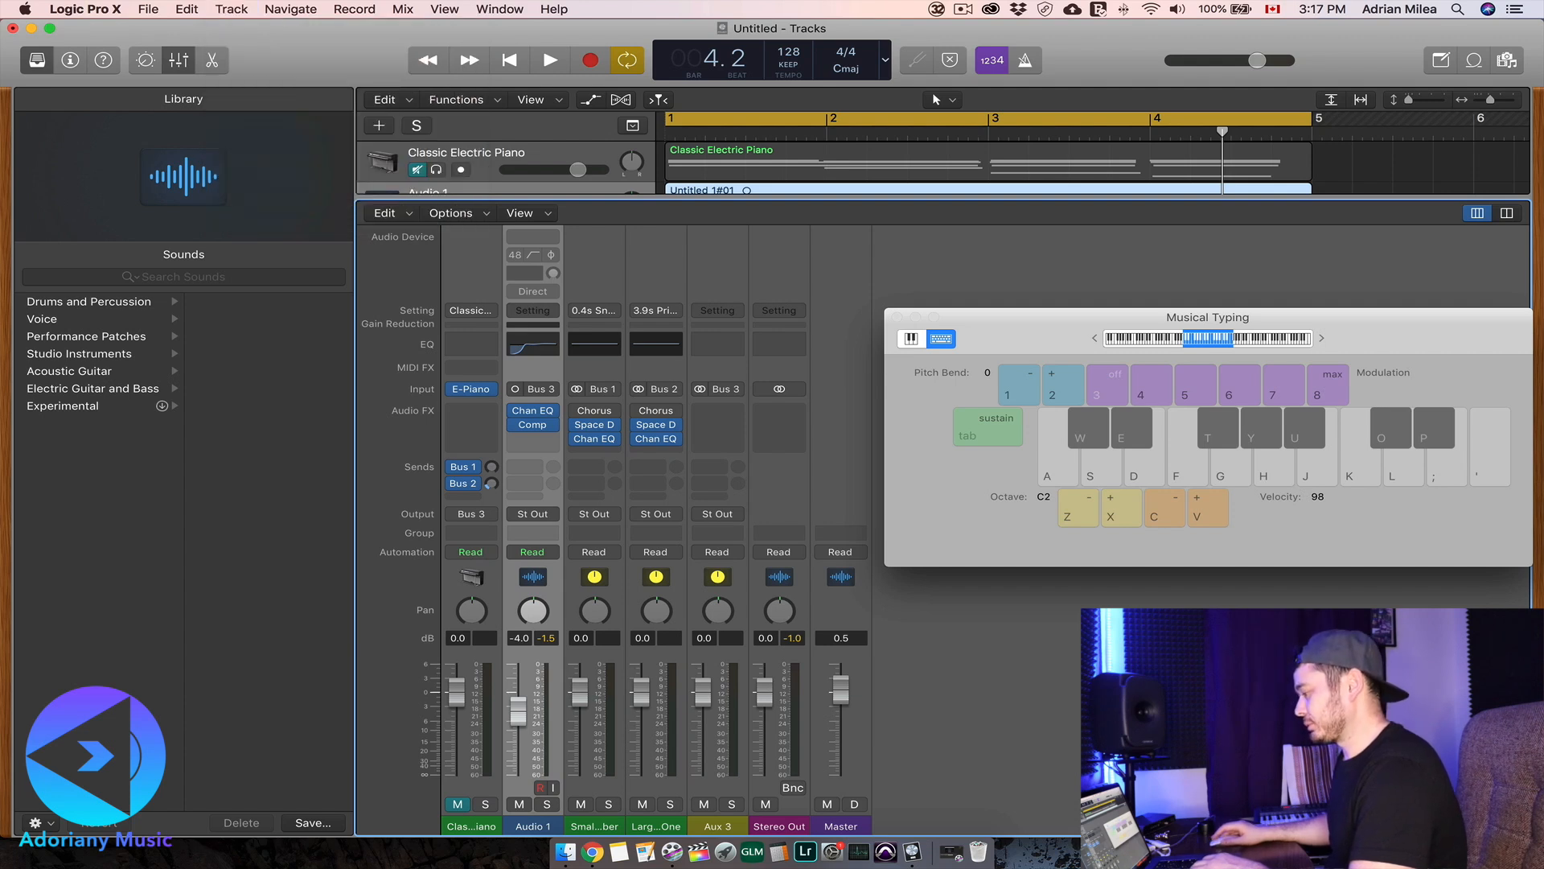
left_click(236, 10)
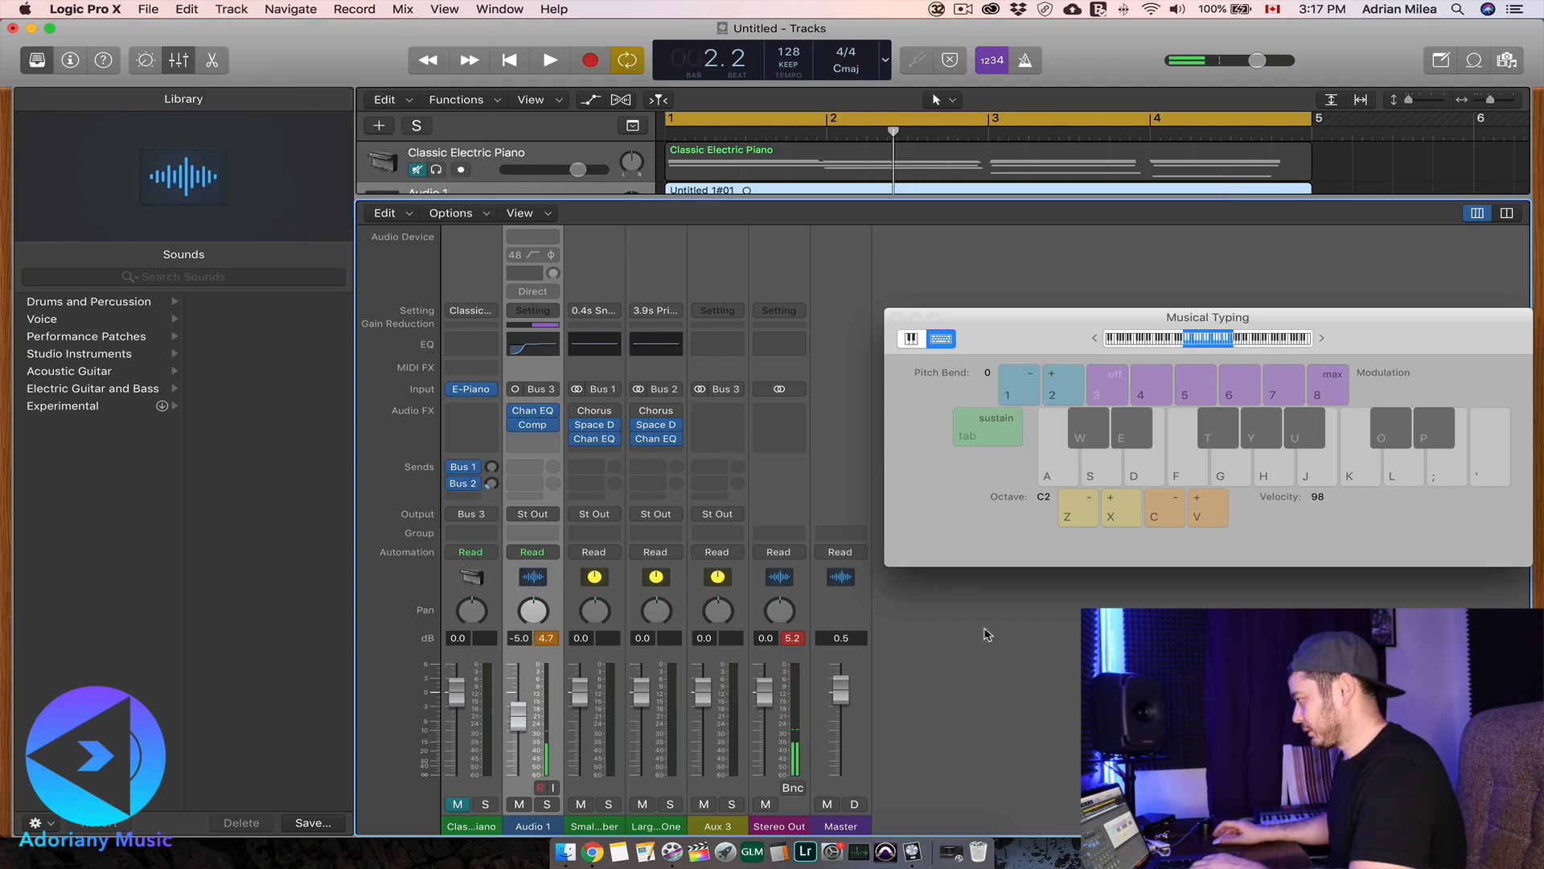
left_click(988, 634)
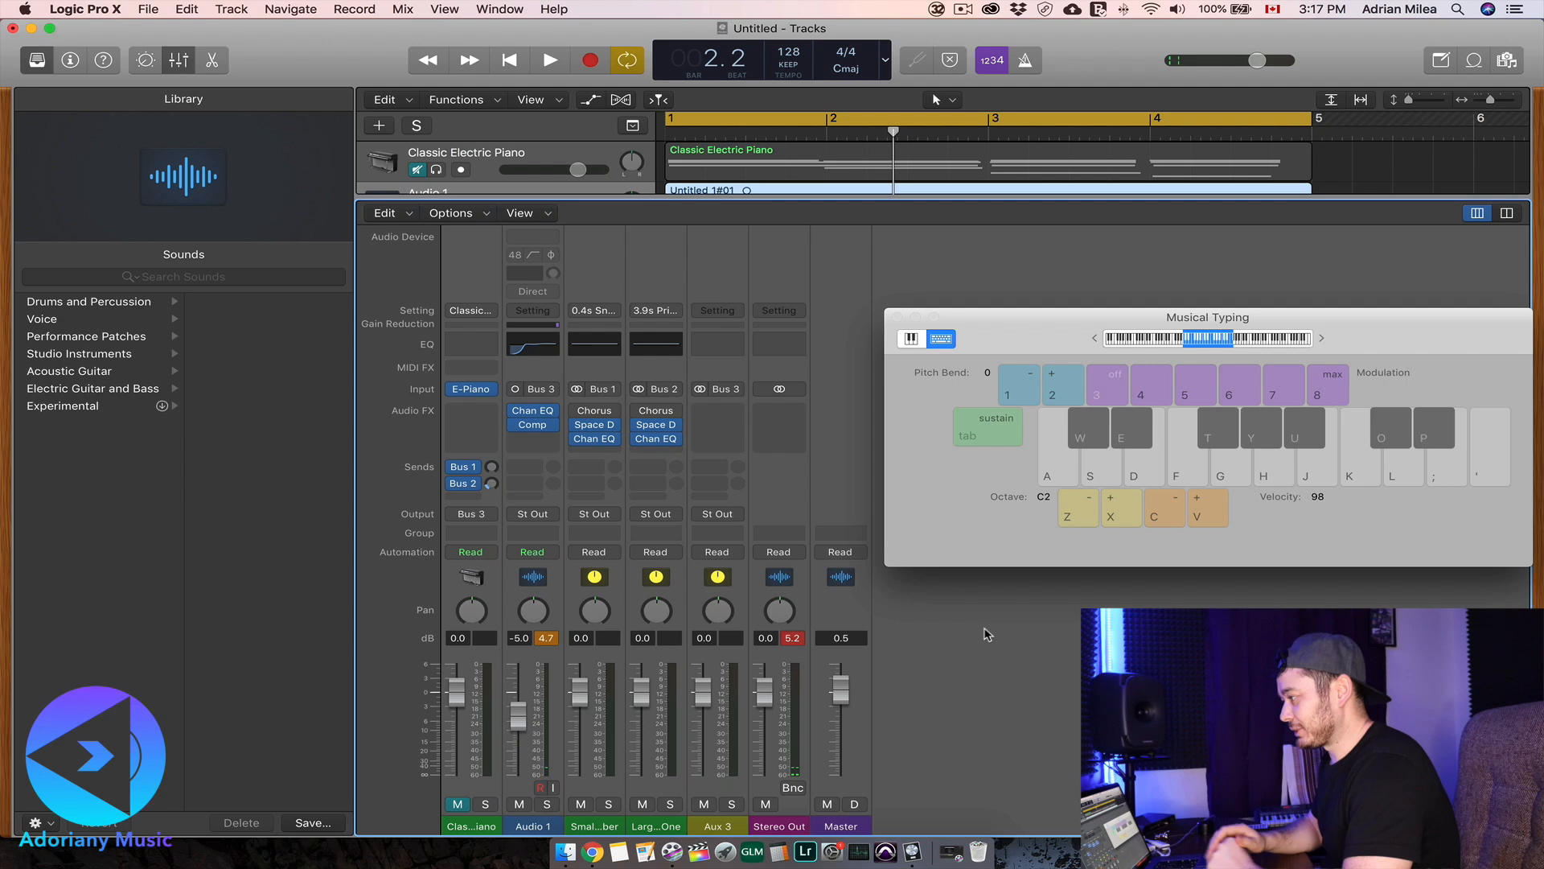
- Save the project as "My First Logic Pro Project" in the Logic folder
left_click(144, 9)
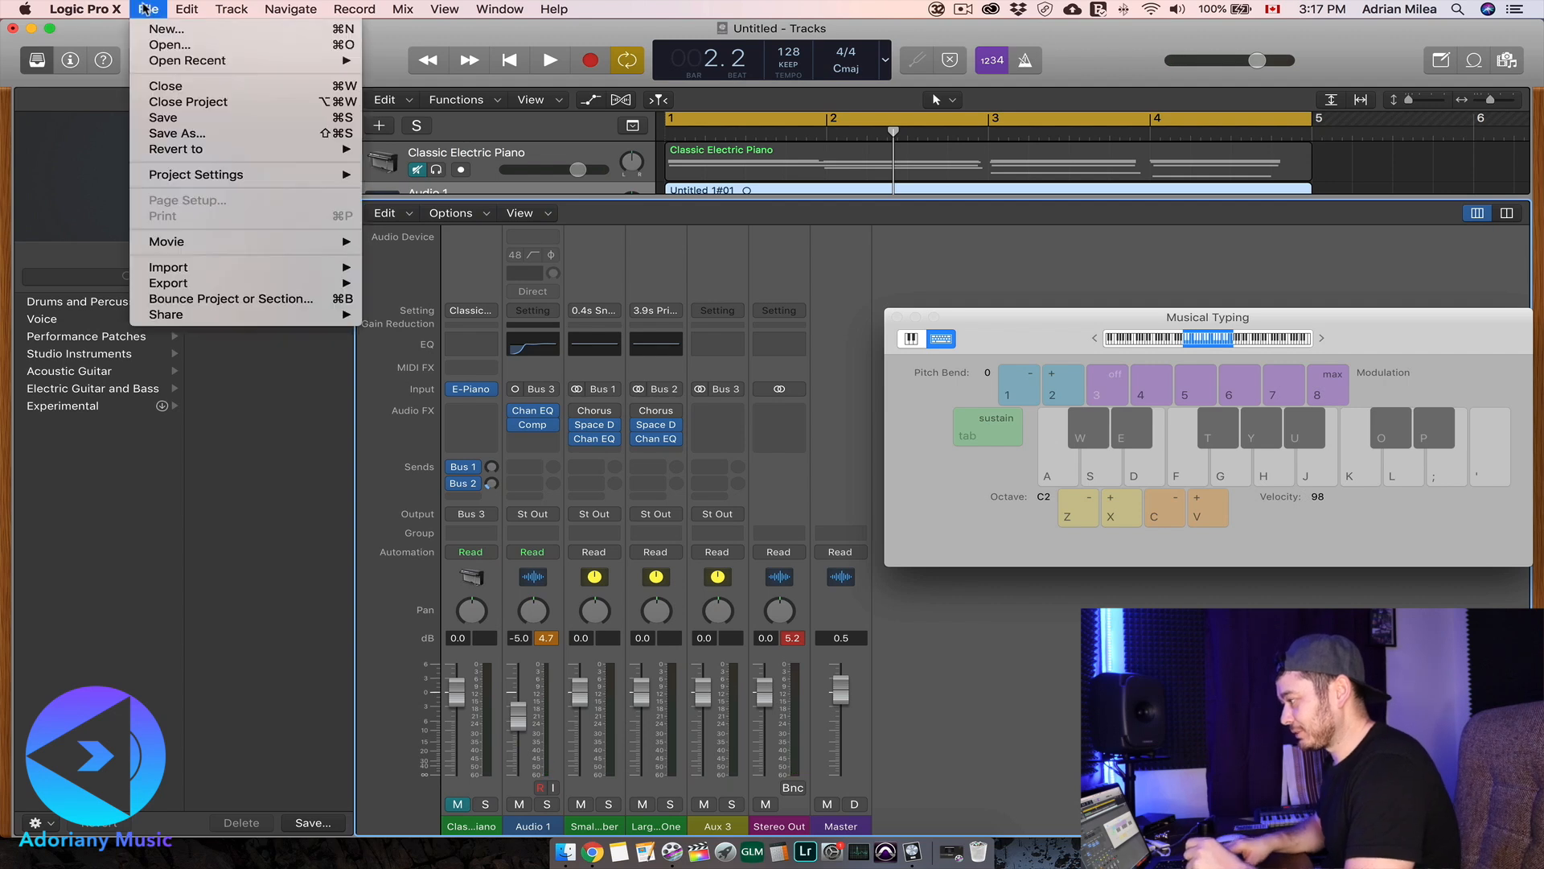
left_click(161, 118)
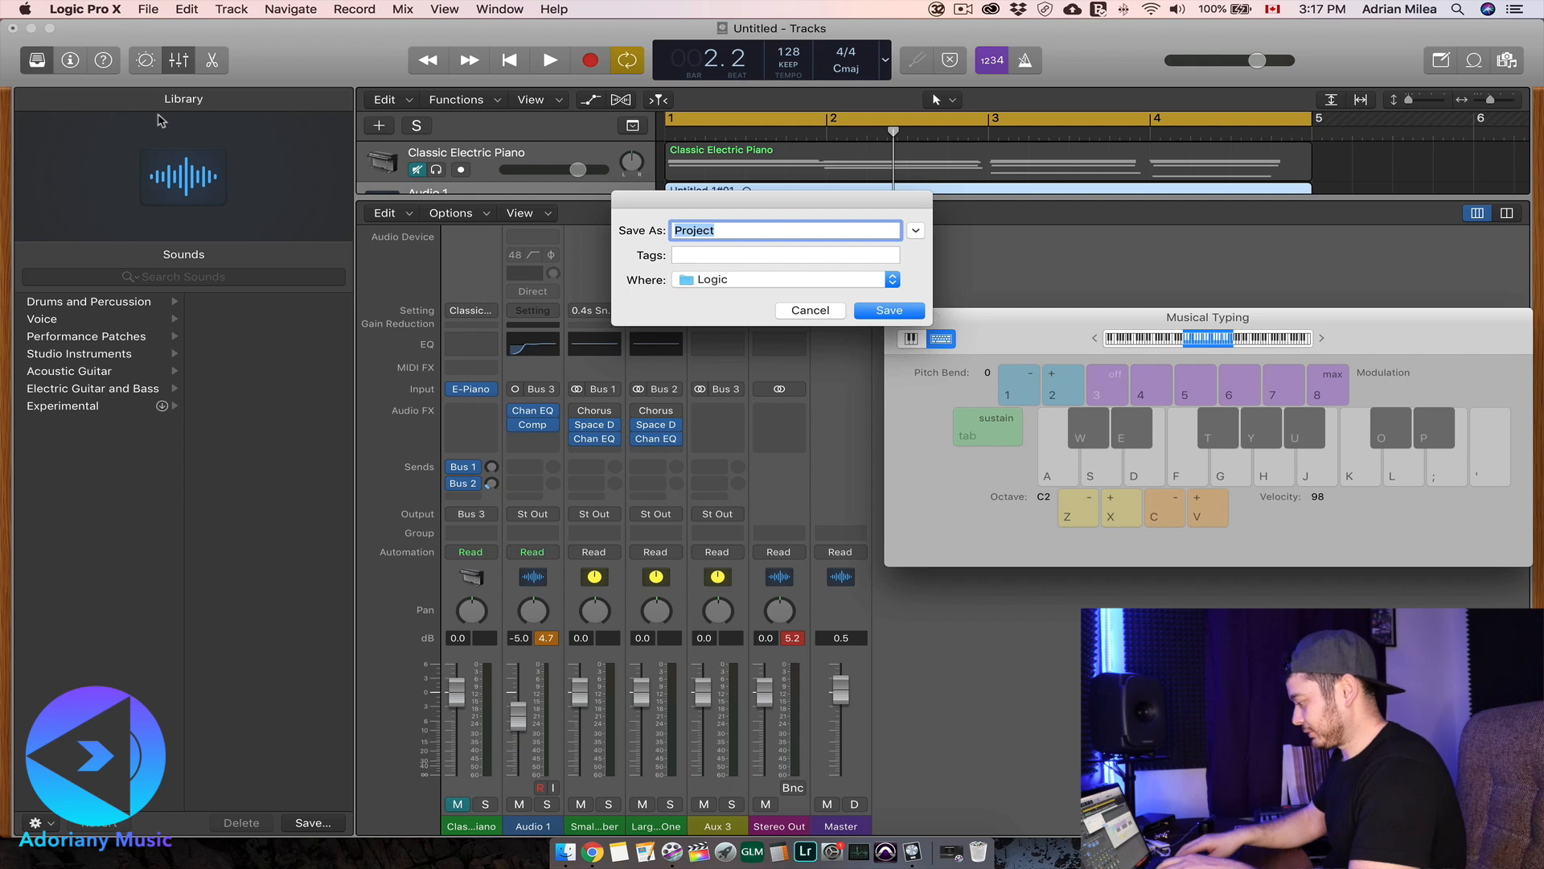
type("My Firs")
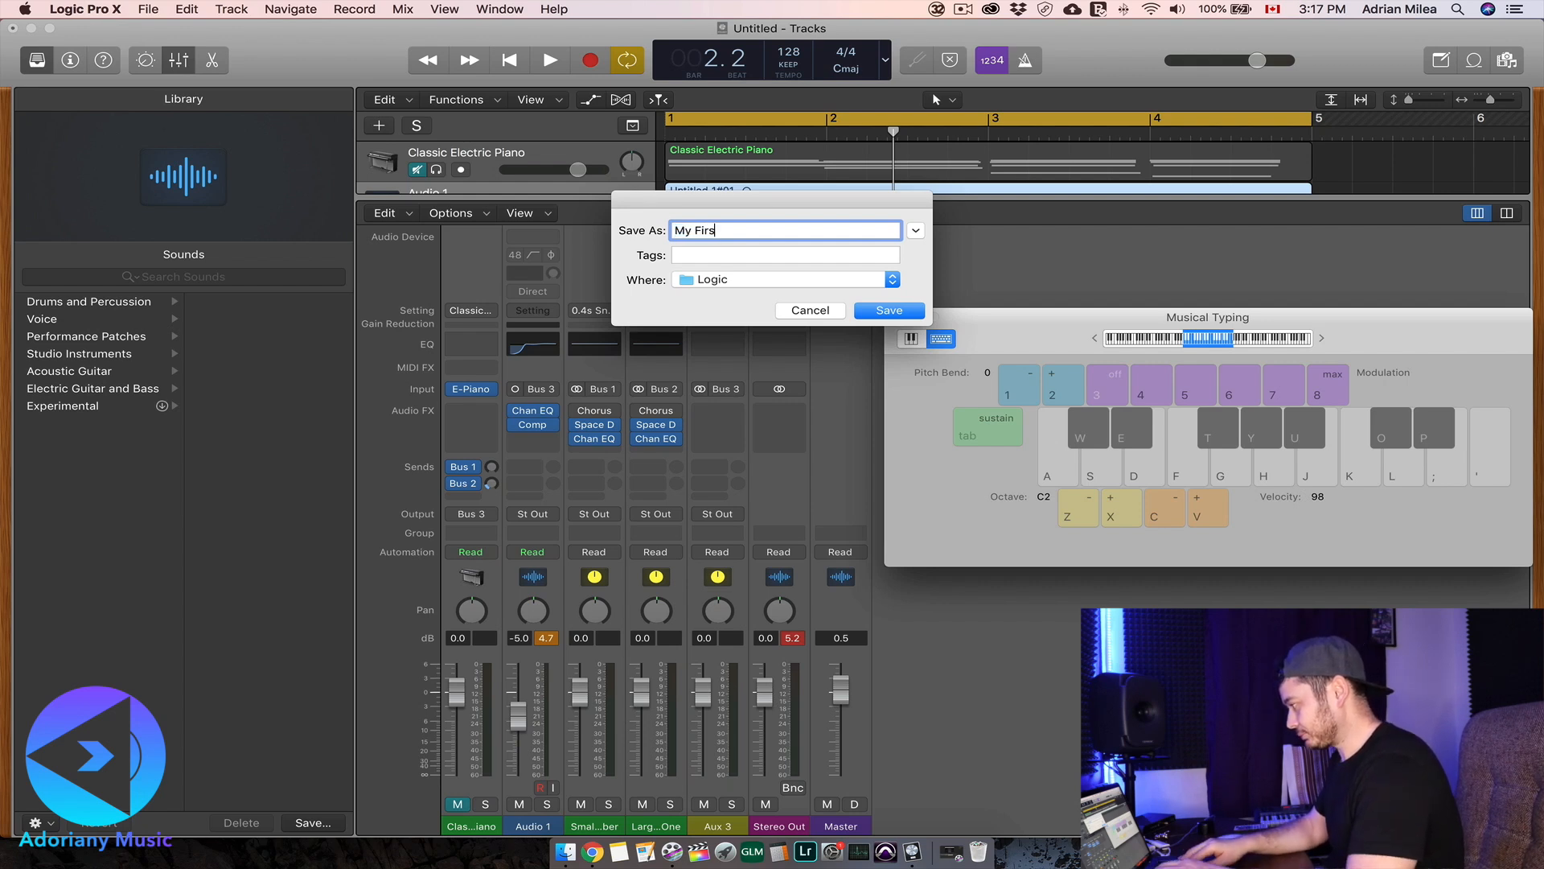
type("t")
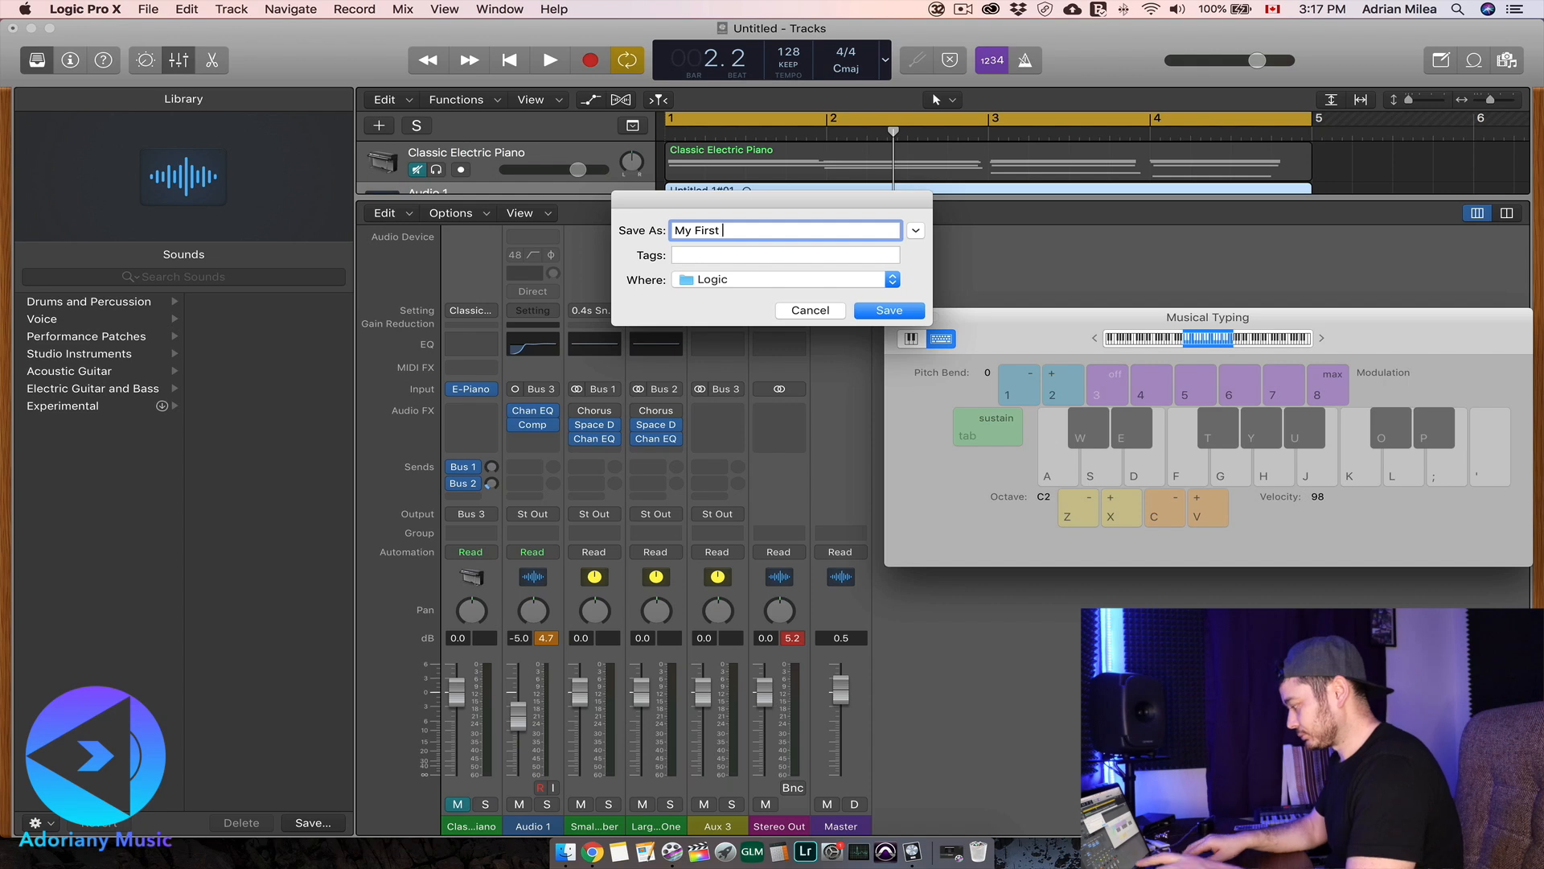
type(" Logic Pro Project")
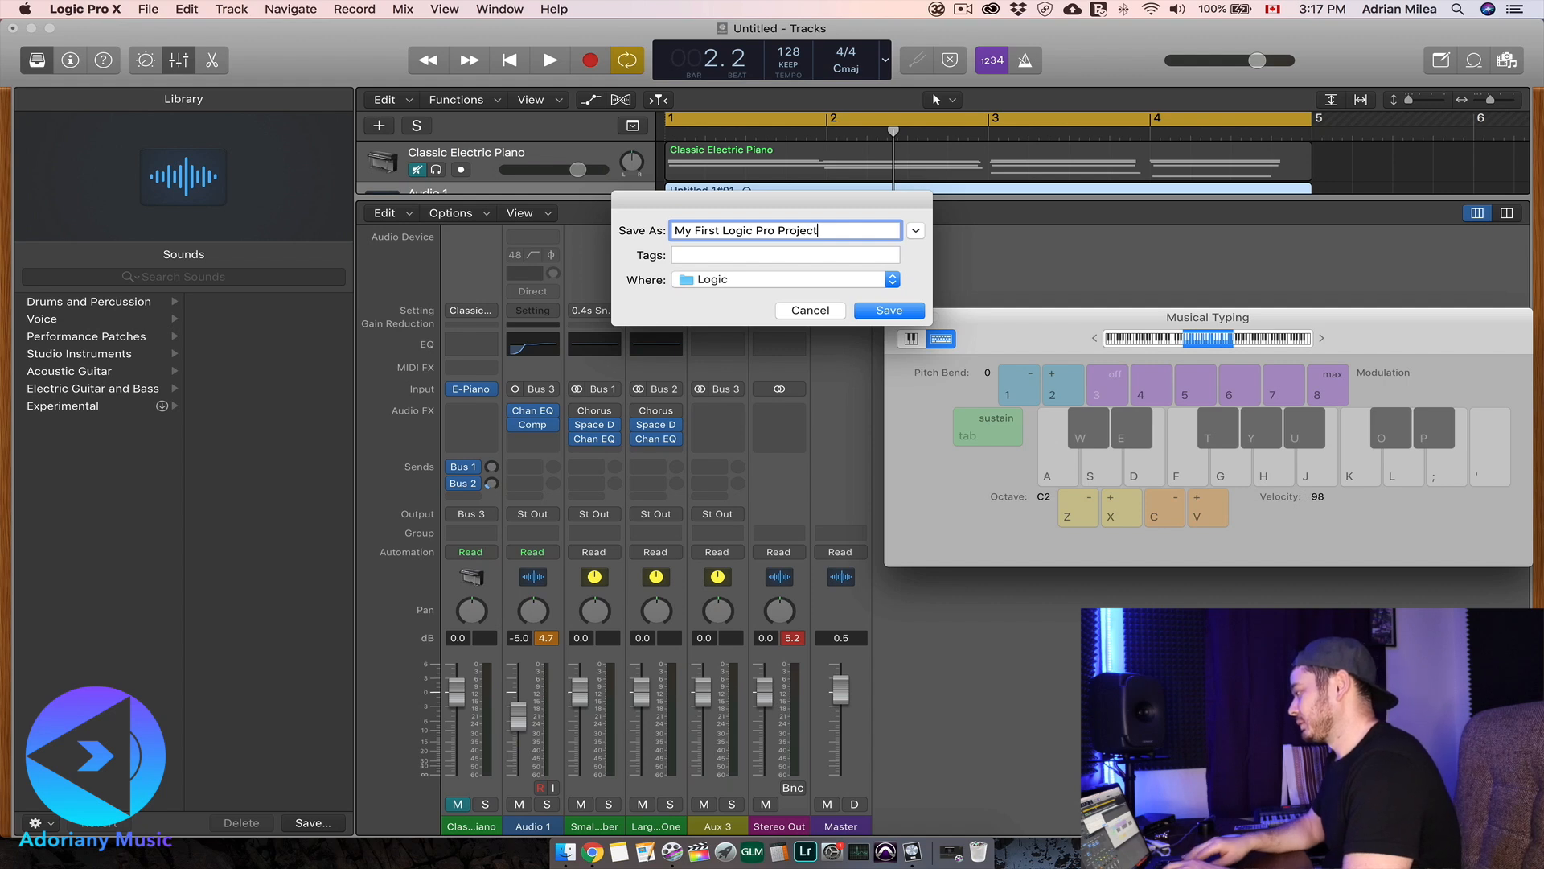
left_click(878, 313)
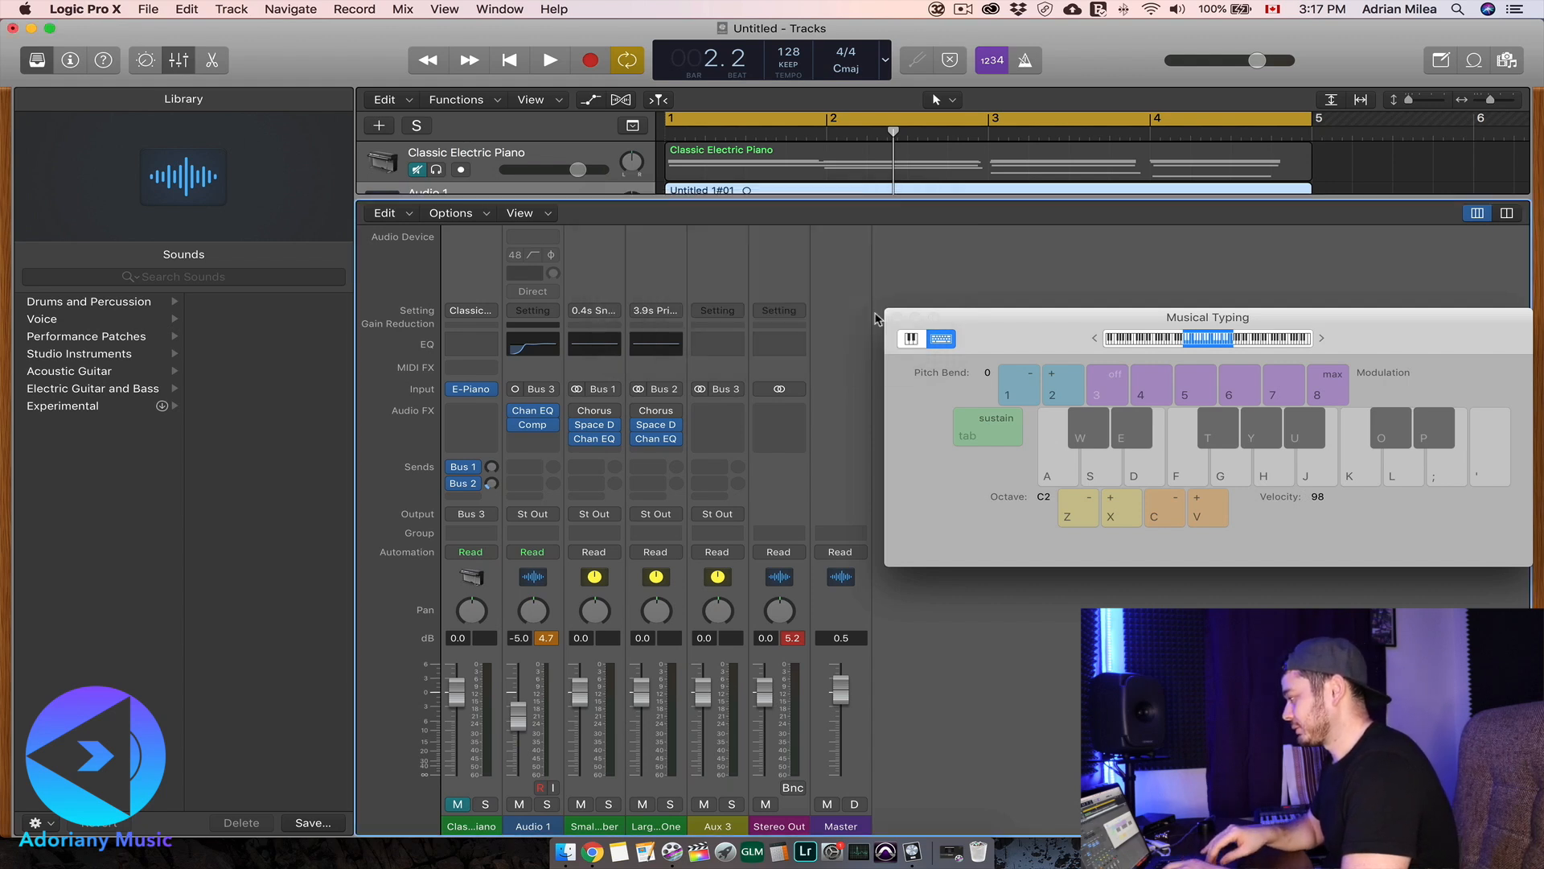